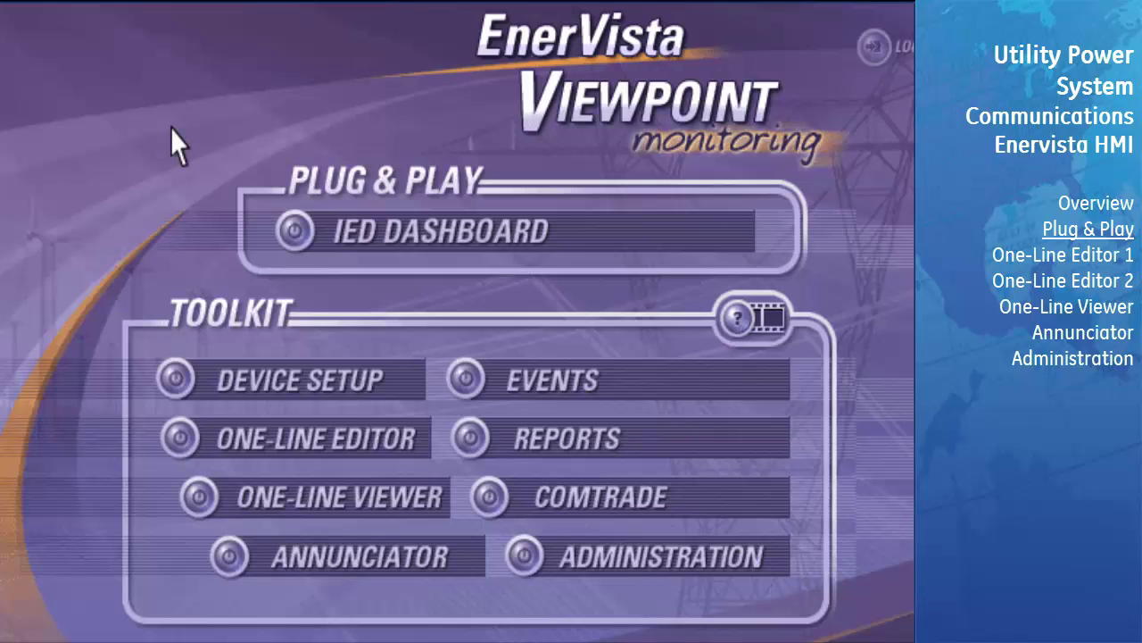
Examine the My L90 relay's dashboard from the IED Dashboard: overview, metering, power, demand, contact I/O, virtual I/O and peer-to-peer data.
{"action": "left_click", "coordinate": [554, 229]}
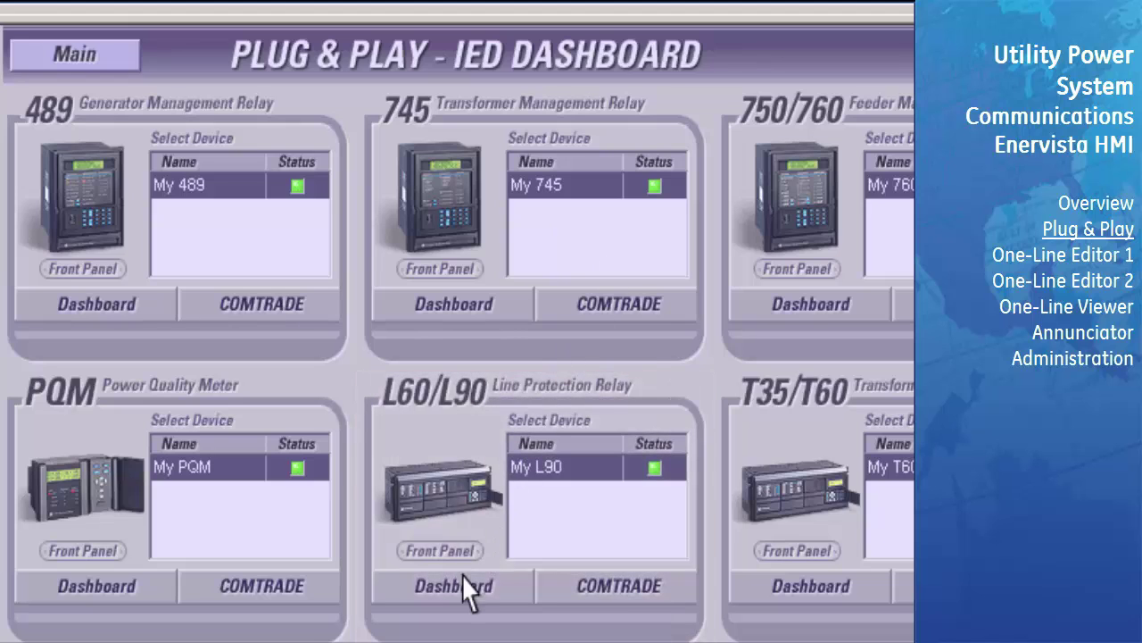
{"action": "left_click", "coordinate": [456, 585]}
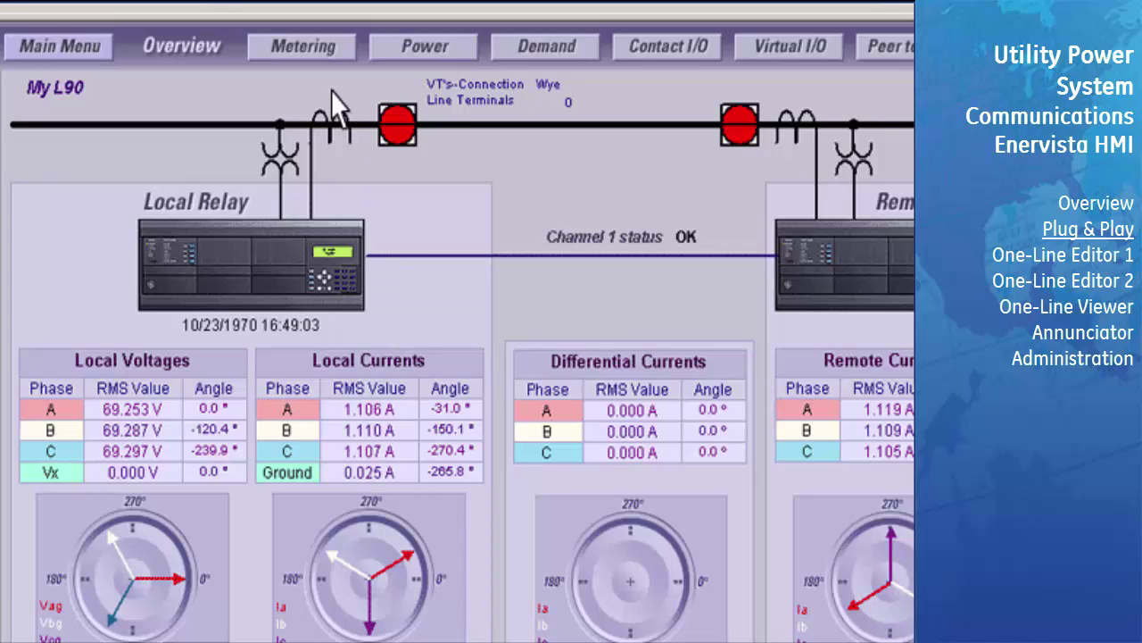
{"action": "left_click", "coordinate": [325, 53]}
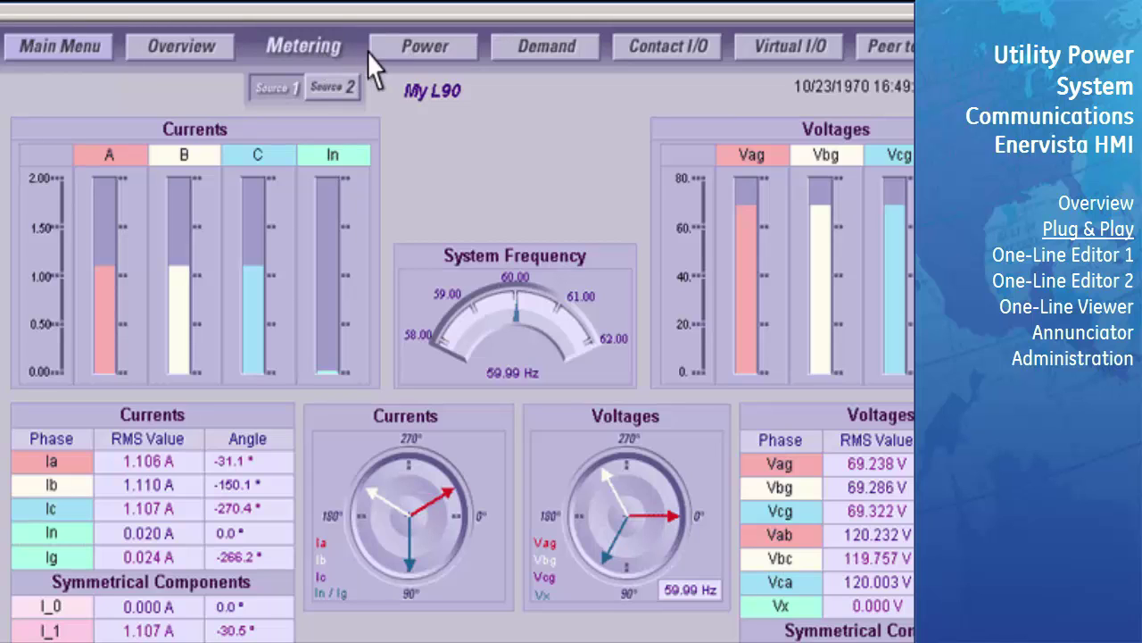
{"action": "left_click", "coordinate": [451, 54]}
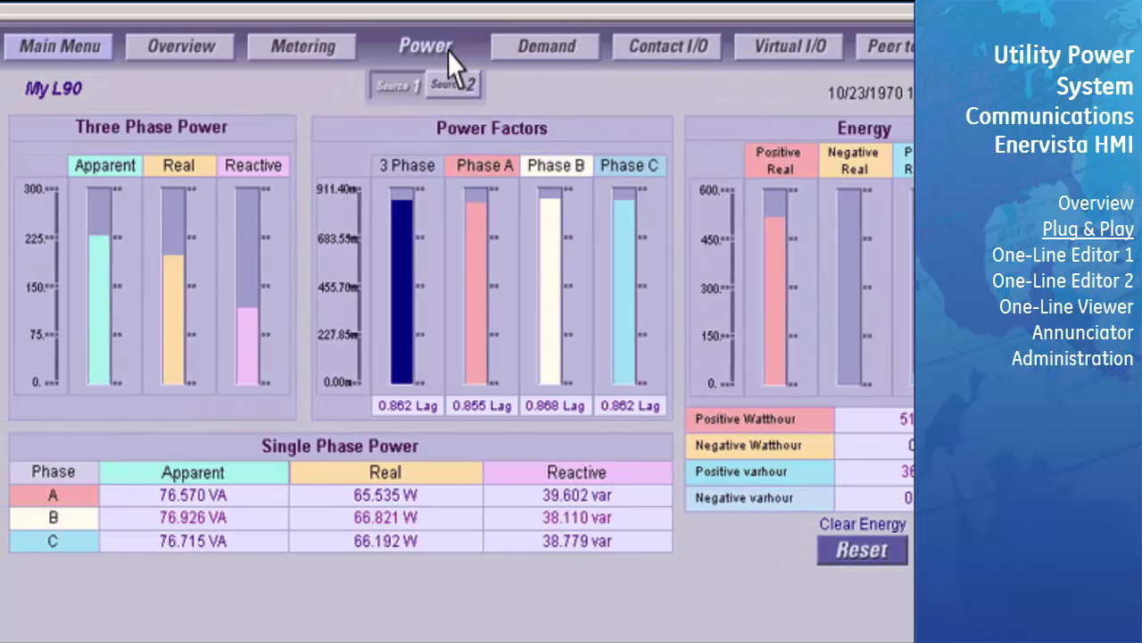
{"action": "left_click", "coordinate": [562, 46]}
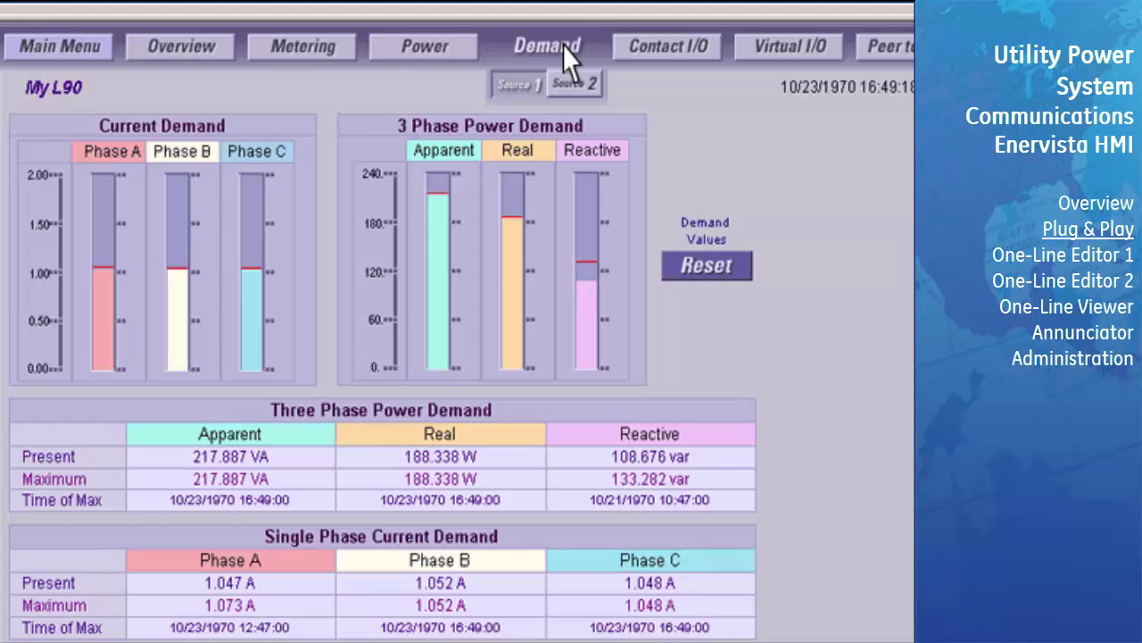
{"action": "left_click", "coordinate": [681, 46]}
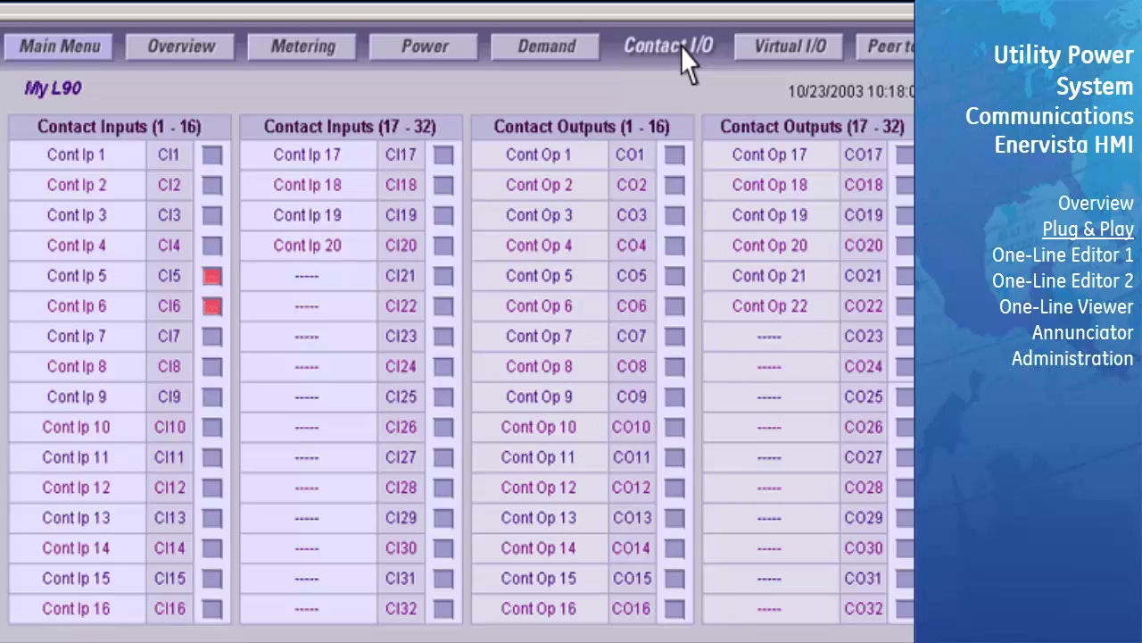
{"action": "left_click", "coordinate": [799, 52]}
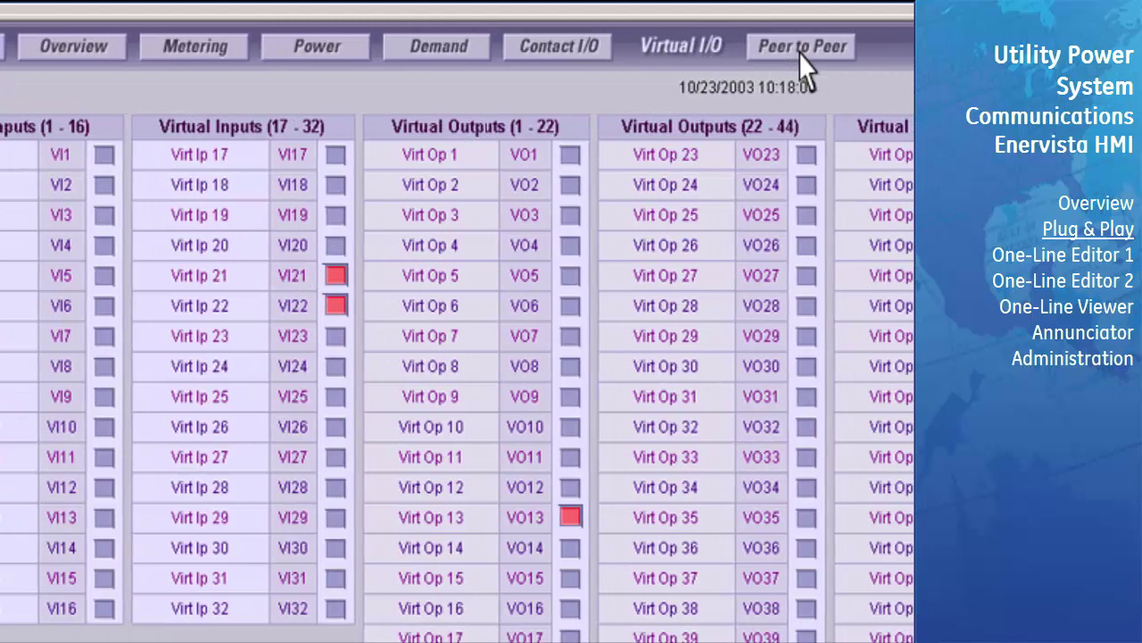
{"action": "left_click", "coordinate": [800, 49]}
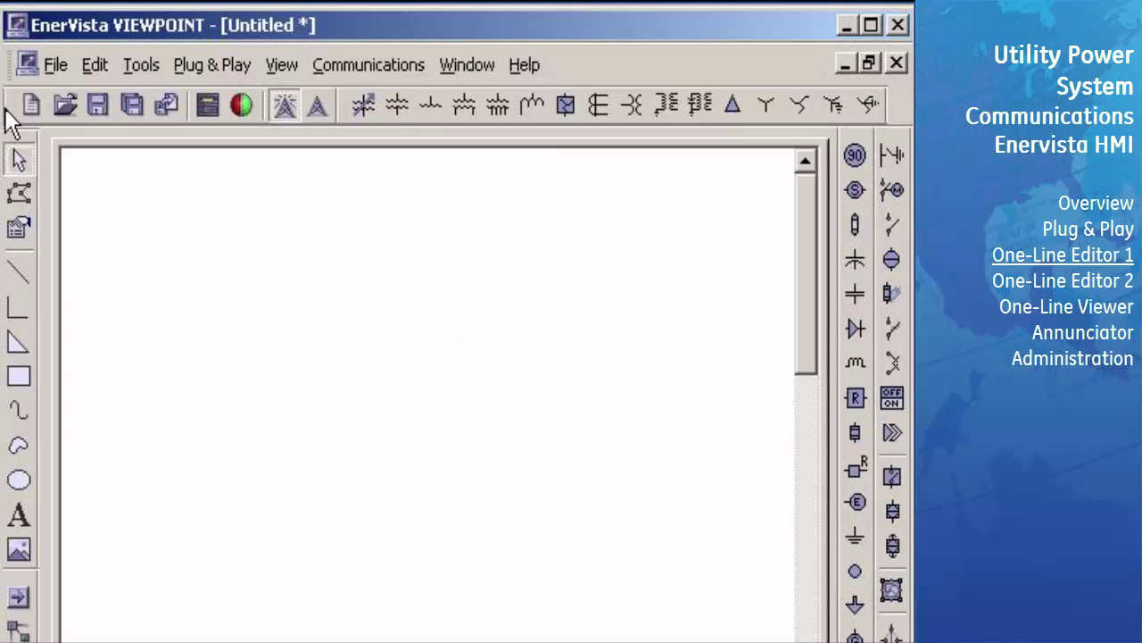
Dock the loose toolbar along the top edge of the one-line editor and review which toolbars are available.
{"action": "left_click_drag", "start_coordinate": [109, 230], "coordinate": [8, 107]}
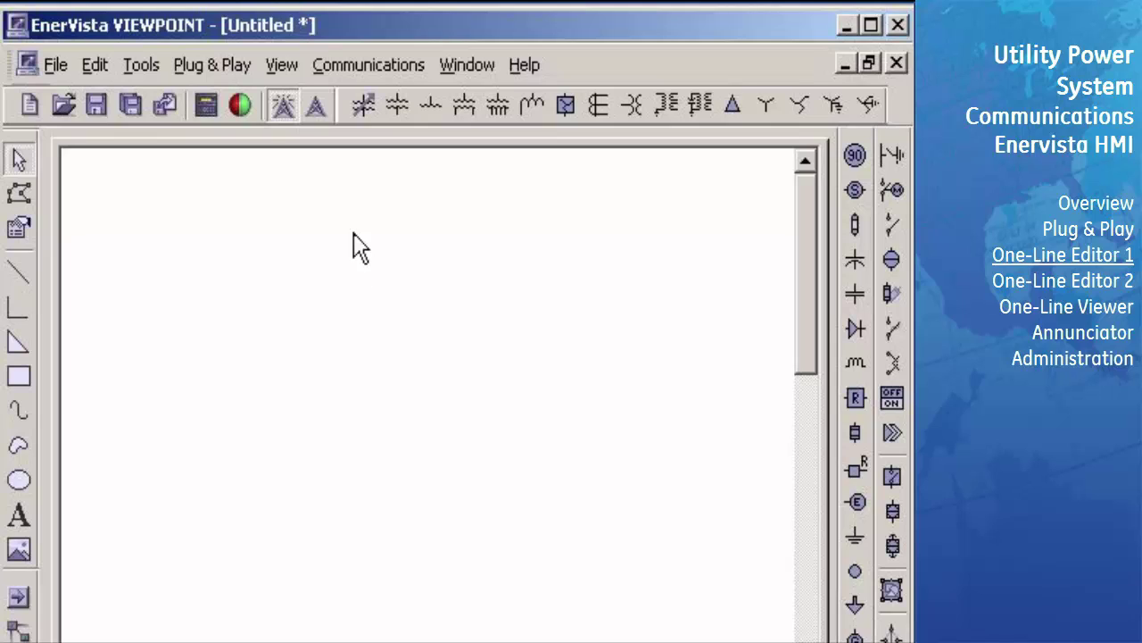
{"action": "left_click", "coordinate": [280, 67]}
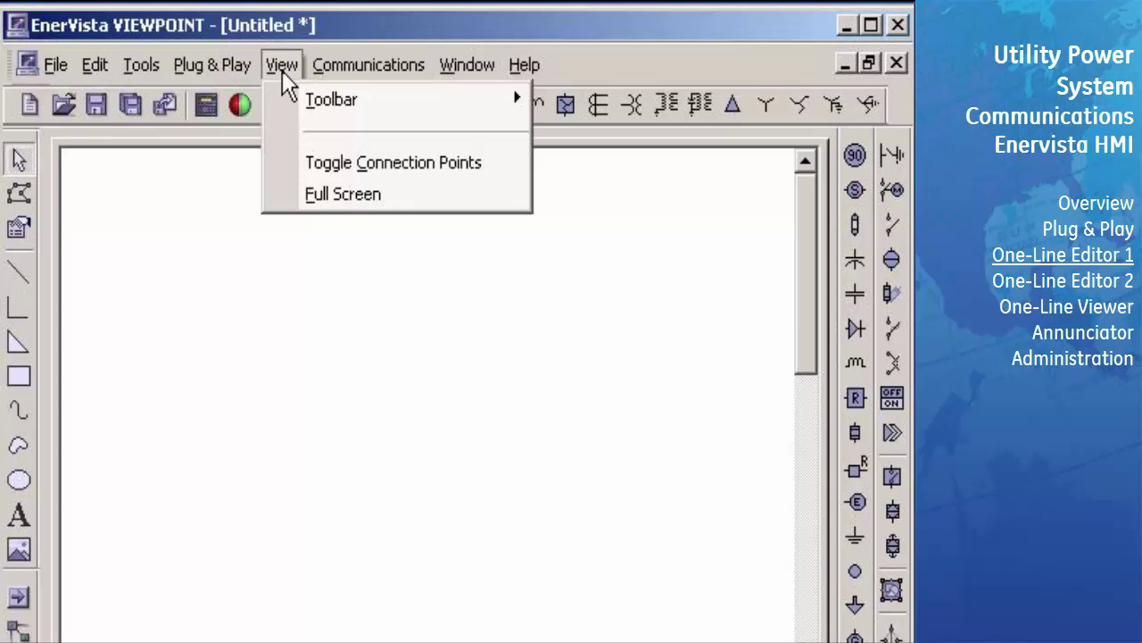
{"action": "mouse_move", "coordinate": [299, 105]}
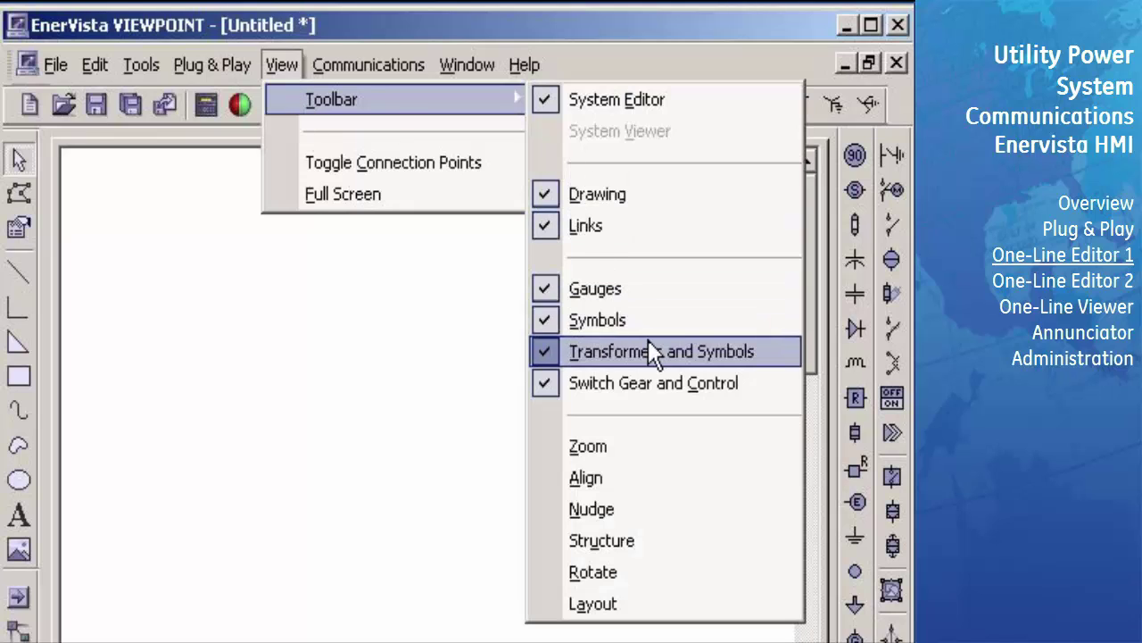
{"action": "left_click", "coordinate": [437, 357]}
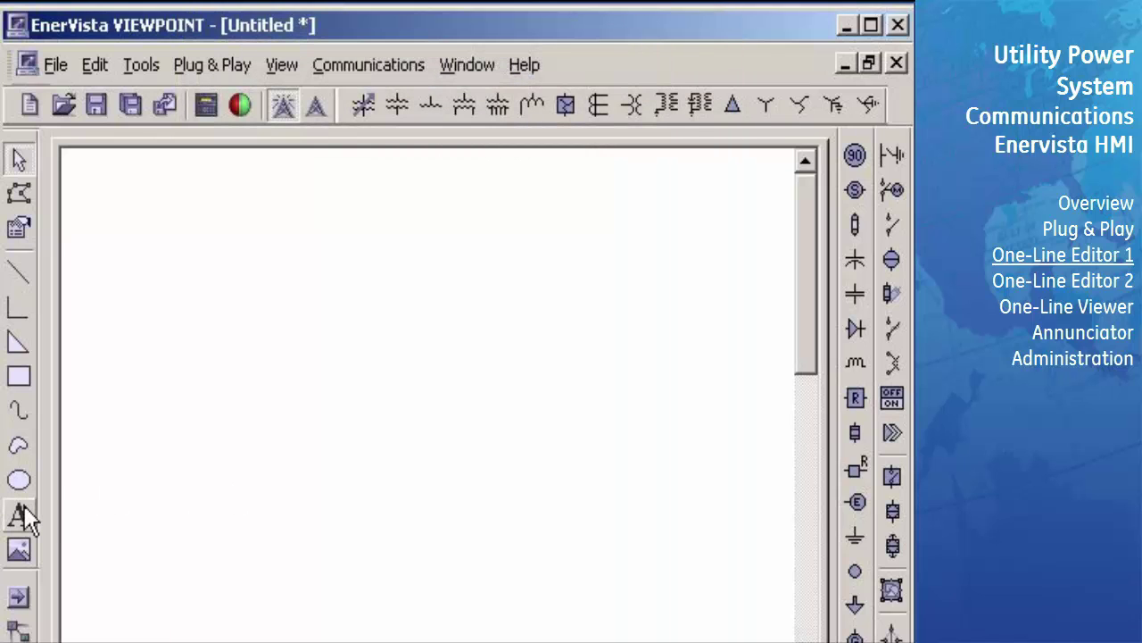
Add a text label at the top centre of the diagram and set its text to "Foresthill Substation".
{"action": "left_click", "coordinate": [21, 513]}
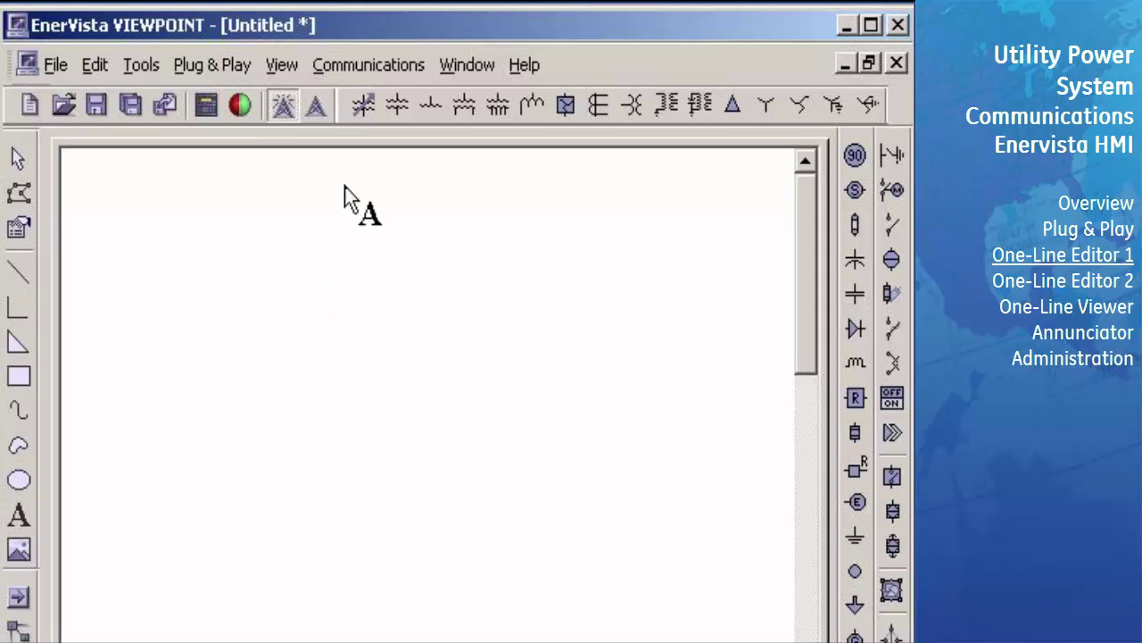
{"action": "left_click", "coordinate": [386, 189]}
{"action": "left_click_drag", "start_coordinate": [388, 190], "coordinate": [414, 176]}
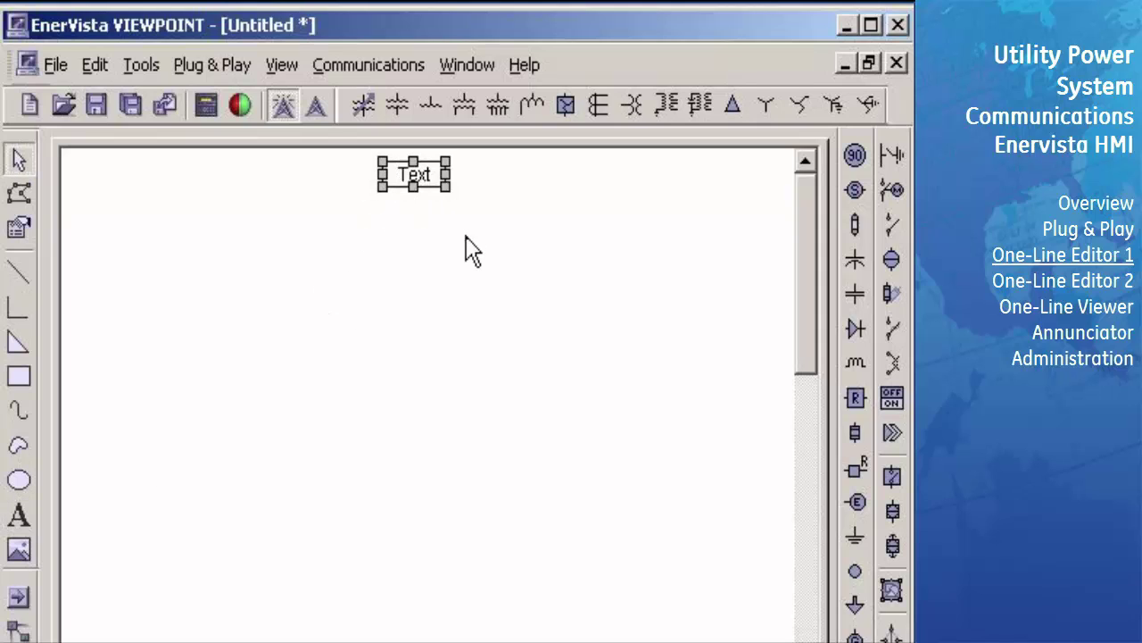
{"action": "right_click", "coordinate": [419, 176]}
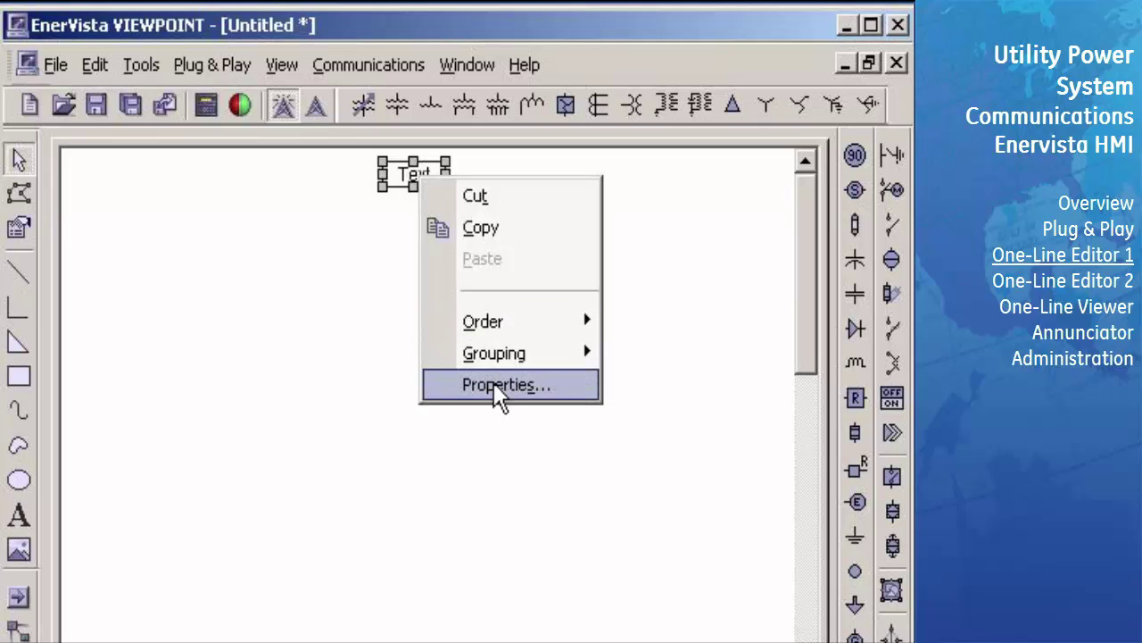
{"action": "left_click", "coordinate": [496, 384]}
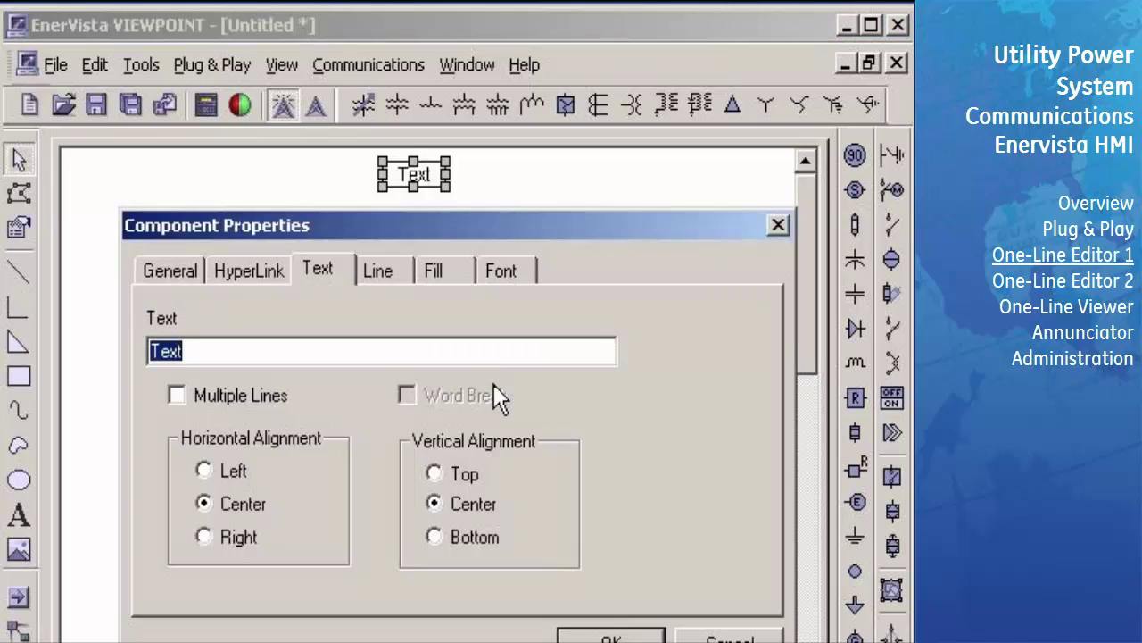
{"action": "type", "text": "For"}
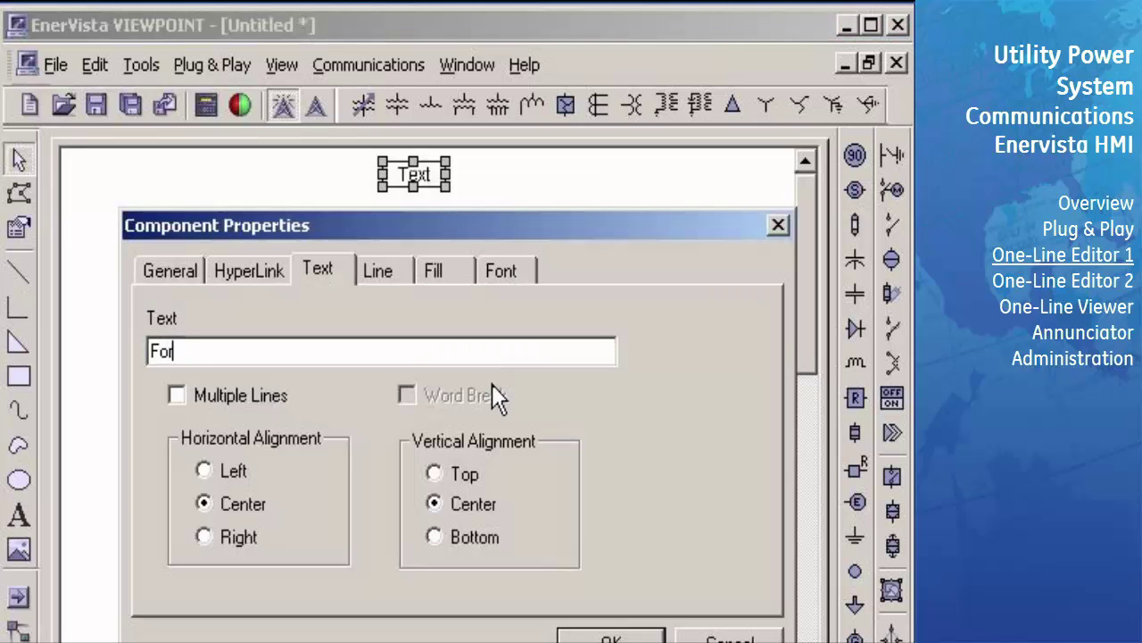
{"action": "type", "text": "esthill Substation"}
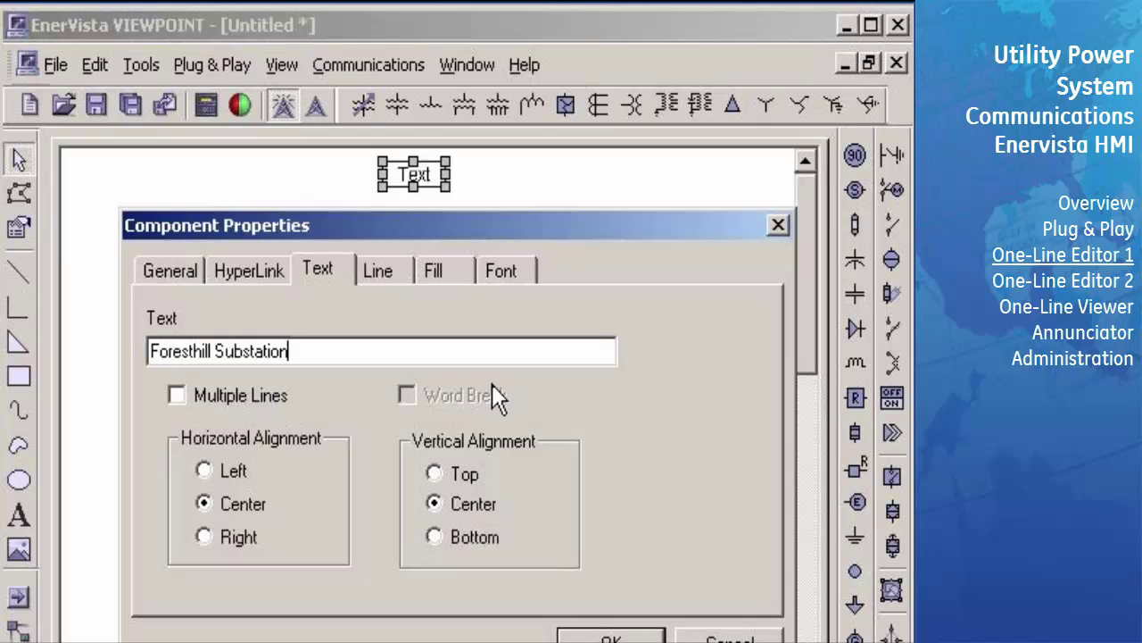
Make the title's outline transparent and format its font as Bold Italic, size 14, in dark blue.
{"action": "left_click", "coordinate": [377, 270]}
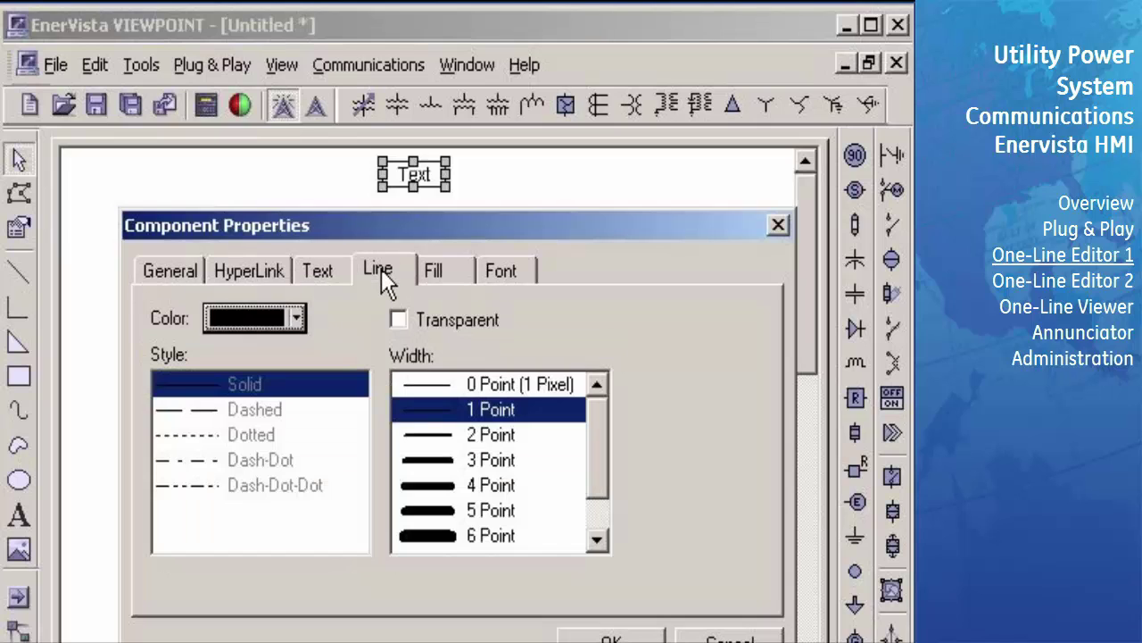
{"action": "left_click", "coordinate": [398, 320]}
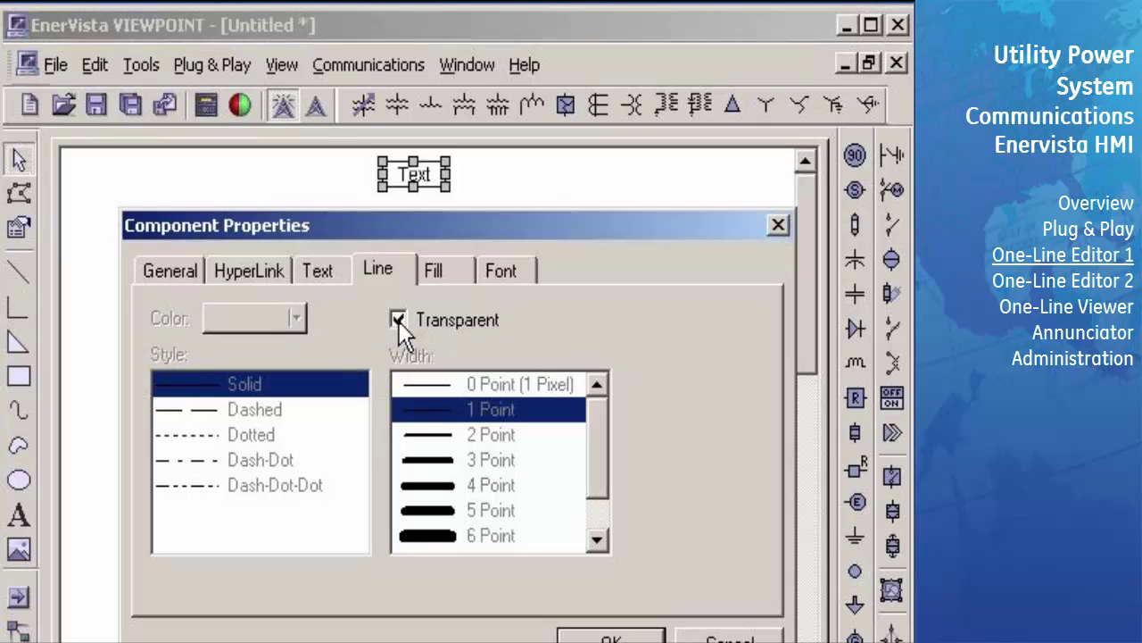
{"action": "left_click", "coordinate": [505, 269]}
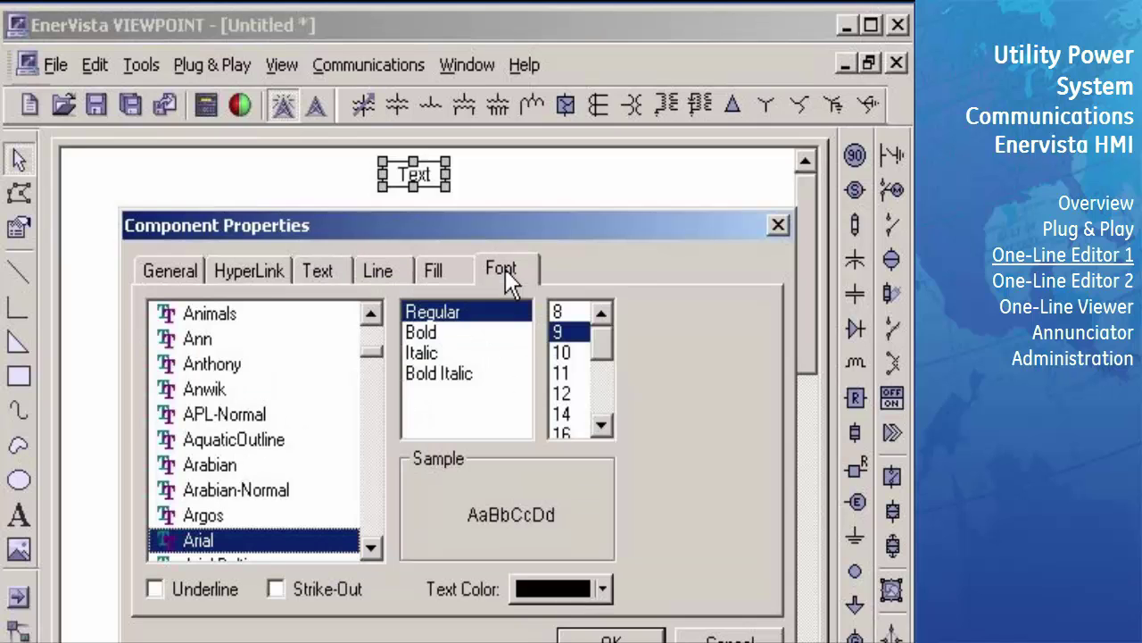
{"action": "left_click", "coordinate": [432, 375]}
{"action": "left_click", "coordinate": [561, 416]}
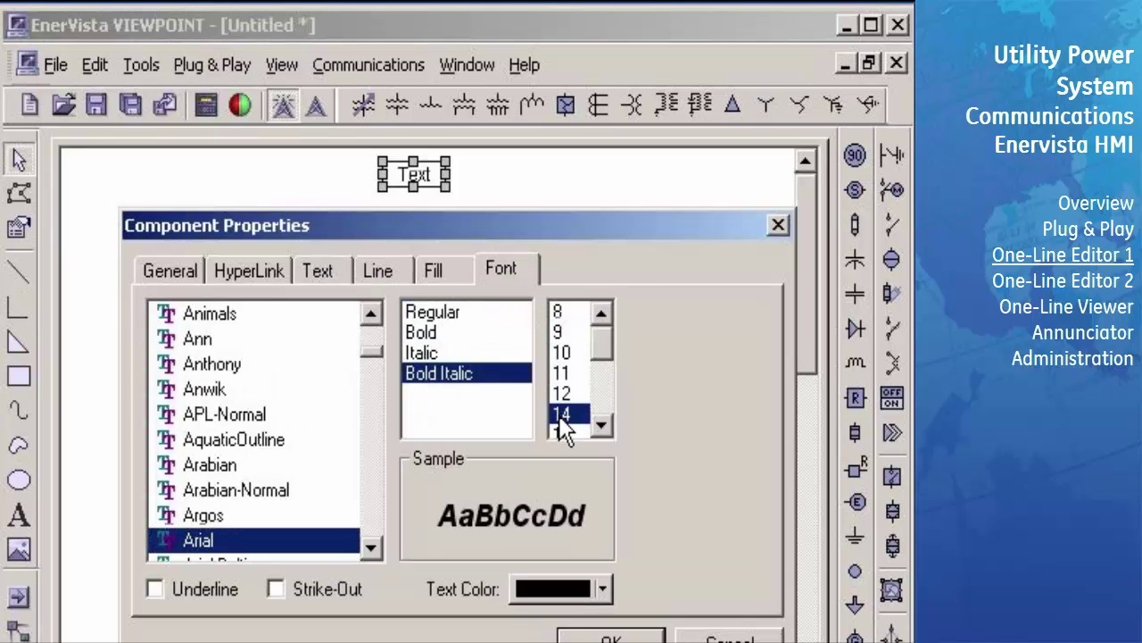
{"action": "left_click", "coordinate": [592, 587]}
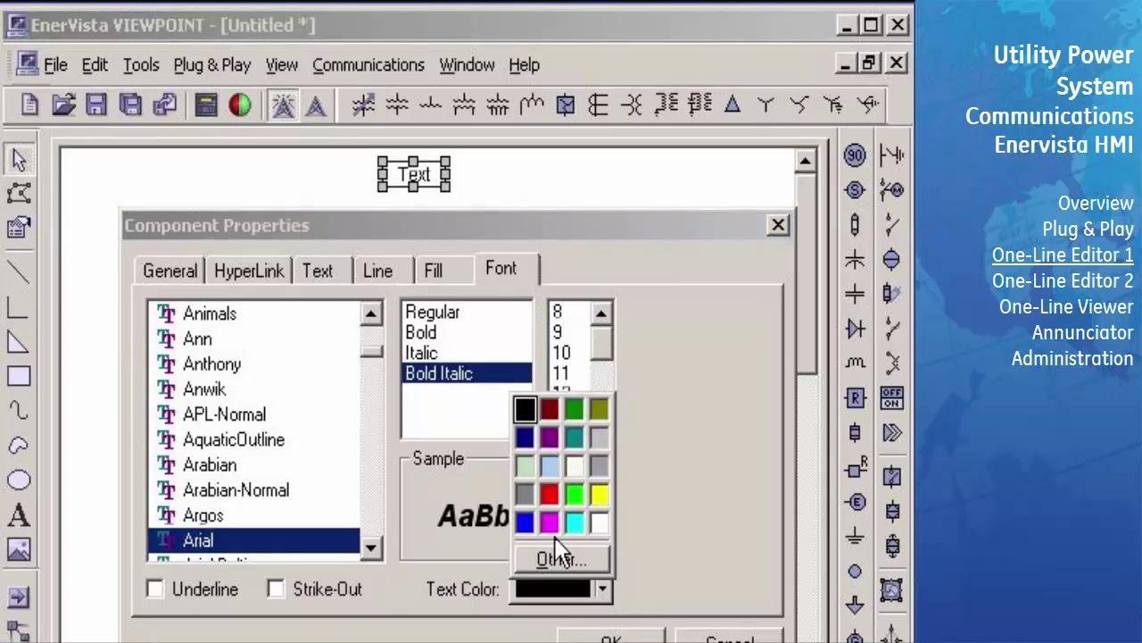
{"action": "left_click", "coordinate": [527, 436]}
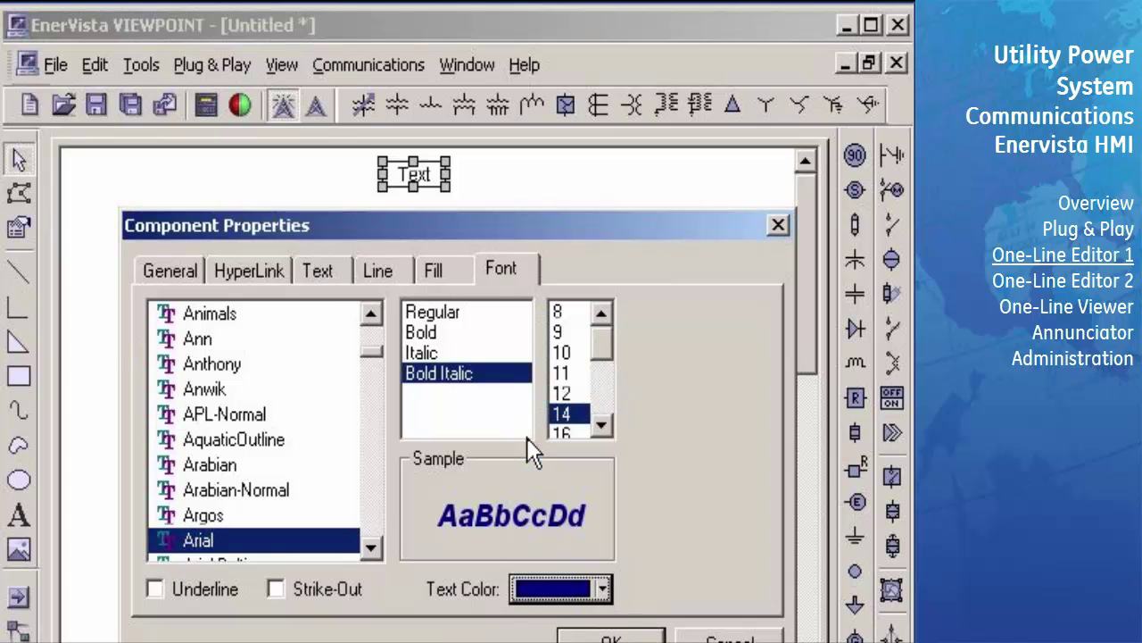
{"action": "left_click", "coordinate": [608, 637]}
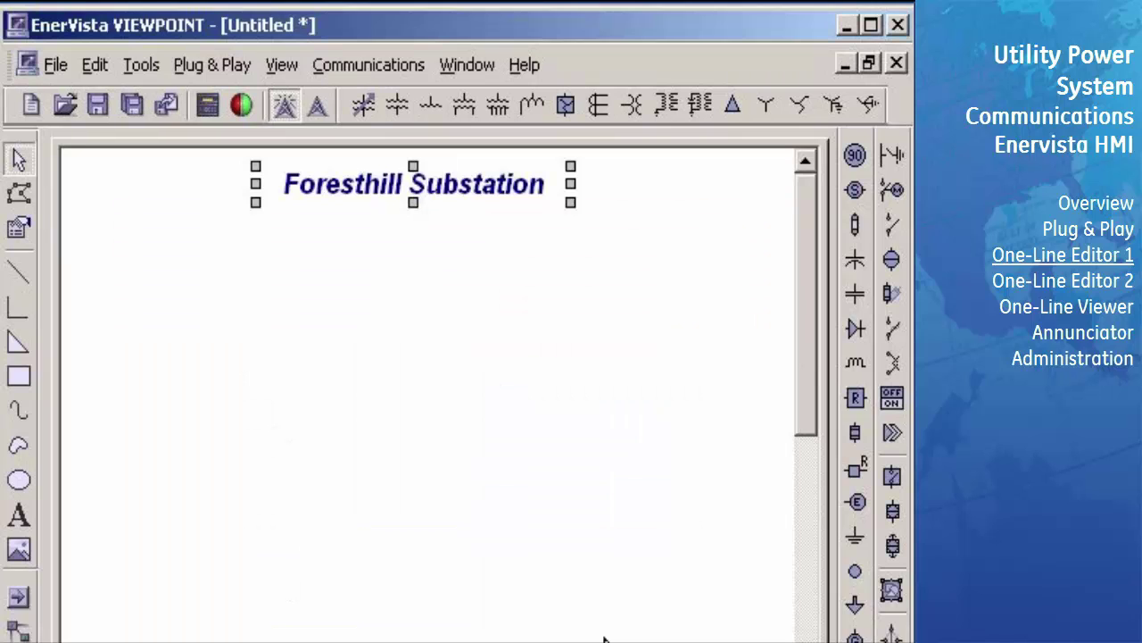
Place a drawout breaker symbol and paste copies of it to form three in a lower row, one above between them, and two higher up.
{"action": "left_click", "coordinate": [895, 551]}
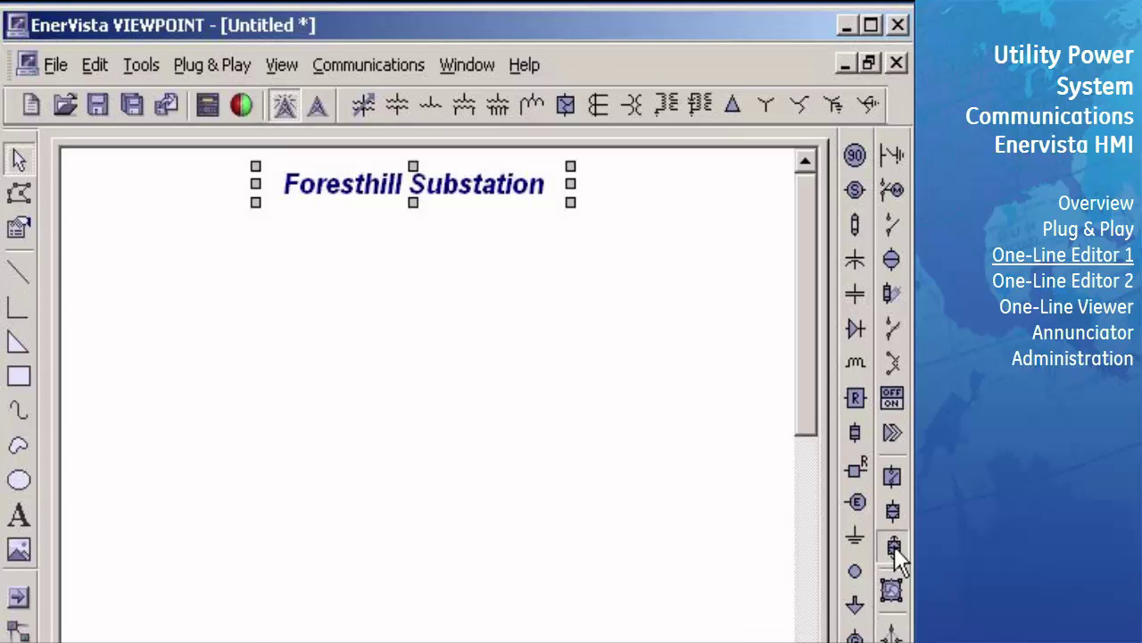
{"action": "left_click", "coordinate": [182, 625]}
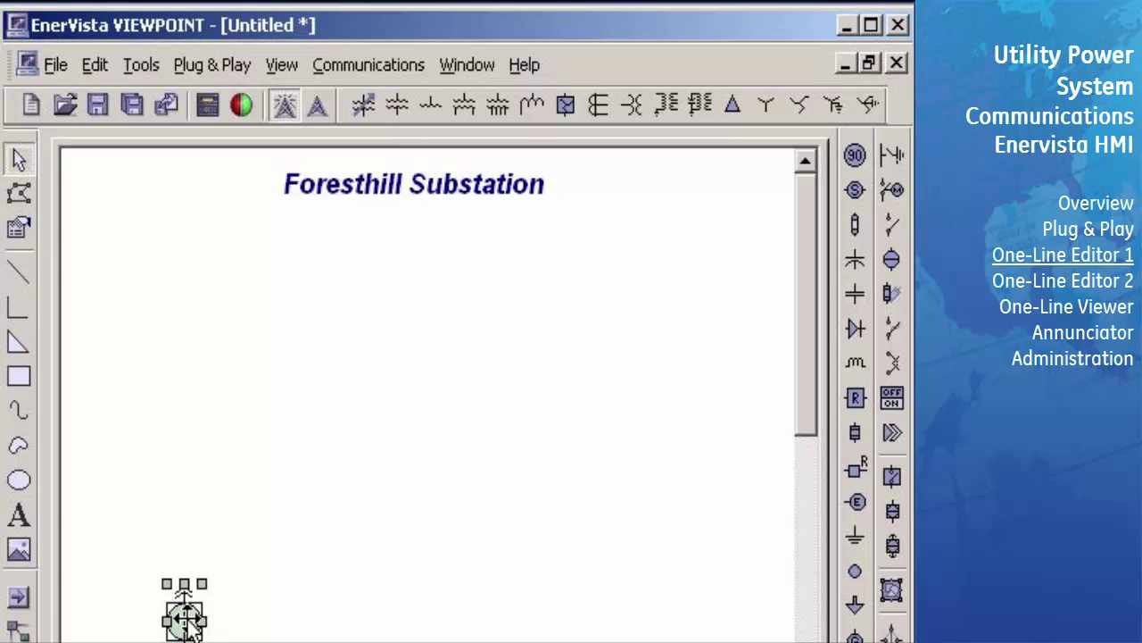
{"action": "right_click", "coordinate": [189, 625]}
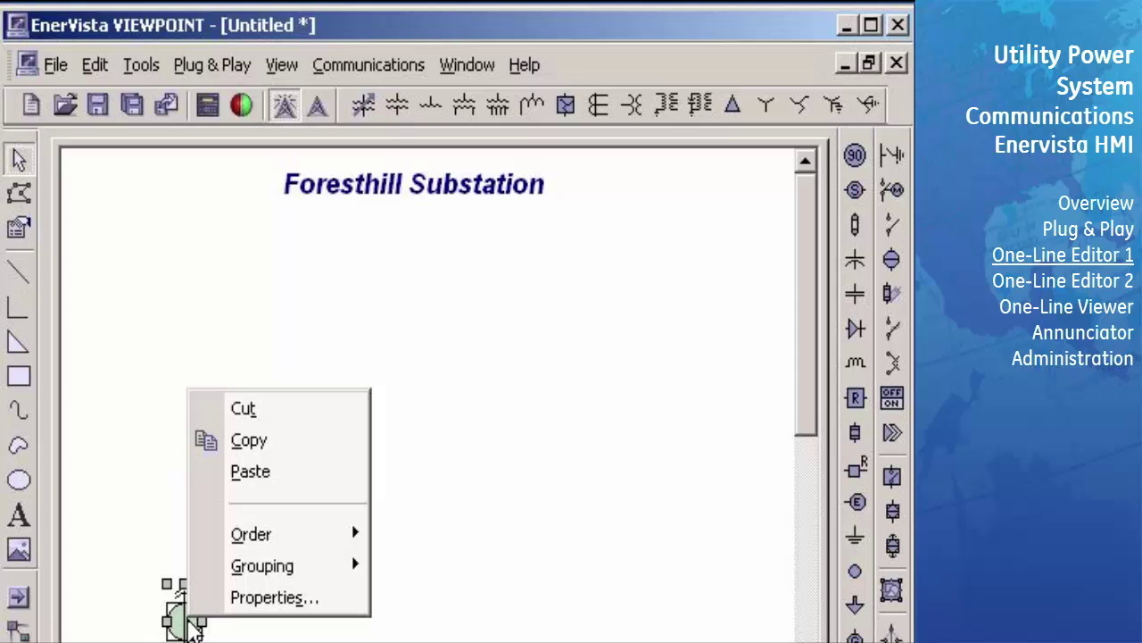
{"action": "left_click", "coordinate": [264, 438]}
{"action": "left_click", "coordinate": [224, 605]}
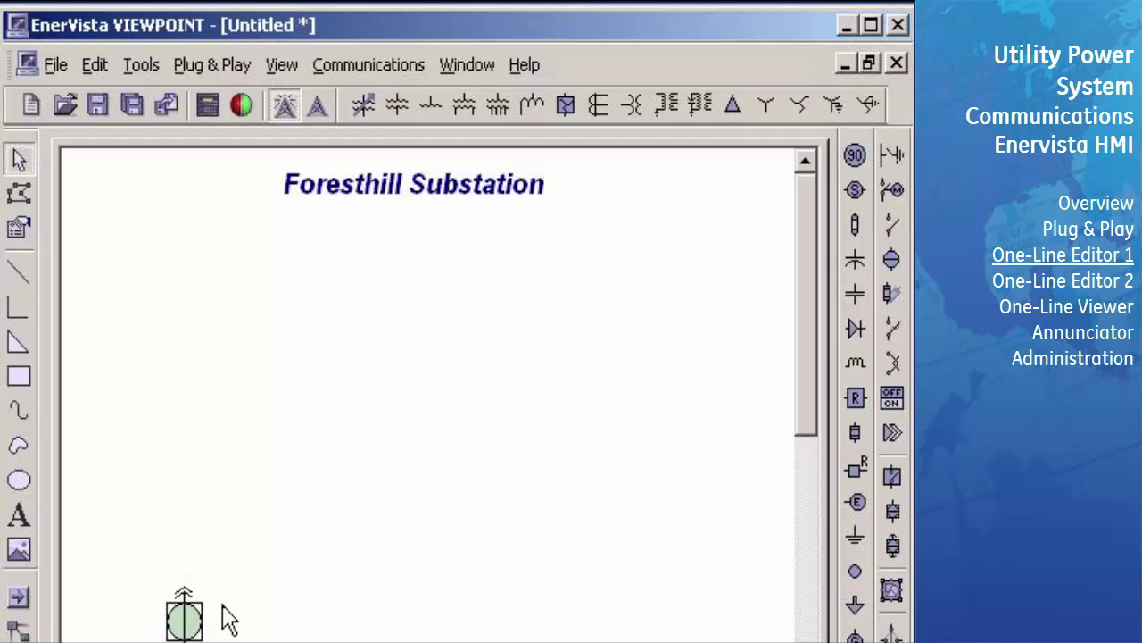
{"action": "right_click", "coordinate": [225, 616]}
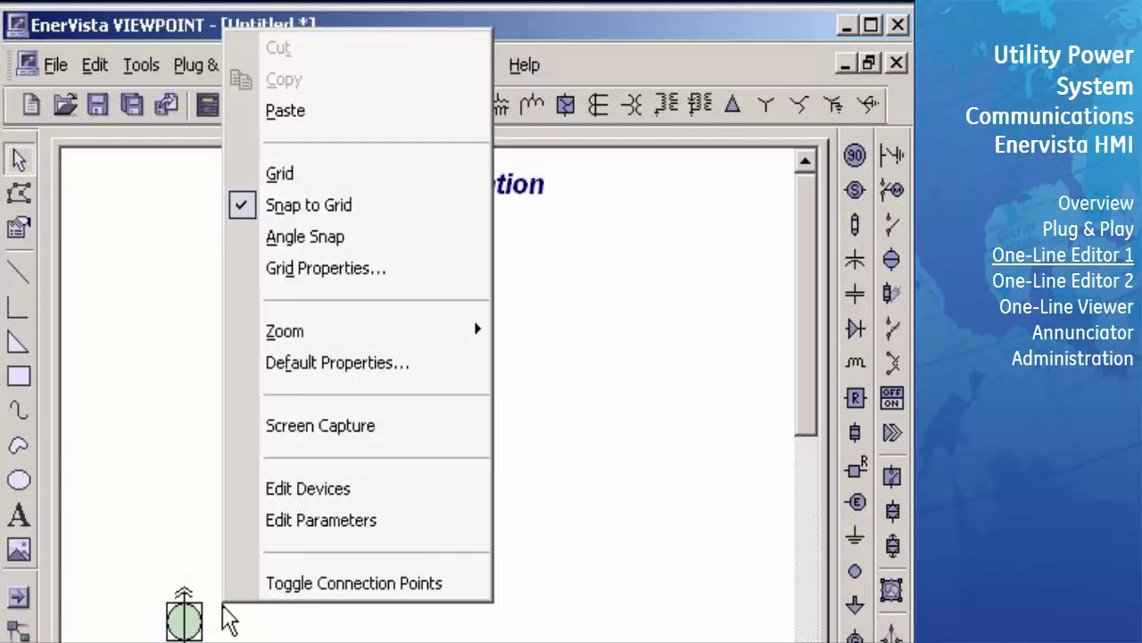
{"action": "left_click", "coordinate": [301, 110]}
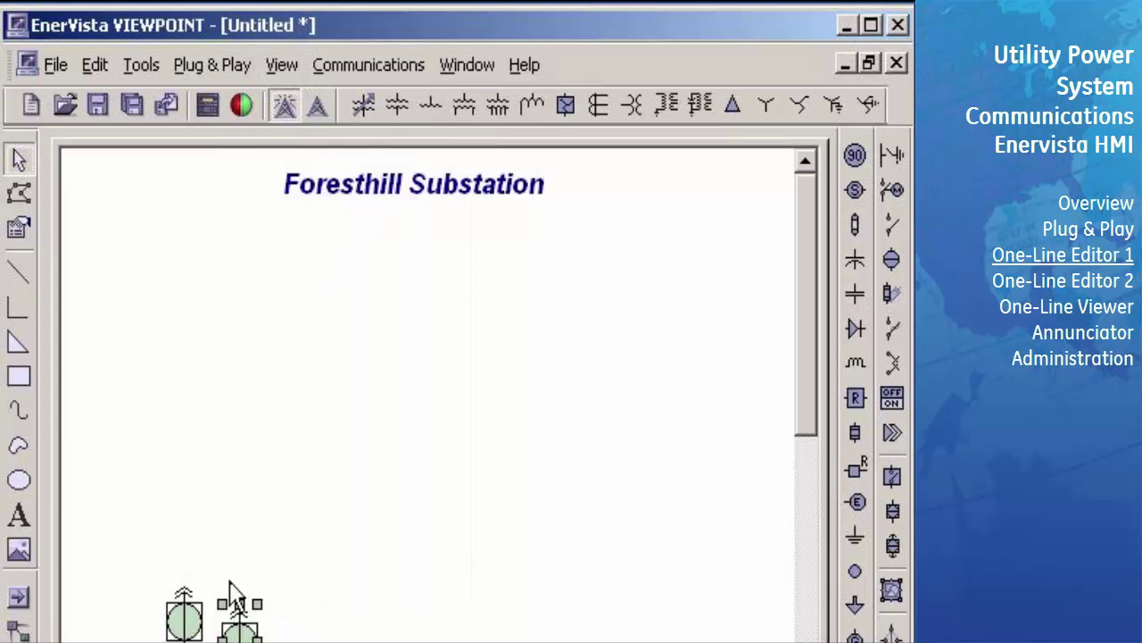
{"action": "left_click_drag", "start_coordinate": [241, 629], "coordinate": [657, 591]}
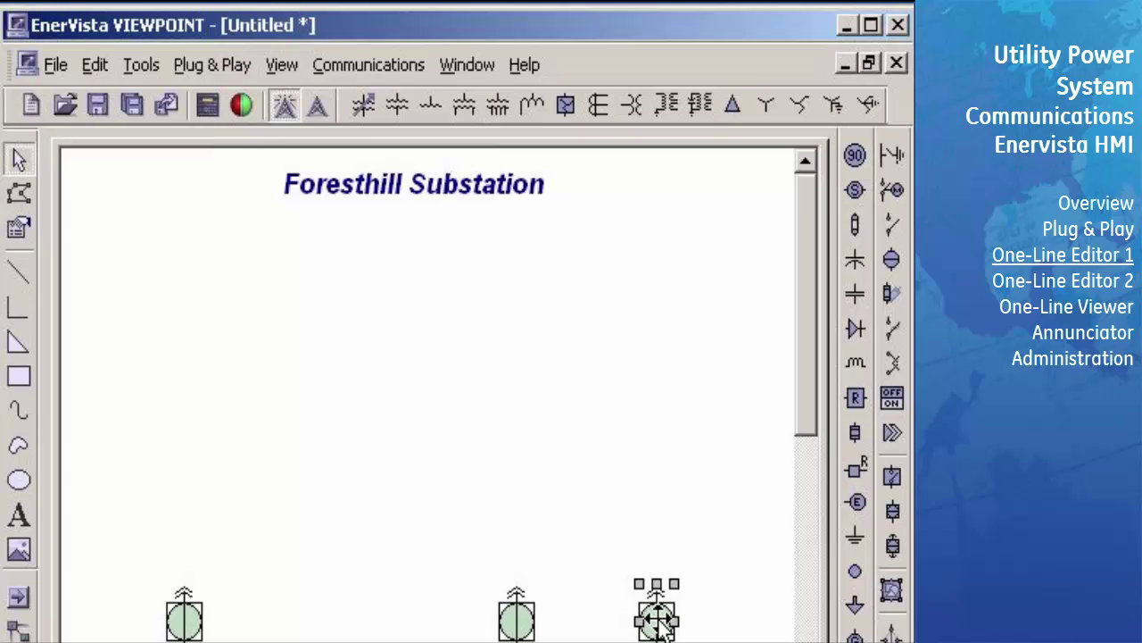
{"action": "left_click_drag", "start_coordinate": [660, 622], "coordinate": [272, 448]}
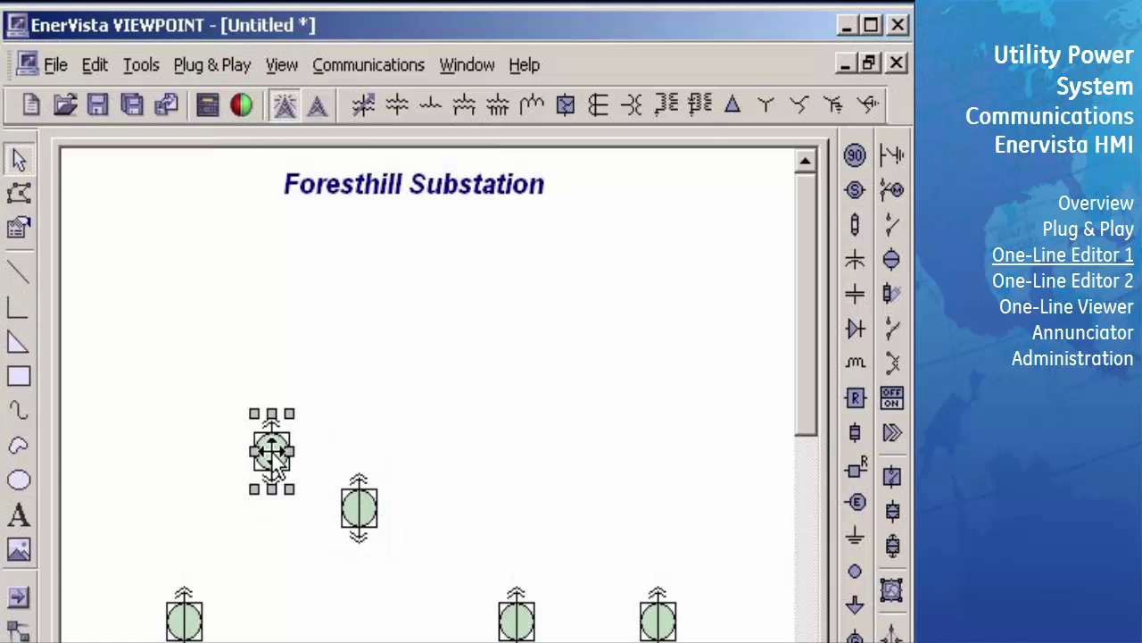
{"action": "left_click_drag", "start_coordinate": [273, 461], "coordinate": [464, 436]}
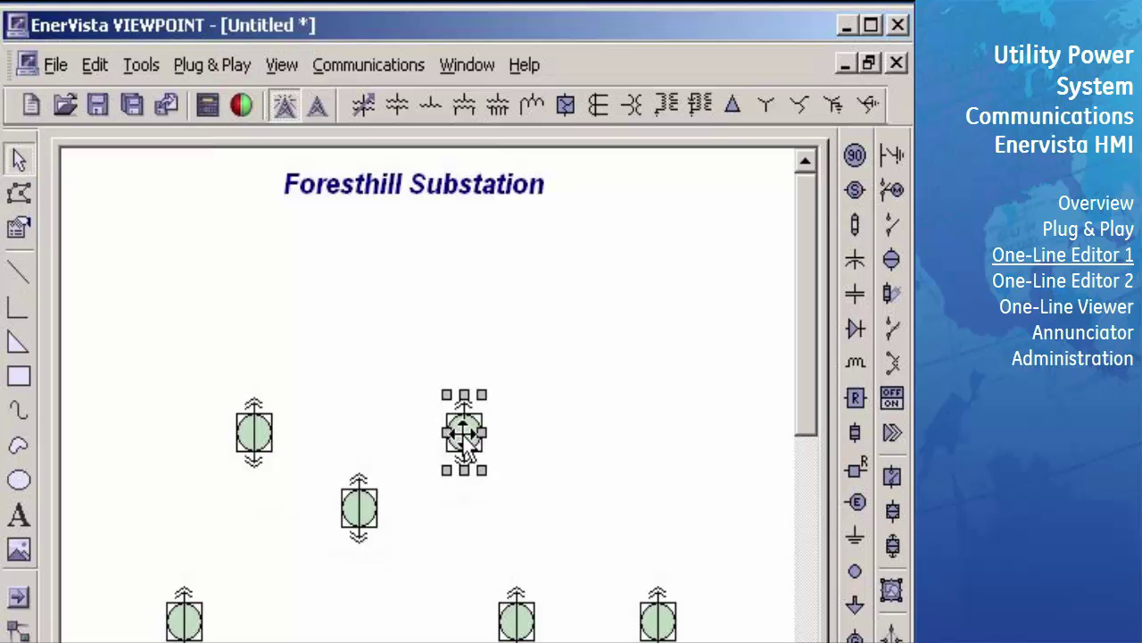
Show the Rotate toolbar and rotate the middle breaker between the two rows 90 degrees clockwise so it lies horizontally.
{"action": "left_click", "coordinate": [362, 514]}
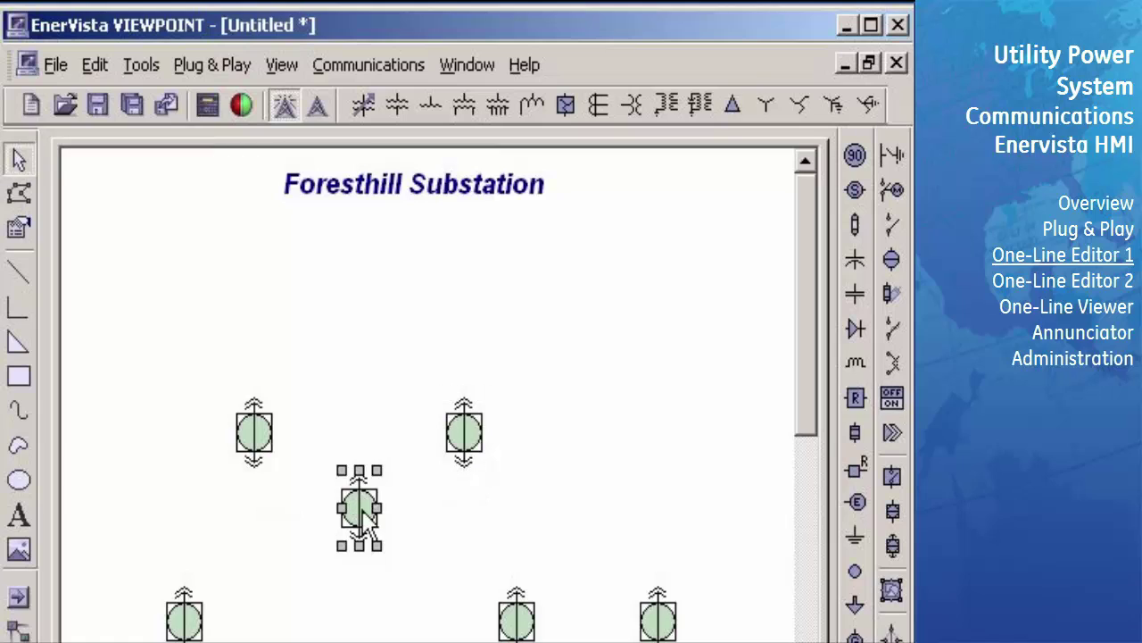
{"action": "left_click", "coordinate": [273, 68]}
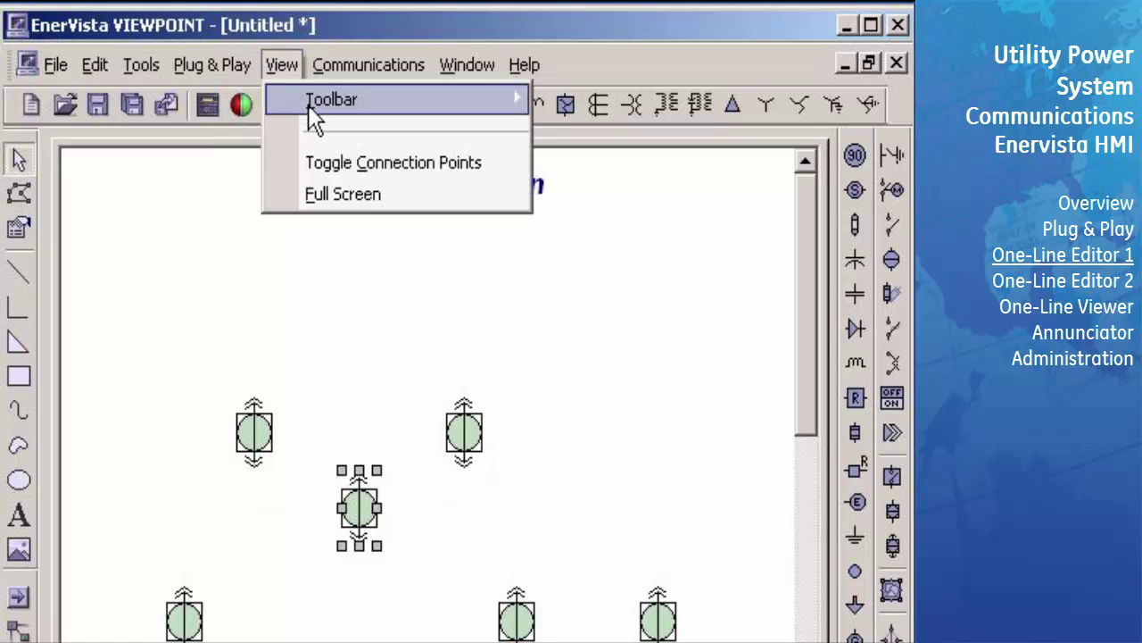
{"action": "mouse_move", "coordinate": [515, 104]}
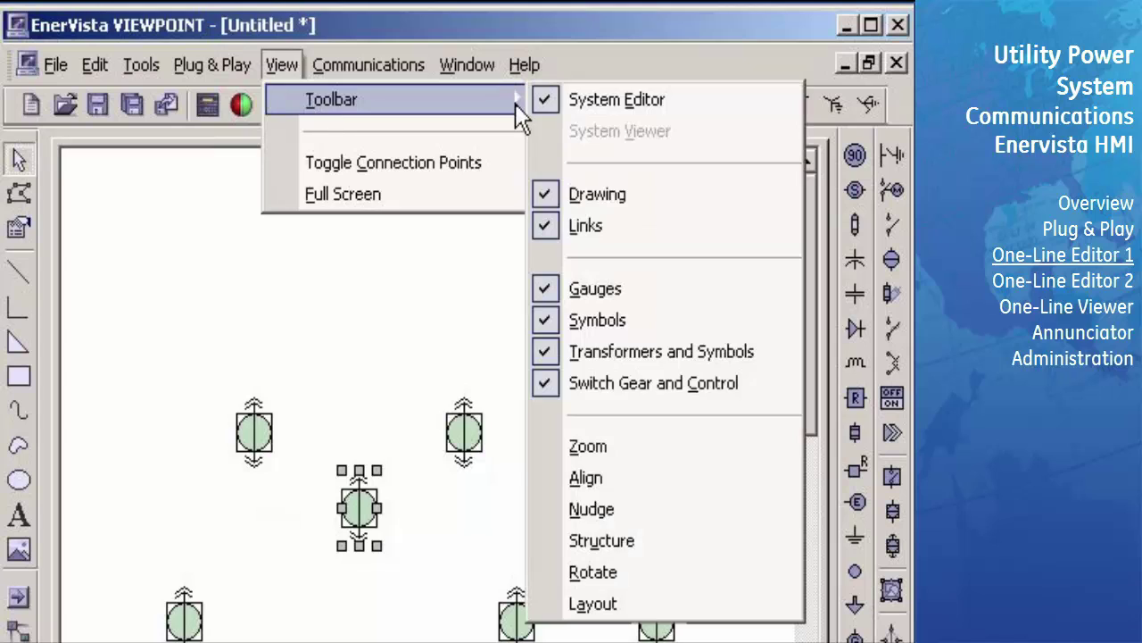
{"action": "left_click", "coordinate": [614, 577]}
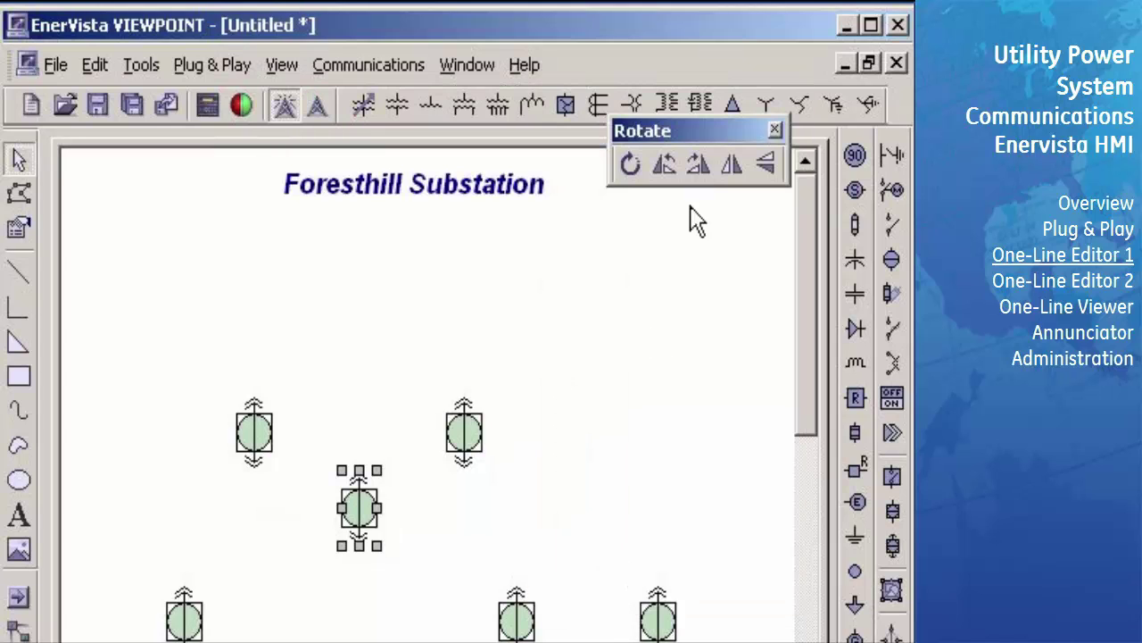
{"action": "left_click_drag", "start_coordinate": [699, 128], "coordinate": [697, 219]}
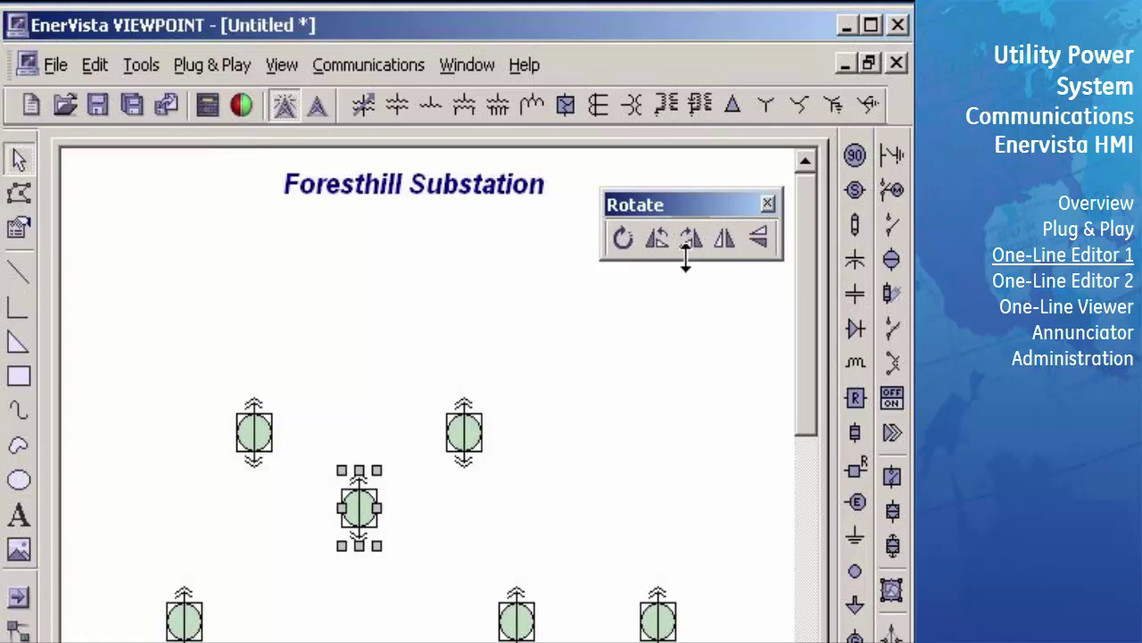
{"action": "left_click", "coordinate": [689, 237]}
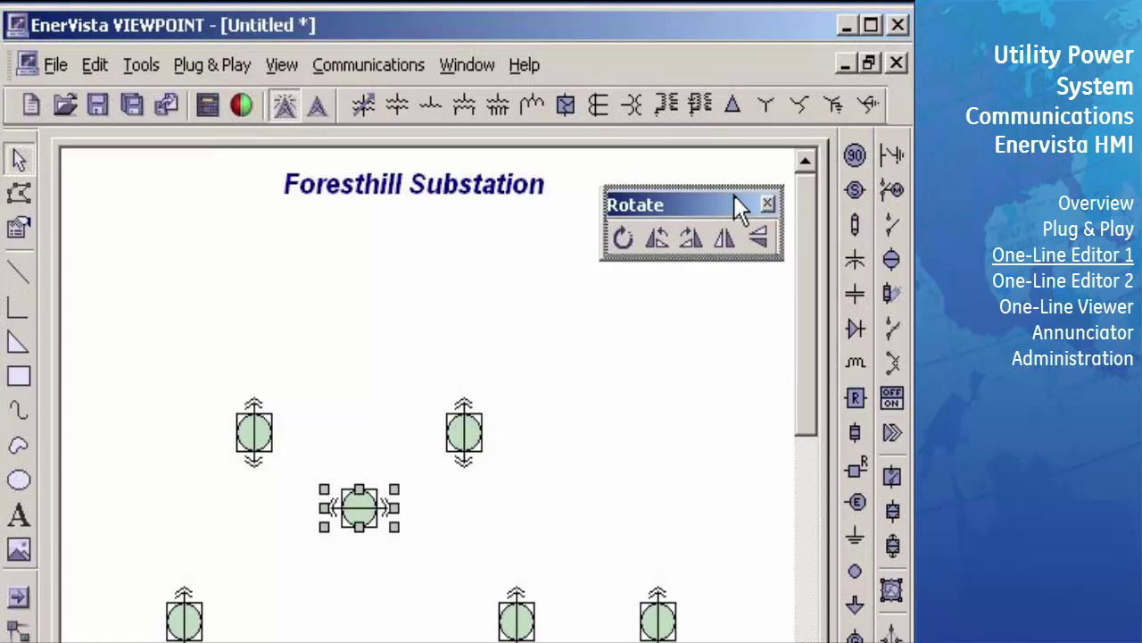
{"action": "left_click_drag", "start_coordinate": [740, 205], "coordinate": [749, 172]}
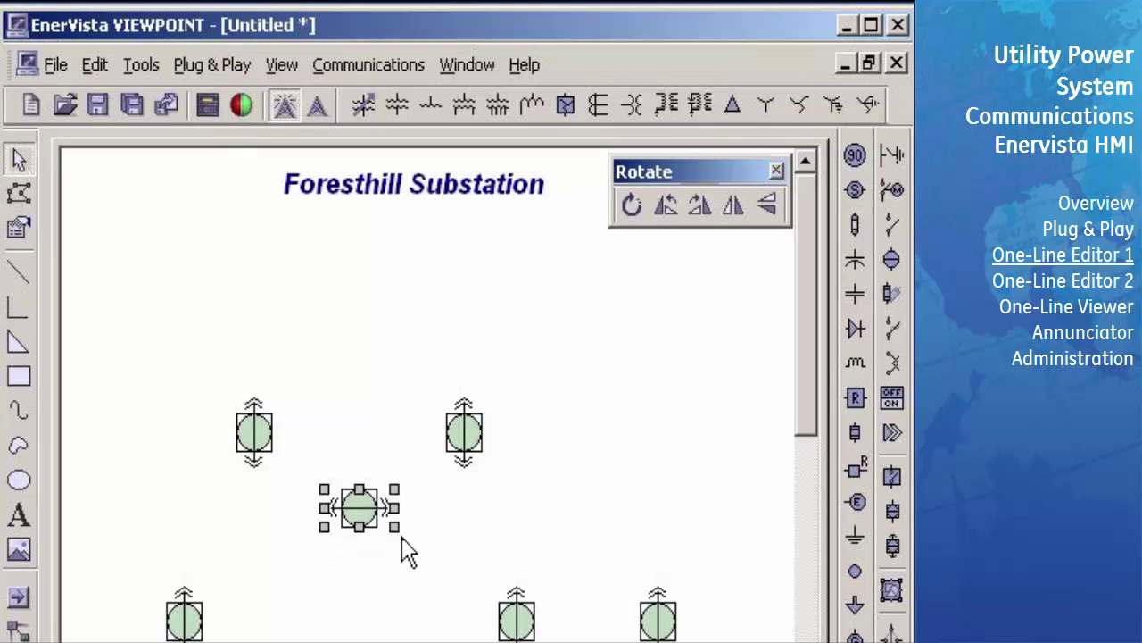
Place a motor-operated switch symbol above the upper-left breaker and a matching one above the upper-right breaker.
{"action": "left_click", "coordinate": [893, 191]}
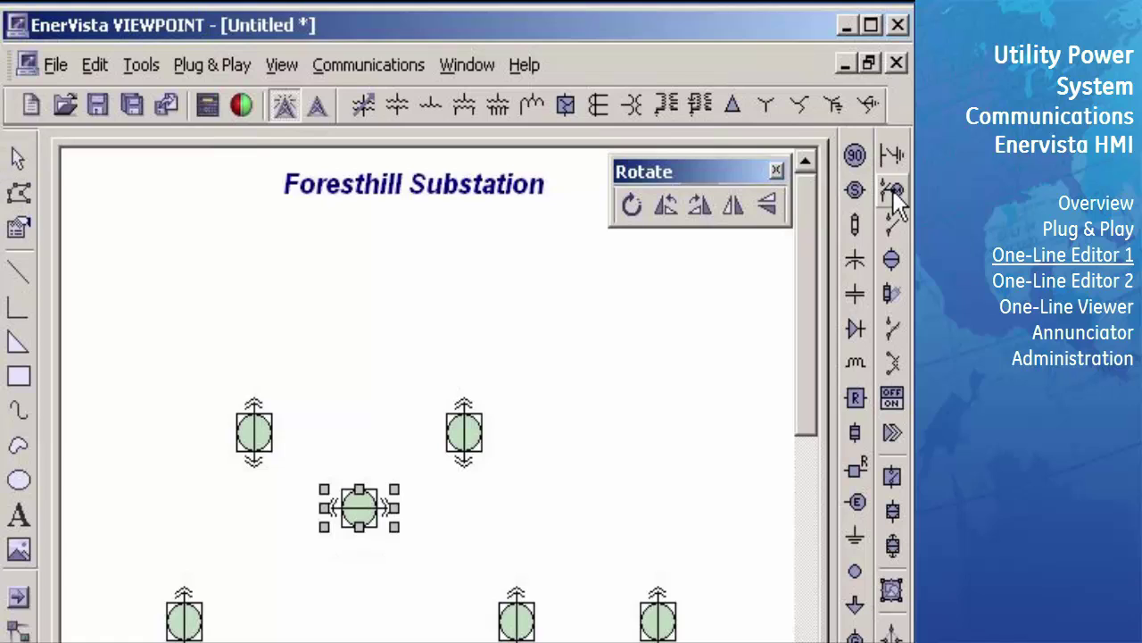
{"action": "left_click", "coordinate": [252, 306]}
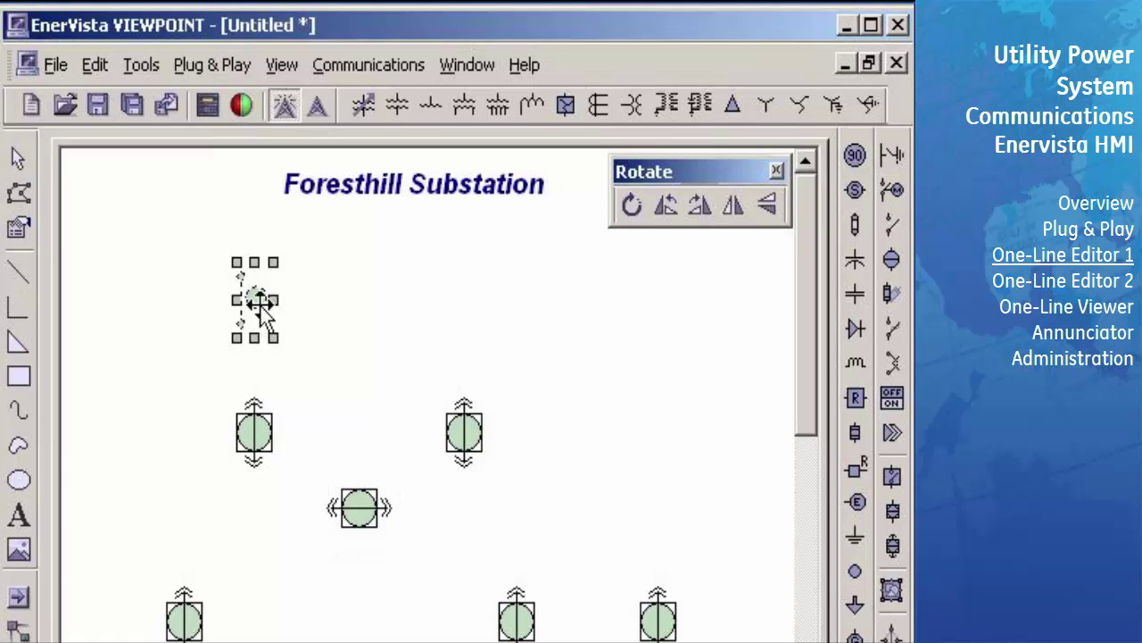
{"action": "left_click_drag", "start_coordinate": [270, 303], "coordinate": [270, 305]}
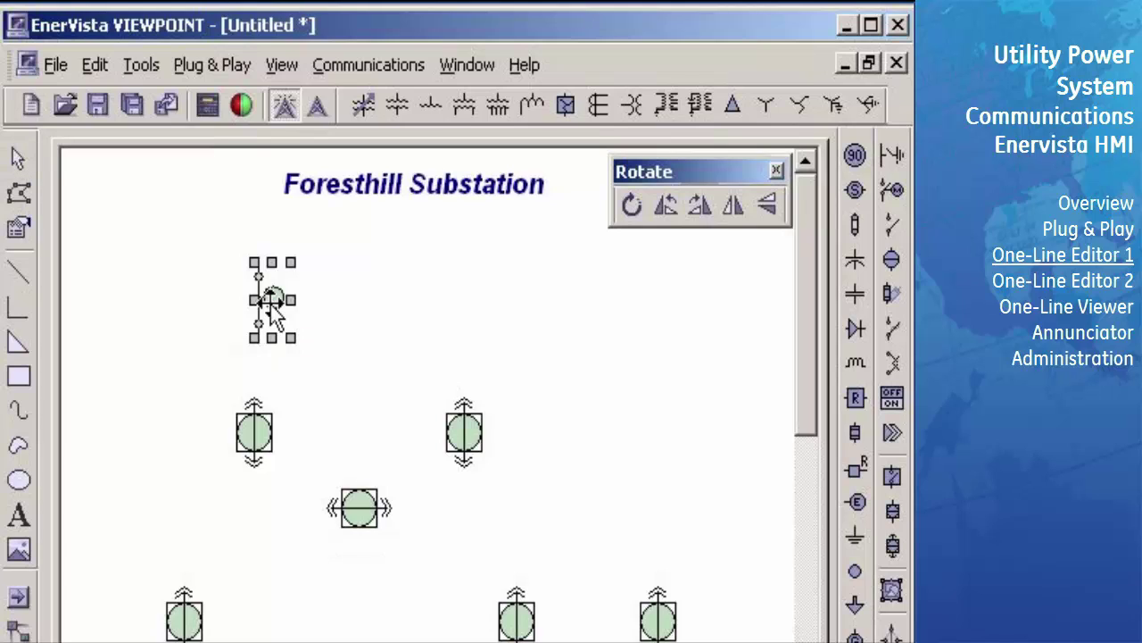
{"action": "left_click", "coordinate": [474, 304]}
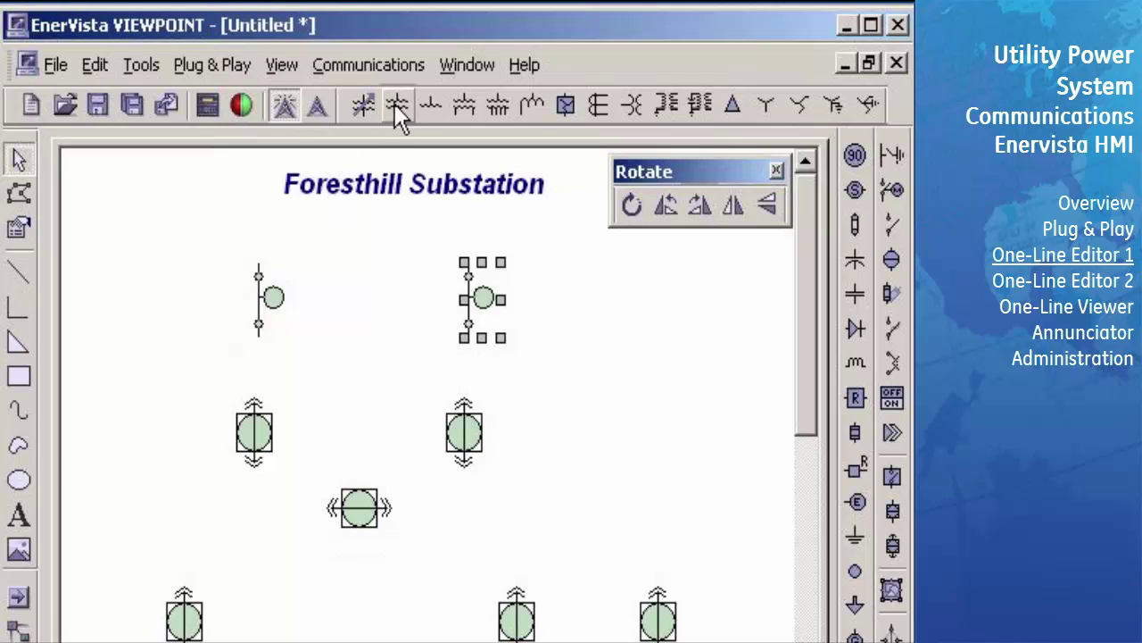
Insert a variable transformer symbol between the left switch and breaker, and paste a copy between the right switch and breaker.
{"action": "left_click", "coordinate": [365, 107]}
{"action": "left_click", "coordinate": [257, 366]}
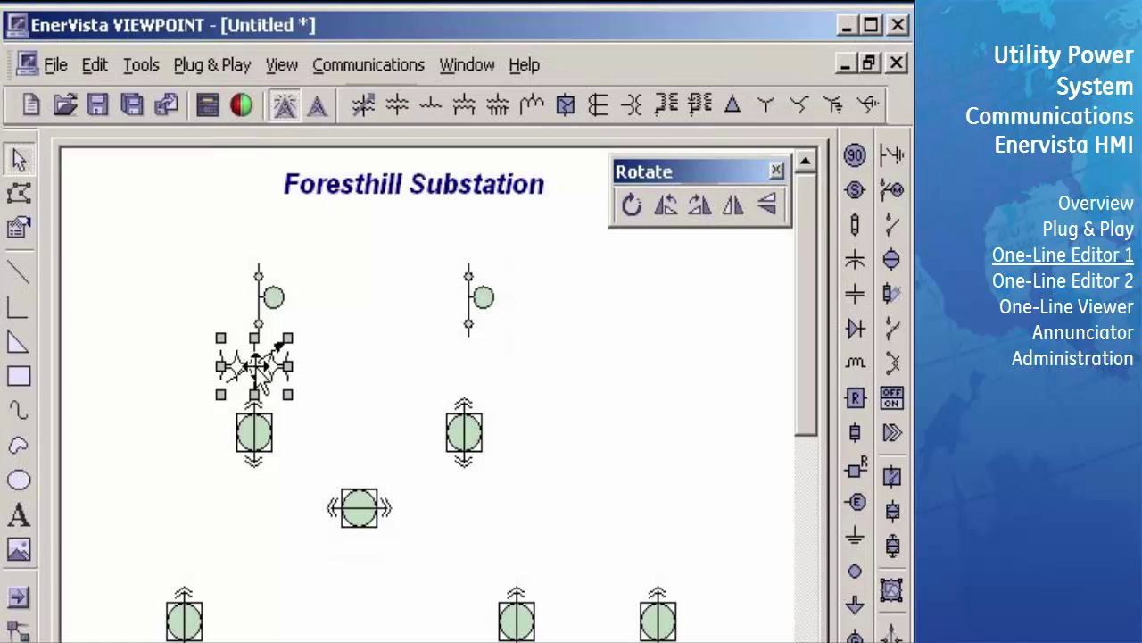
{"action": "key", "text": "ctrl+c"}
{"action": "key", "text": "ctrl+v"}
{"action": "left_click", "coordinate": [464, 366]}
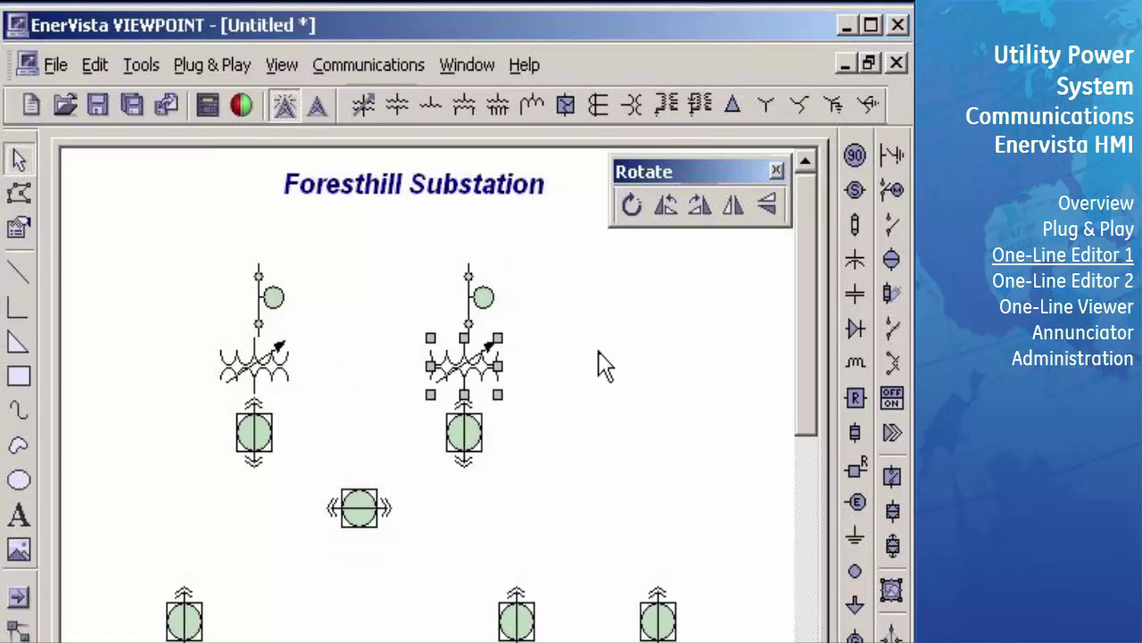
{"action": "left_click", "coordinate": [598, 350]}
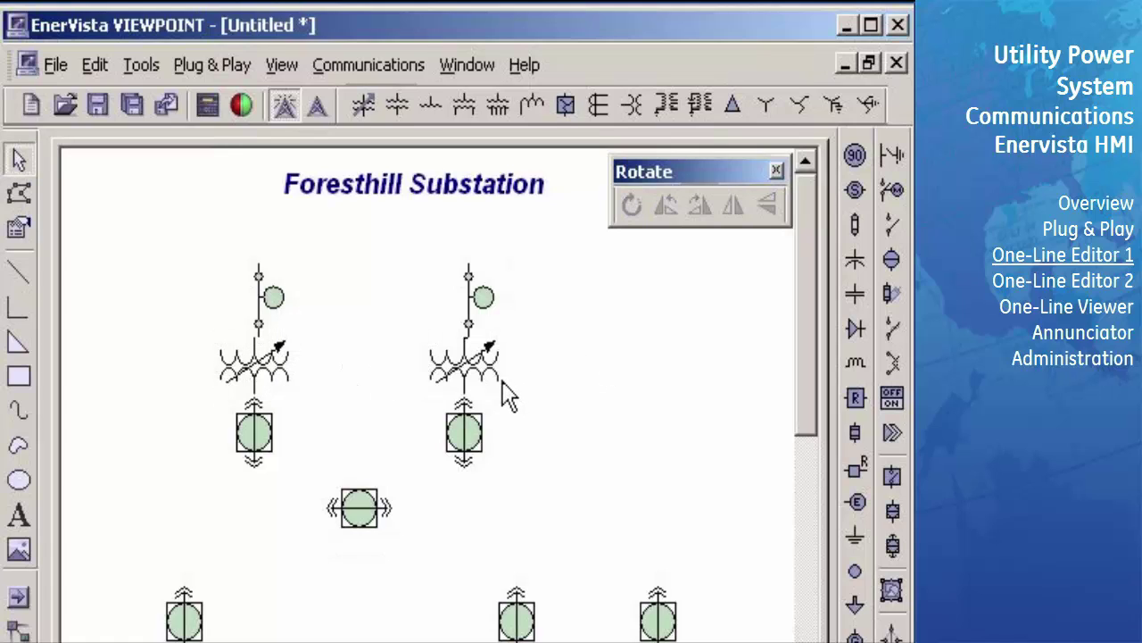
Draw a horizontal bus line leftward from the middle breaker and a vertical line connecting the upper-left breaker down to it.
{"action": "left_click", "coordinate": [19, 272]}
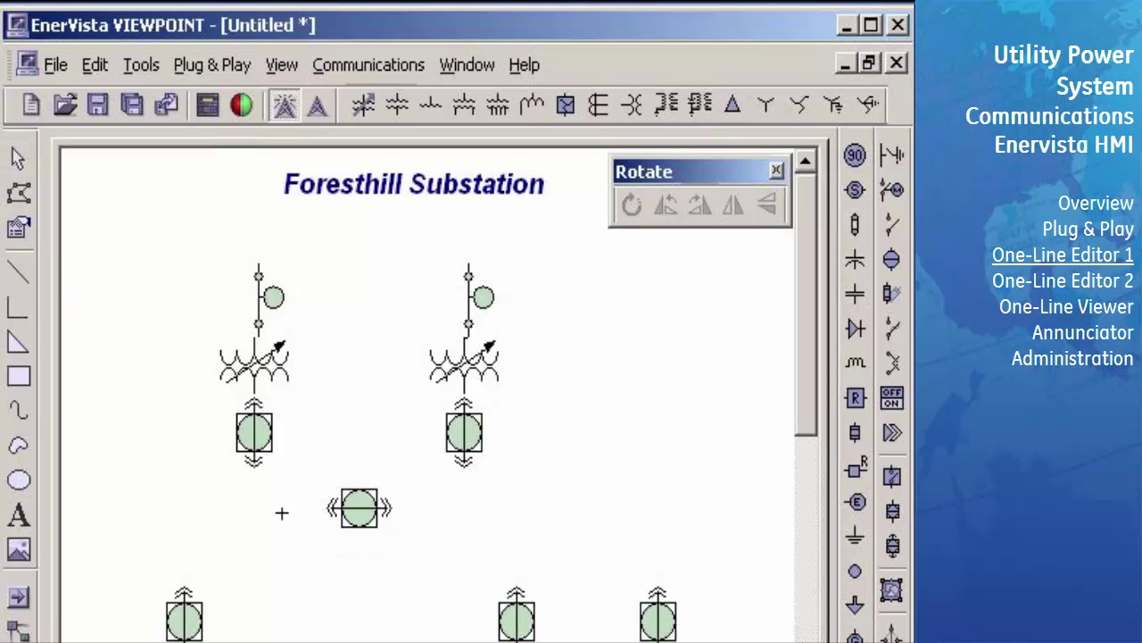
{"action": "left_click_drag", "start_coordinate": [327, 507], "coordinate": [89, 504]}
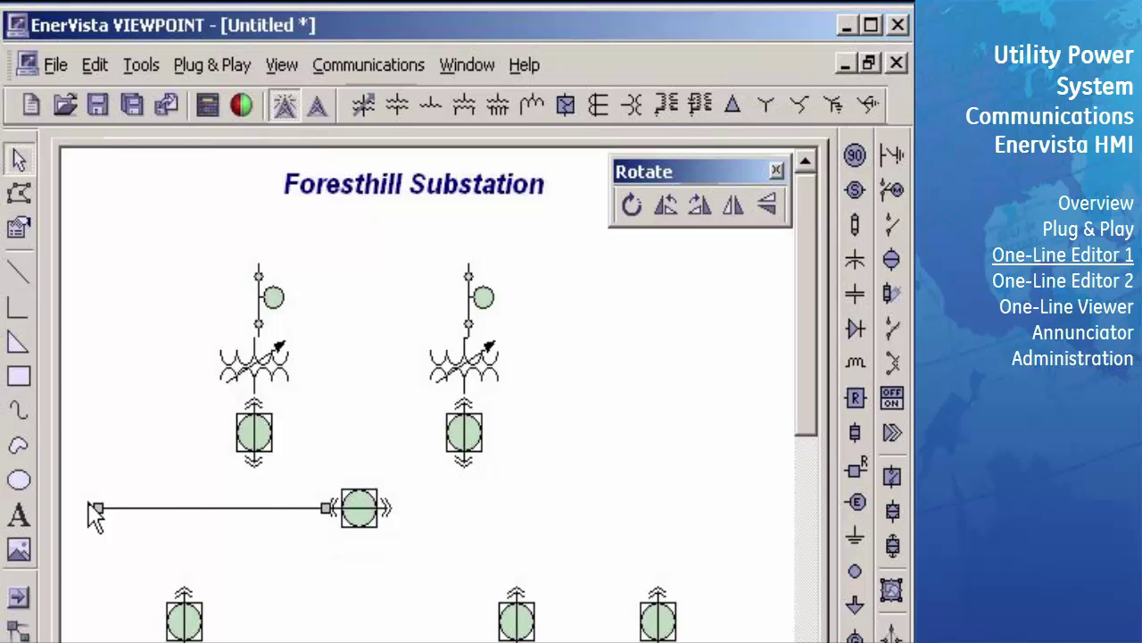
{"action": "left_click", "coordinate": [20, 273]}
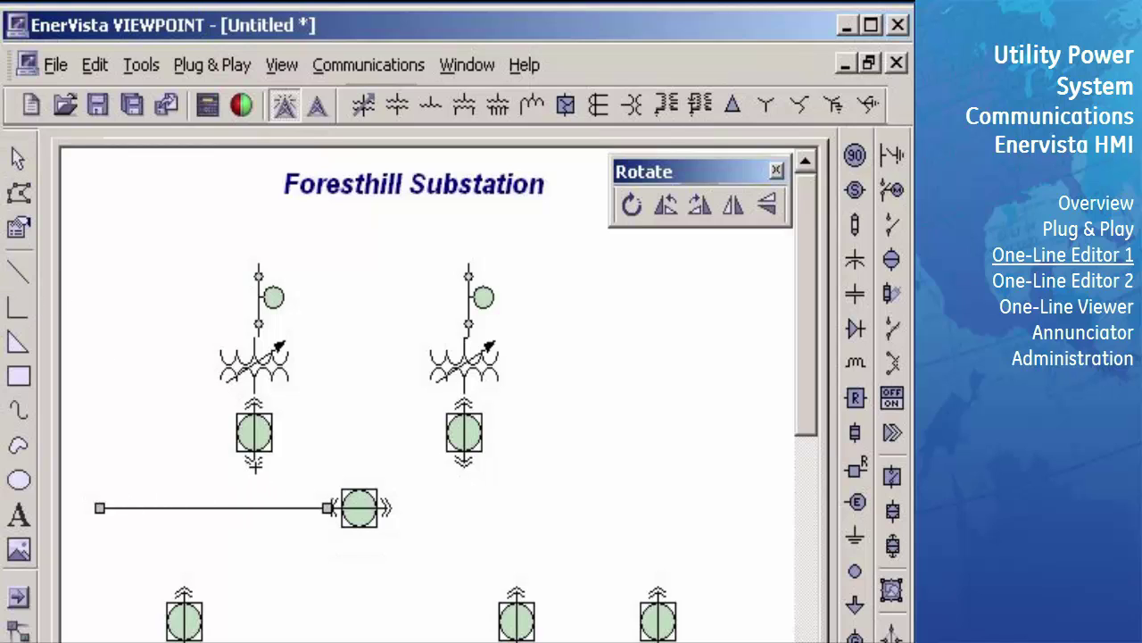
{"action": "left_click_drag", "start_coordinate": [254, 462], "coordinate": [254, 508]}
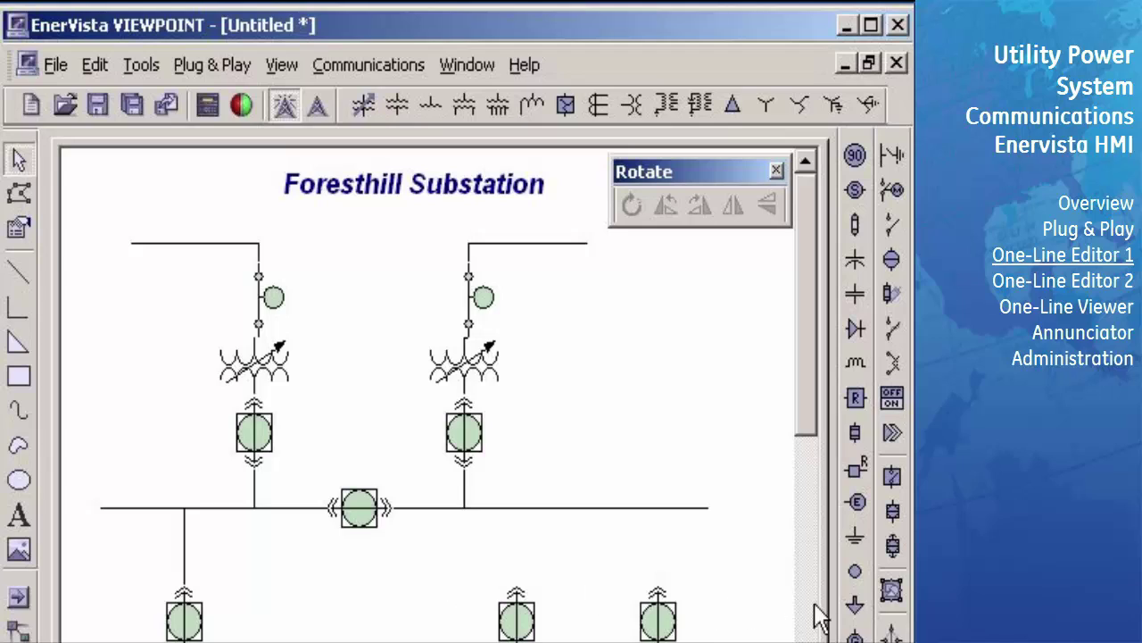
Place a downward arrow symbol and move it directly beneath the lower-left breaker.
{"action": "left_click", "coordinate": [855, 607]}
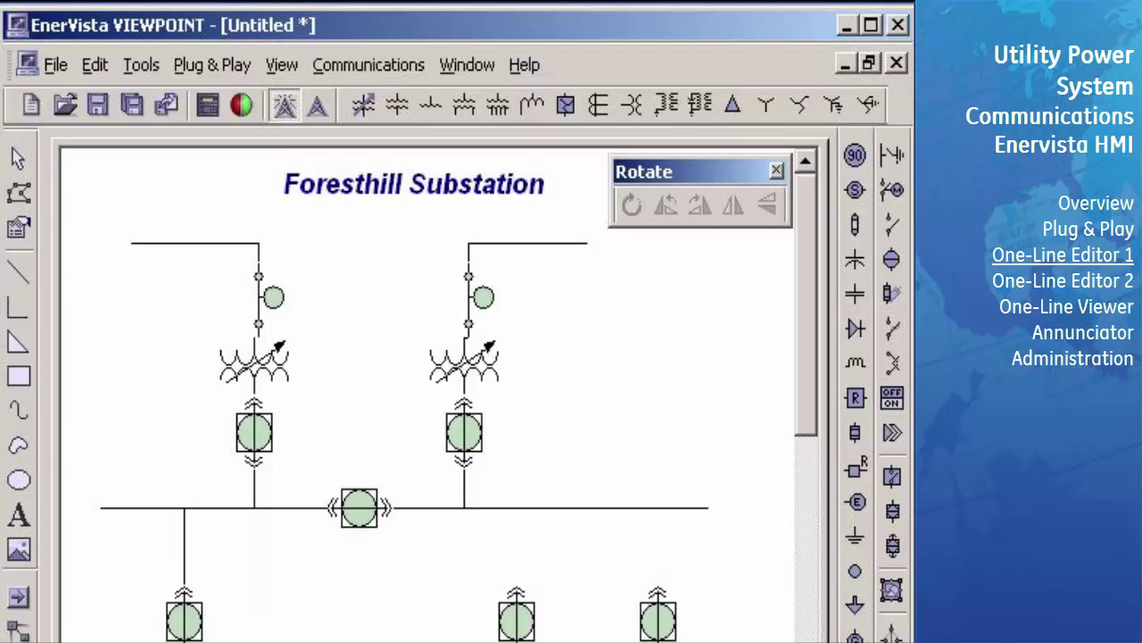
{"action": "left_click", "coordinate": [254, 631]}
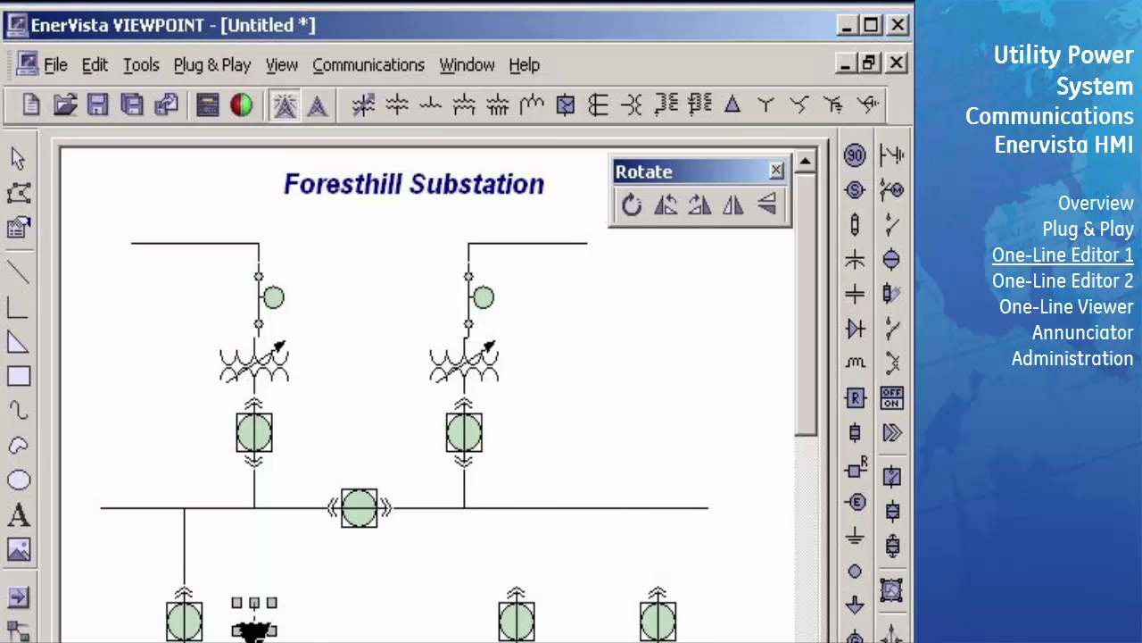
{"action": "key", "text": "ctrl+r"}
{"action": "left_click_drag", "start_coordinate": [246, 616], "coordinate": [184, 639]}
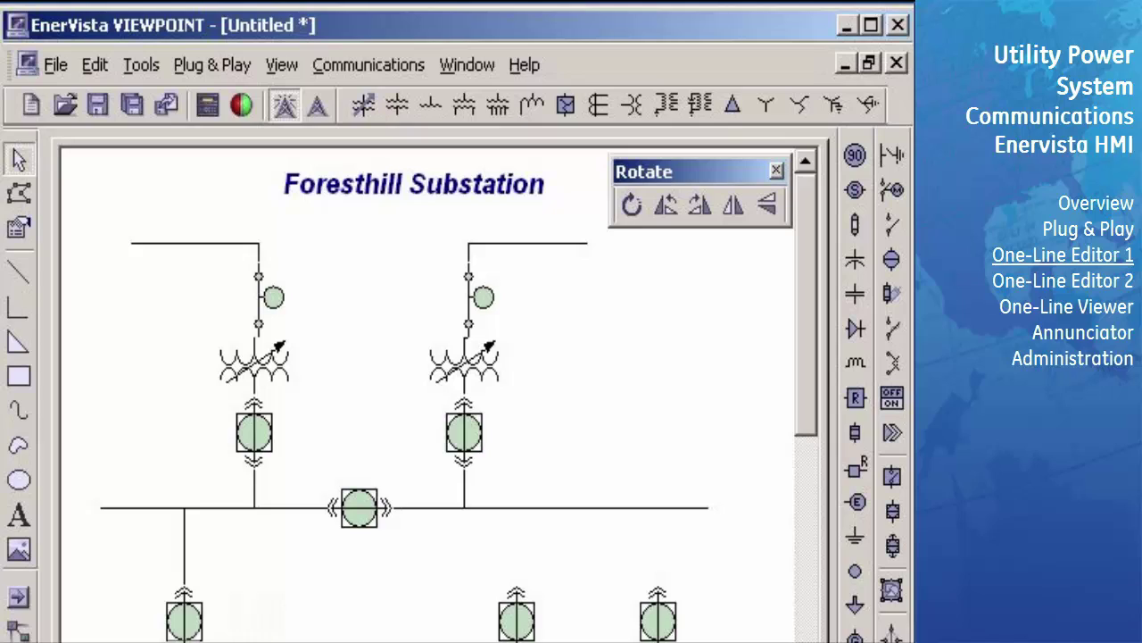
Place a copy of the arrow by the upper-right incoming line, rotate it 90 degrees clockwise and nudge it onto the line.
{"action": "left_click", "coordinate": [257, 620]}
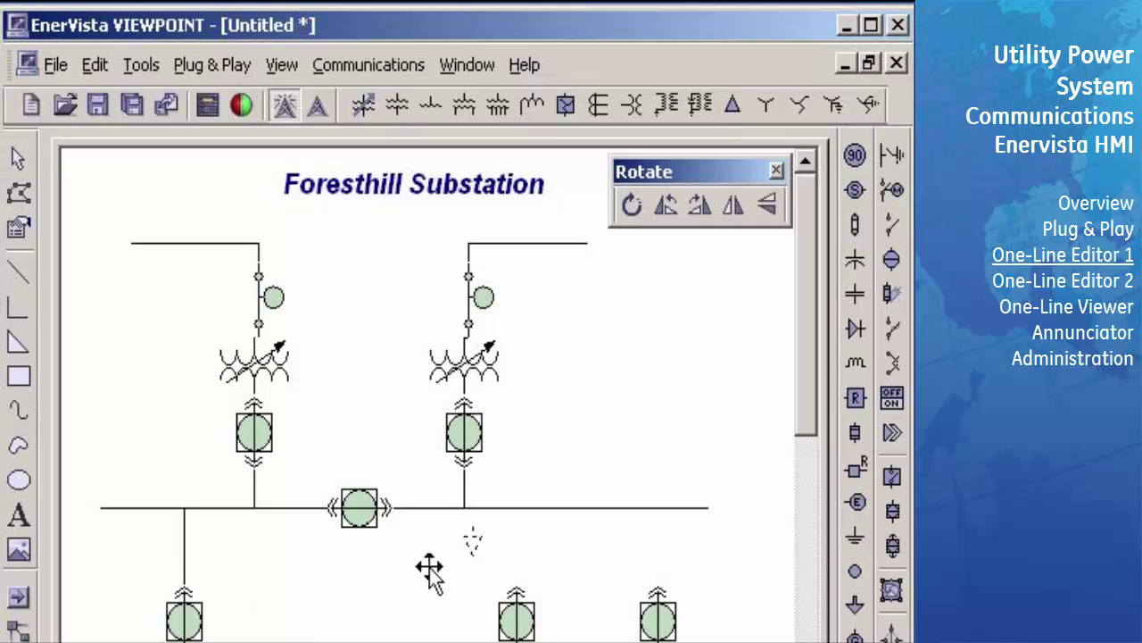
{"action": "left_click", "coordinate": [609, 261]}
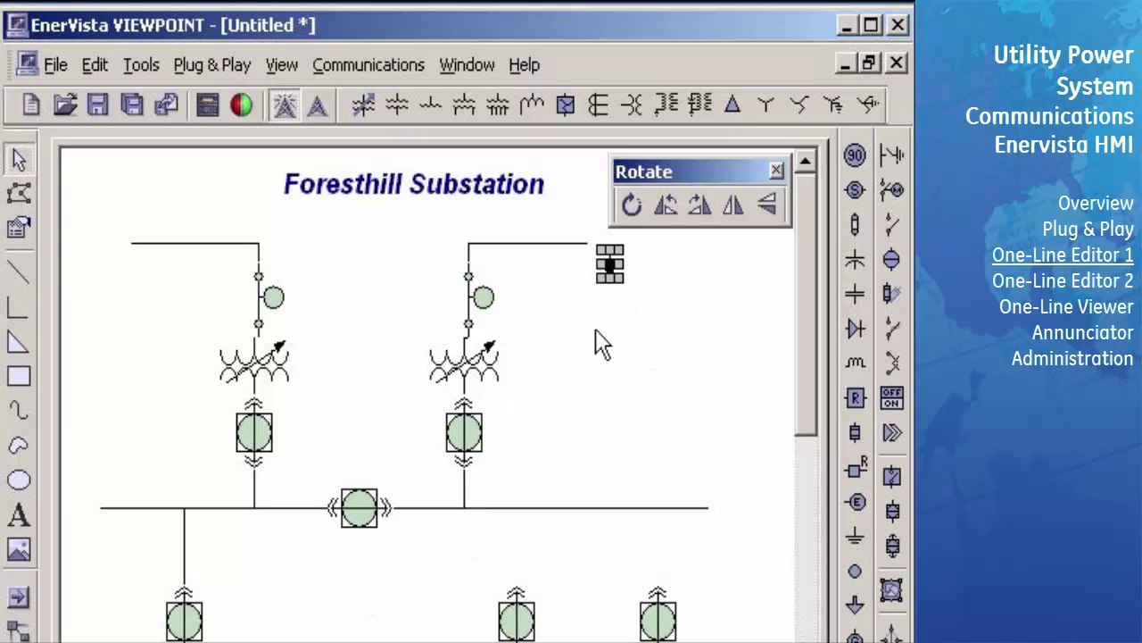
{"action": "left_click", "coordinate": [701, 207]}
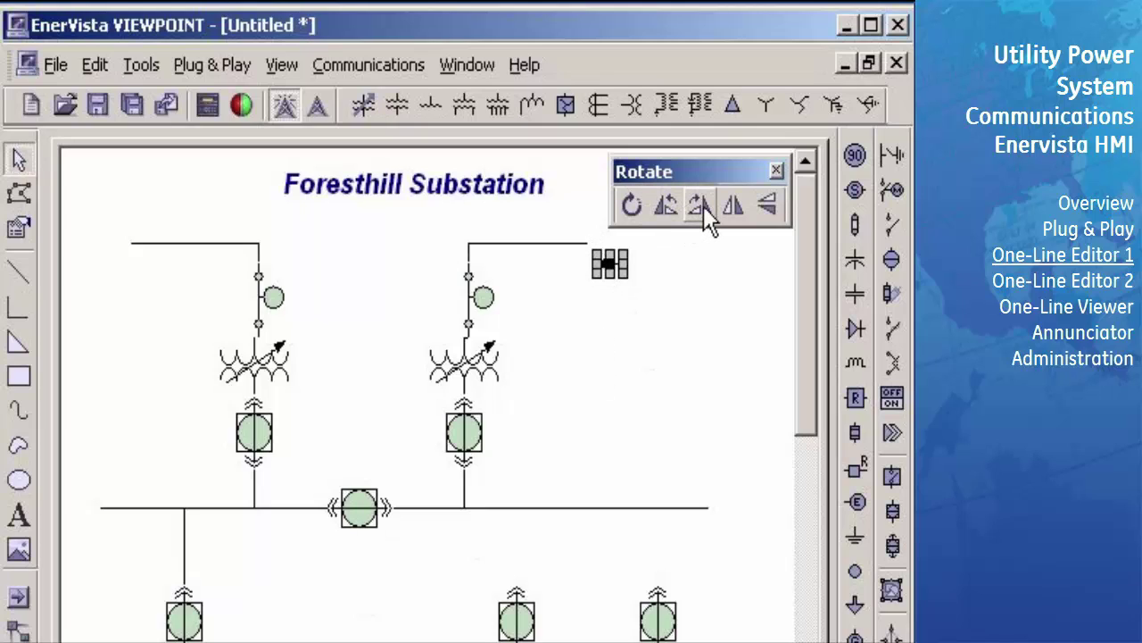
{"action": "key", "text": "Left"}
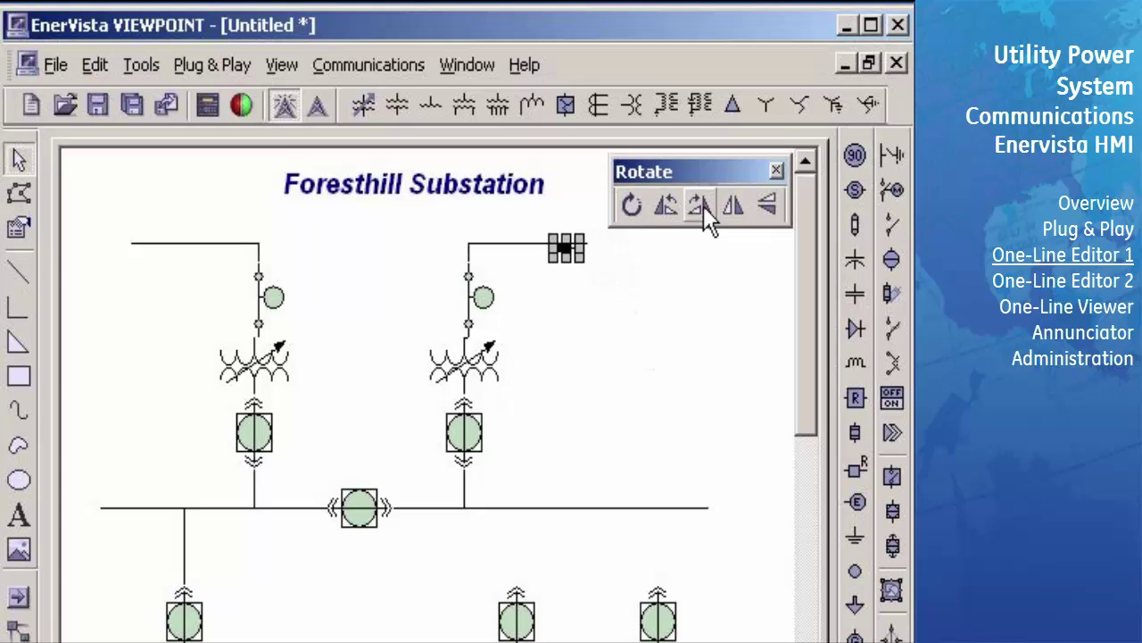
{"action": "key", "text": "Up"}
{"action": "key", "text": "Up"}
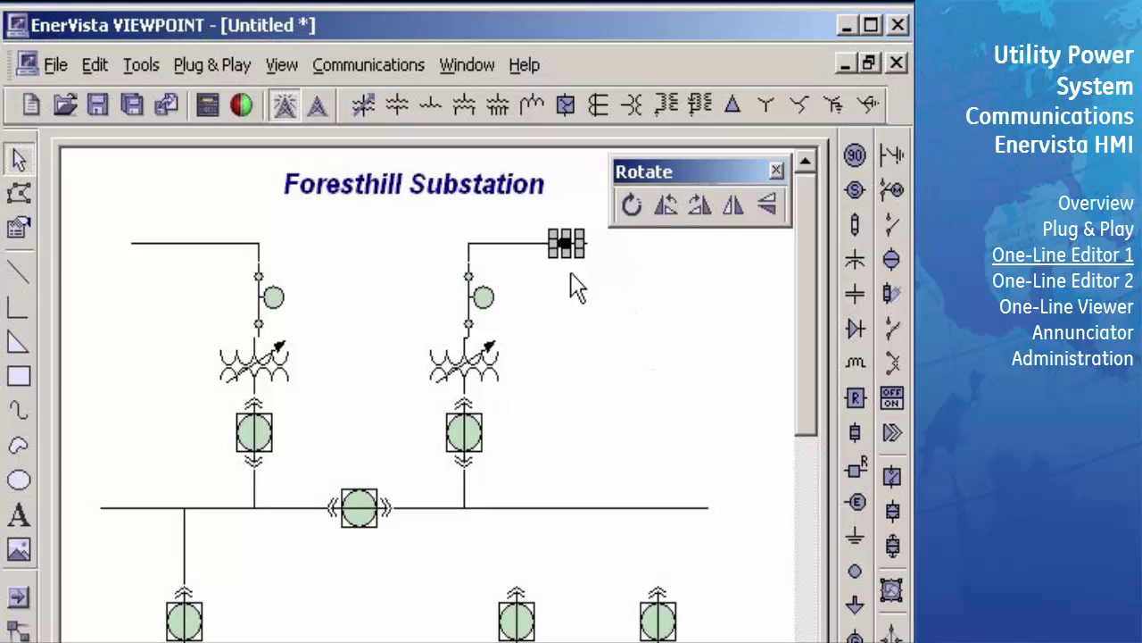
Copy the arrow onto the upper-left incoming line and flip it horizontally so it points right.
{"action": "key", "text": "Delete"}
{"action": "key", "text": "ctrl+z"}
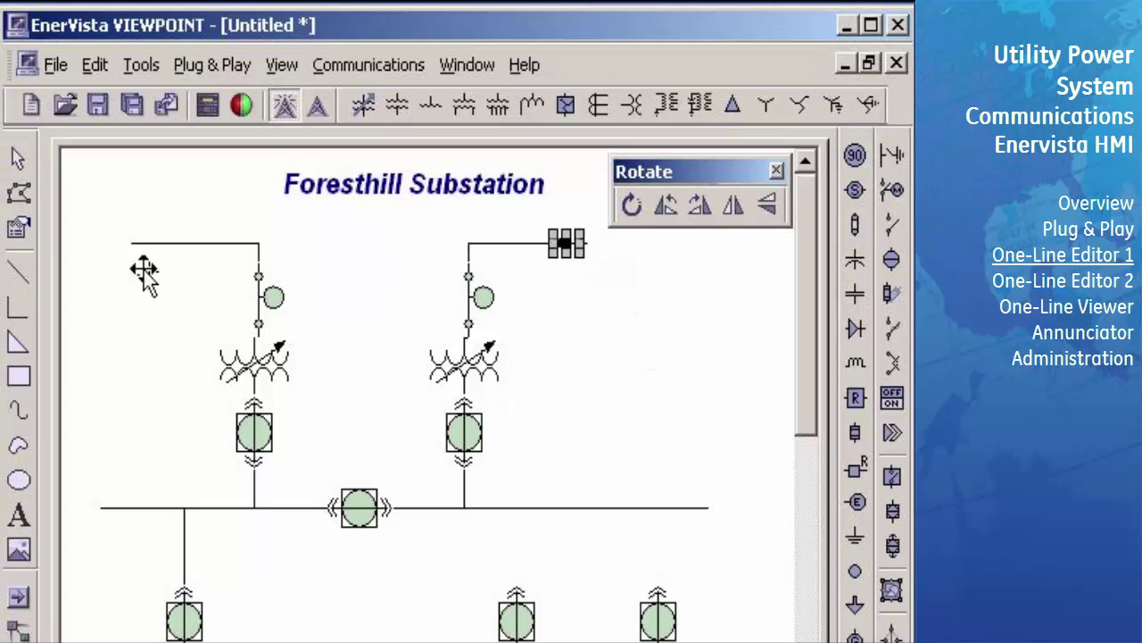
{"action": "left_click_drag", "start_coordinate": [159, 245], "coordinate": [159, 245]}
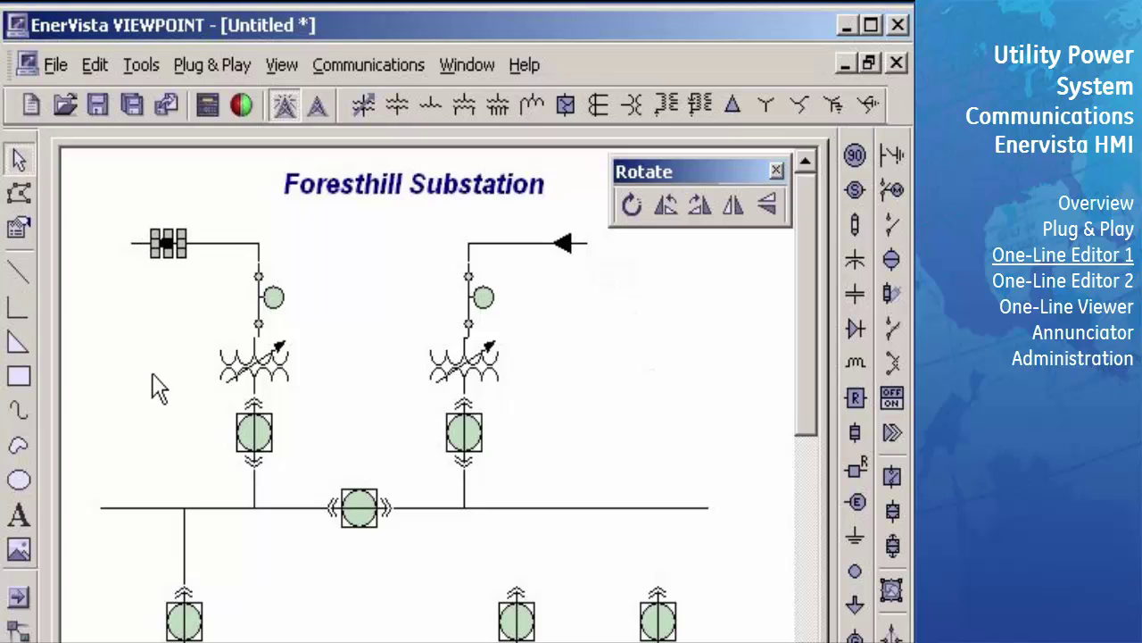
{"action": "left_click", "coordinate": [731, 207]}
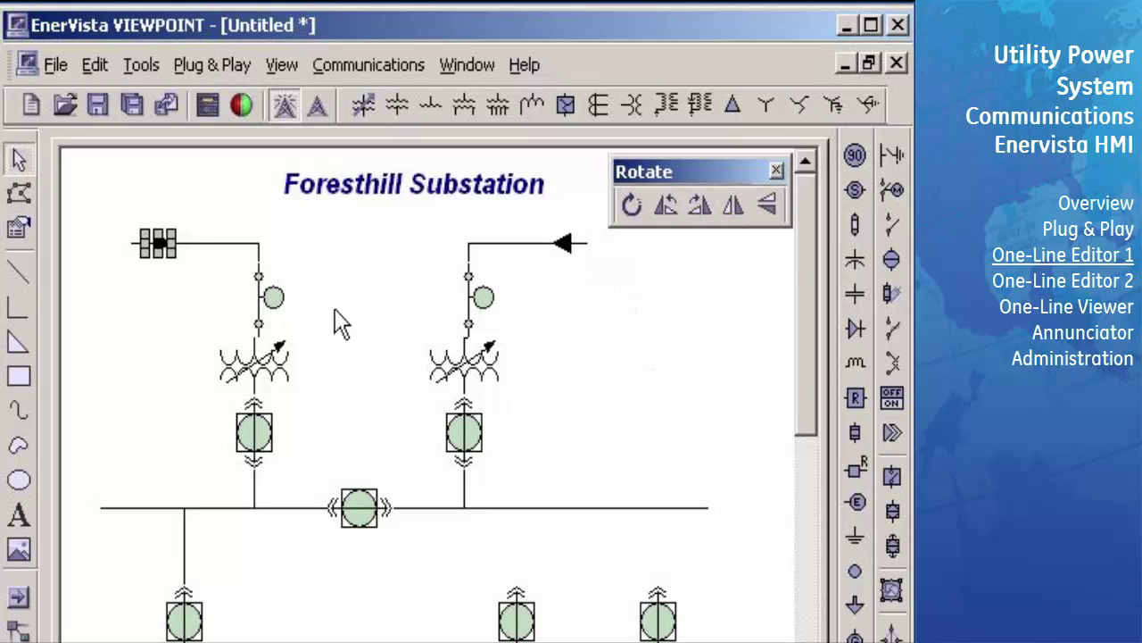
{"action": "left_click", "coordinate": [156, 321]}
Copy the lower-left breaker's feeder line and arrow to the other two lower breakers, aligning each copy between bus and breaker.
{"action": "scroll", "coordinate": [157, 232], "scroll_direction": "down", "scroll_amount": 1}
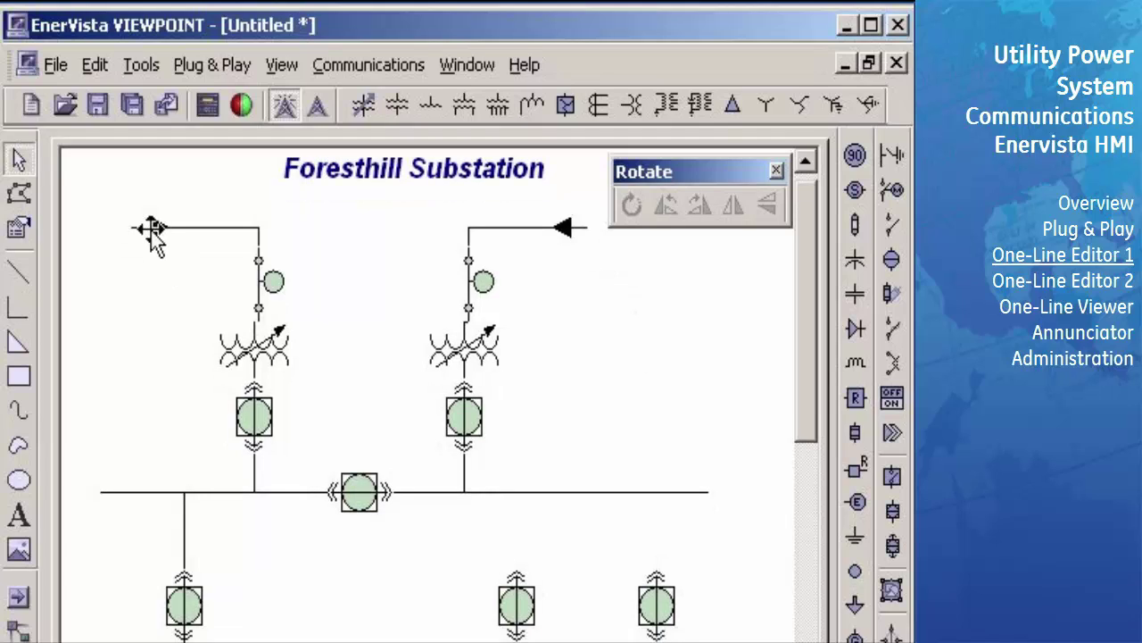
{"action": "left_click", "coordinate": [185, 620]}
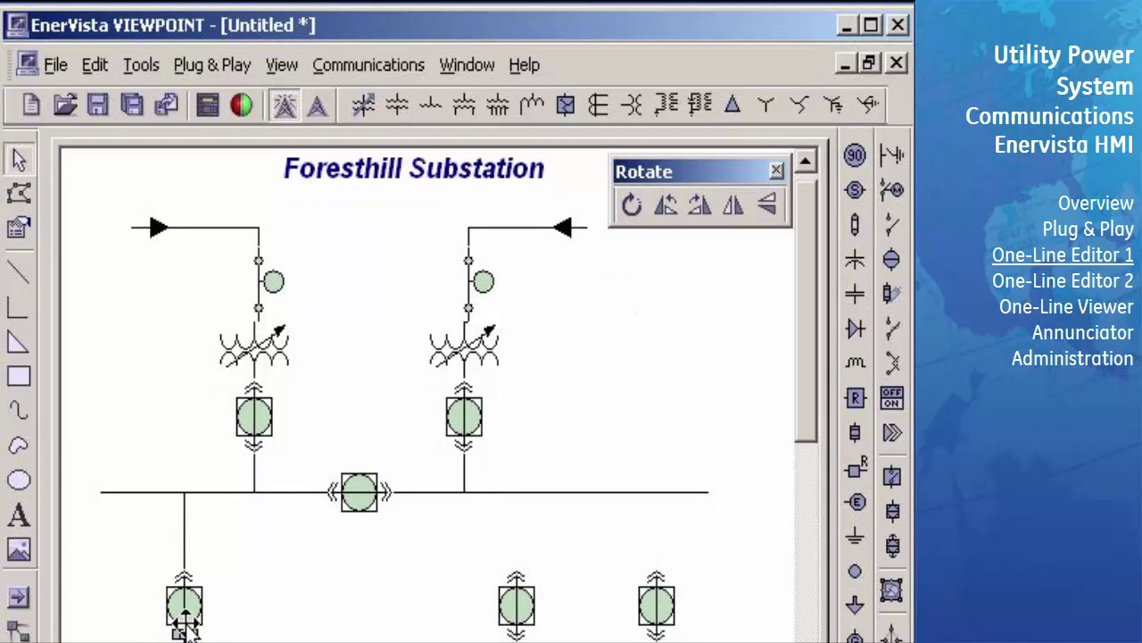
{"action": "left_click_drag", "start_coordinate": [184, 540], "coordinate": [515, 535]}
{"action": "key", "text": "Right"}
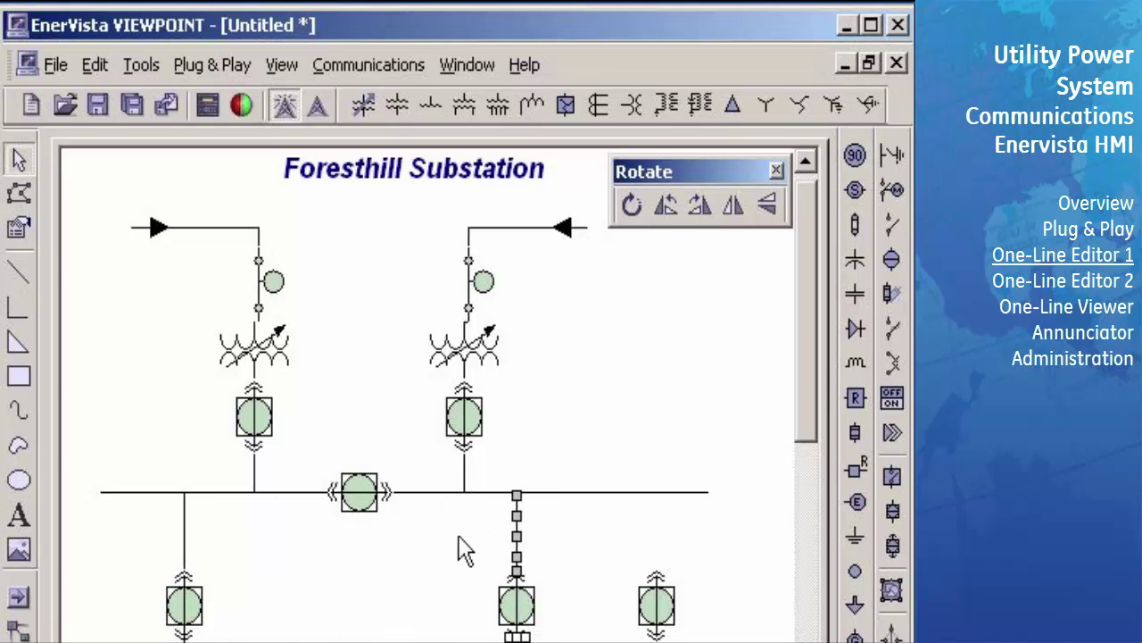
{"action": "left_click", "coordinate": [465, 549]}
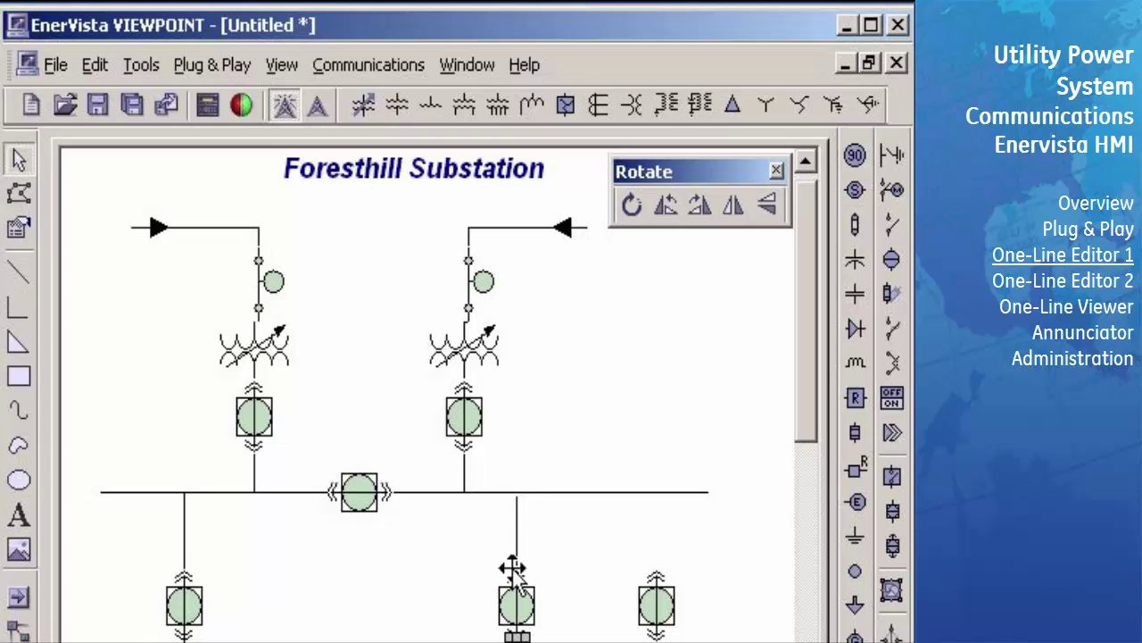
{"action": "left_click_drag", "start_coordinate": [514, 543], "coordinate": [581, 556]}
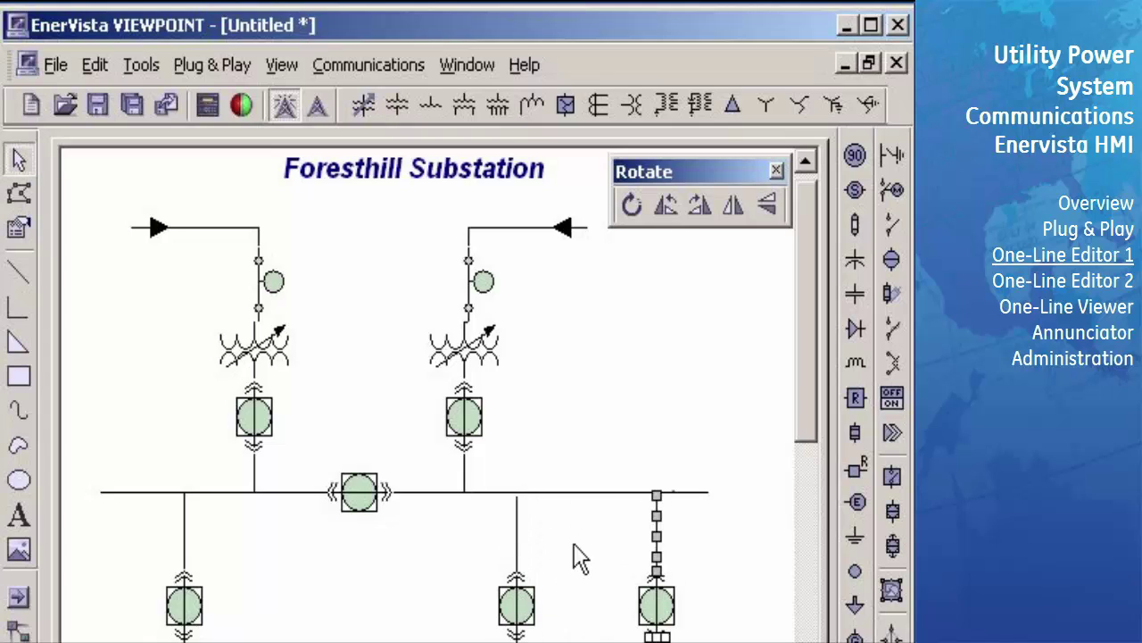
{"action": "left_click", "coordinate": [603, 557]}
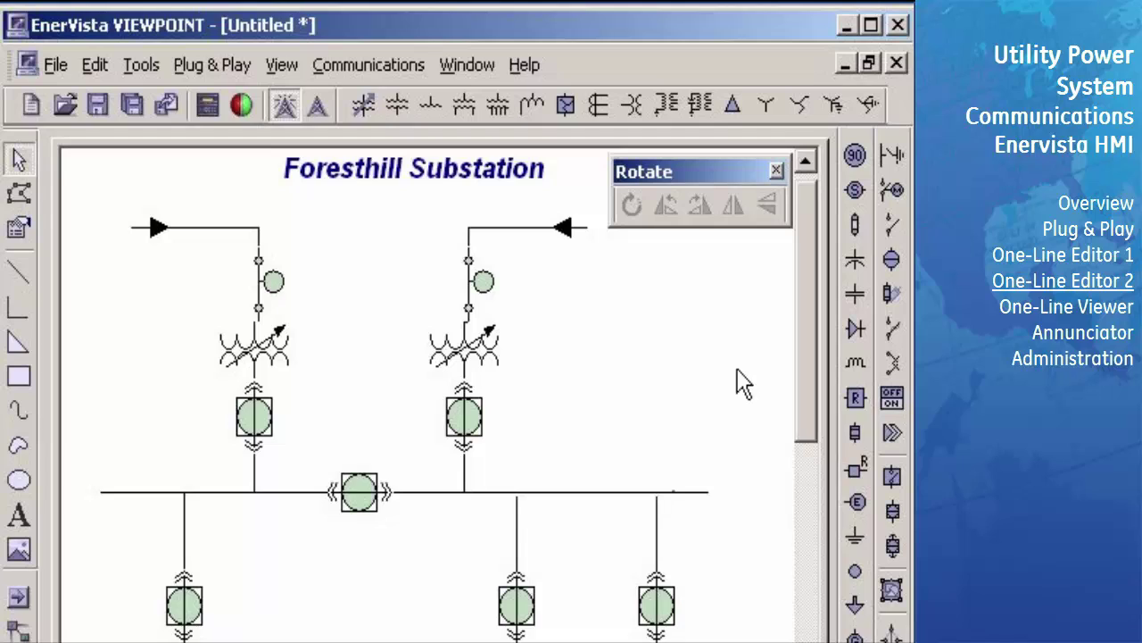
Show the gauge tools and place a parameter label to the left of the upper-left switch.
{"action": "left_click", "coordinate": [271, 67]}
{"action": "mouse_move", "coordinate": [303, 98]}
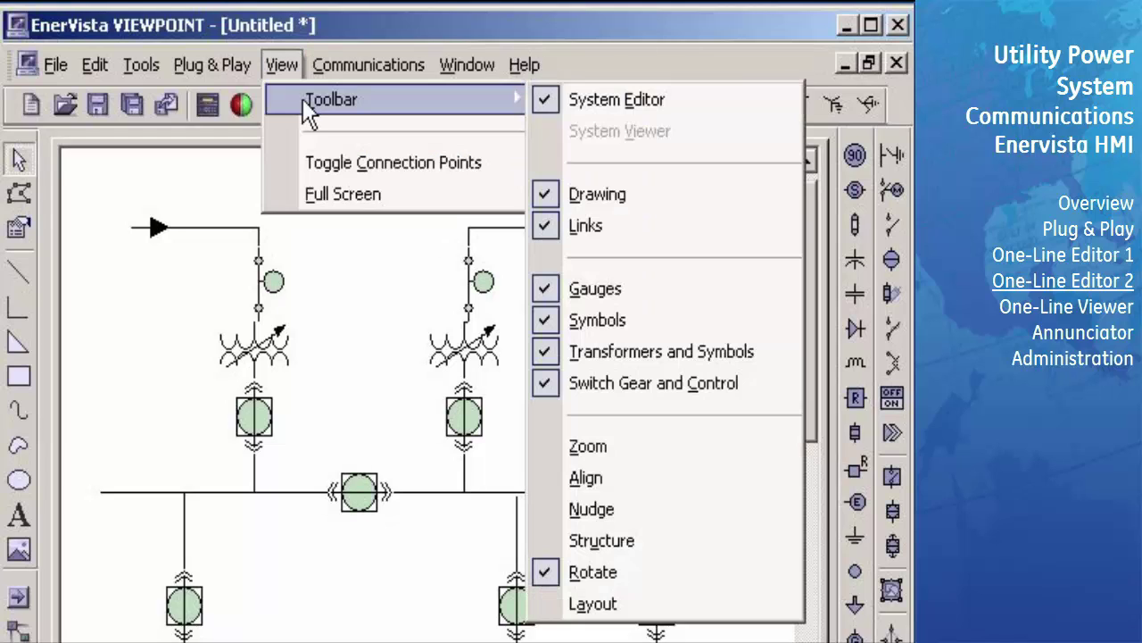
{"action": "left_click", "coordinate": [542, 287]}
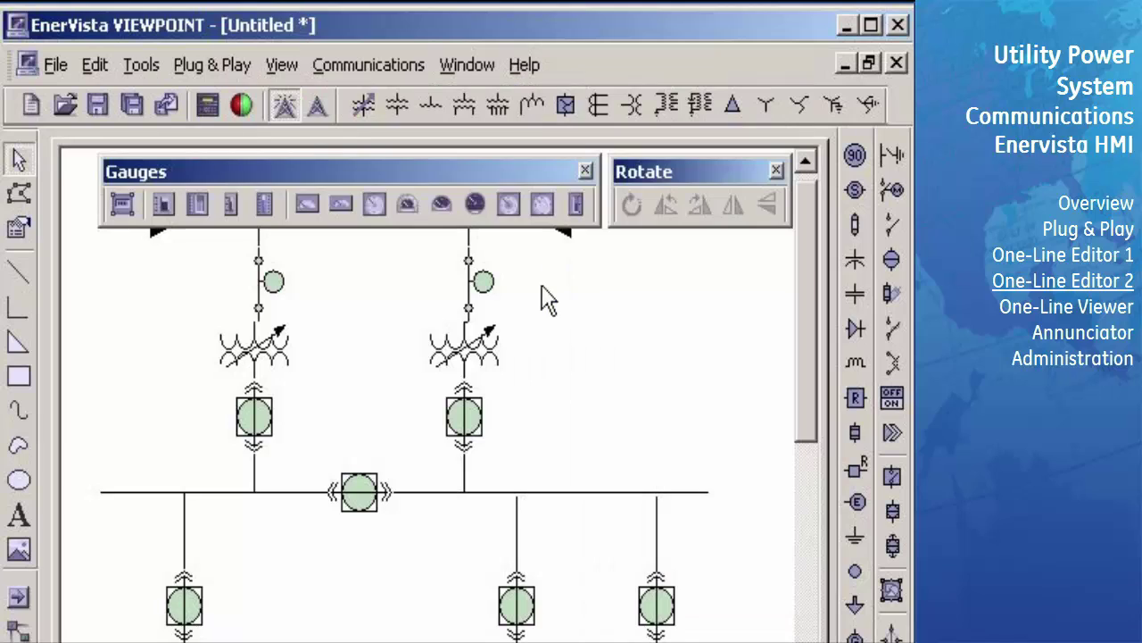
{"action": "left_click", "coordinate": [122, 202]}
{"action": "left_click", "coordinate": [107, 297]}
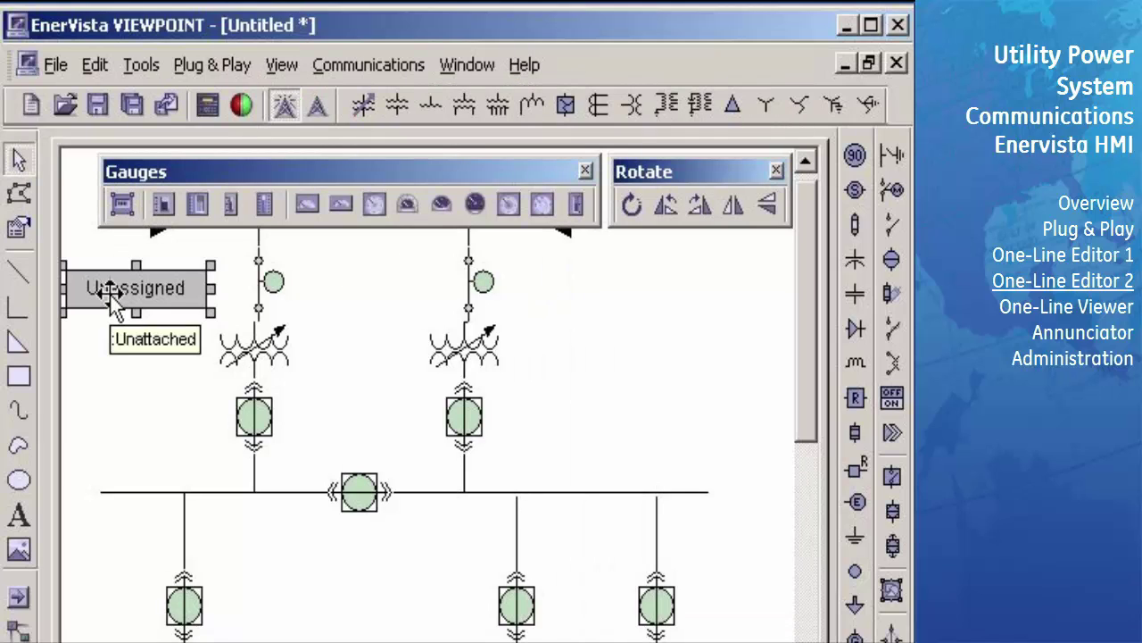
Make the outline, fill and background of the selected parameter labels transparent.
{"action": "right_click", "coordinate": [110, 295]}
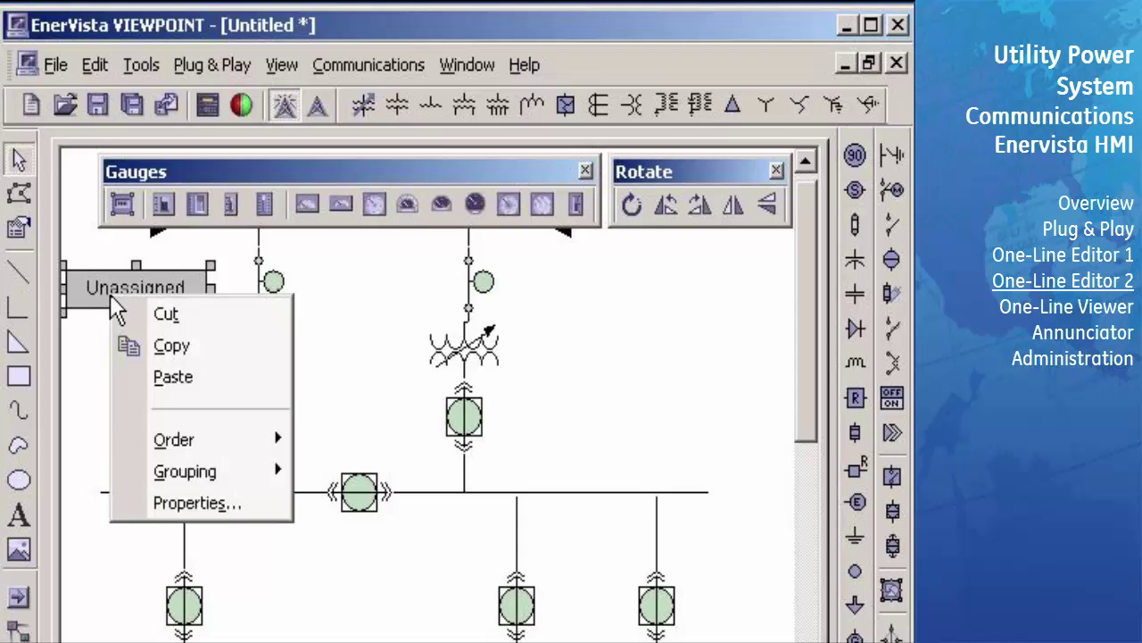
{"action": "left_click", "coordinate": [151, 494]}
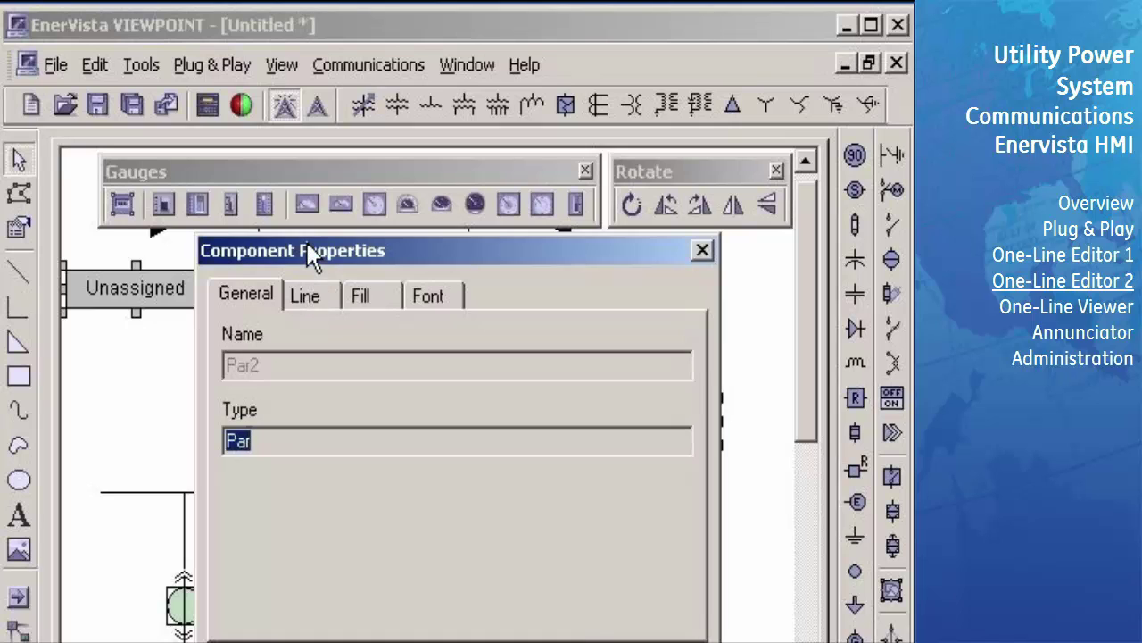
{"action": "left_click_drag", "start_coordinate": [308, 254], "coordinate": [268, 188]}
{"action": "left_click", "coordinate": [273, 227]}
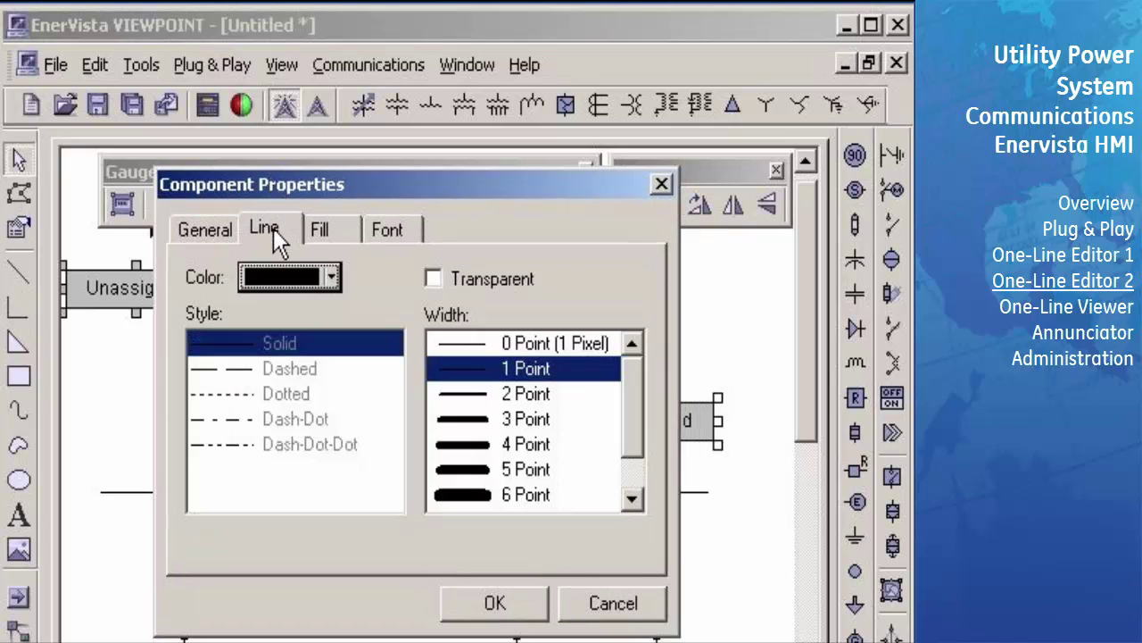
{"action": "left_click", "coordinate": [433, 278]}
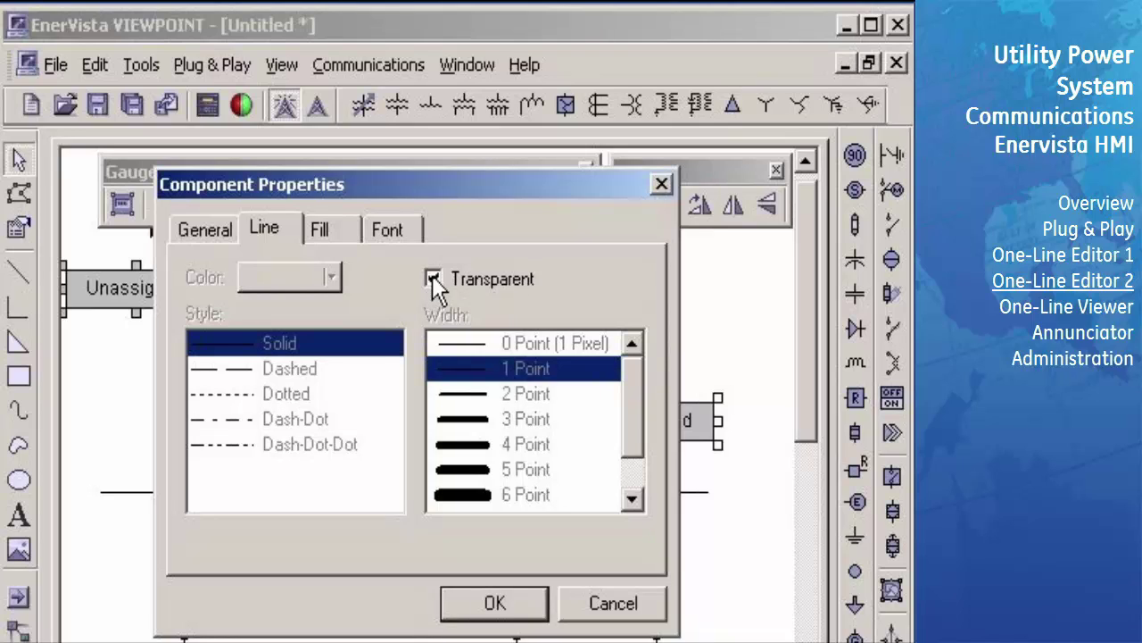
{"action": "left_click", "coordinate": [338, 229]}
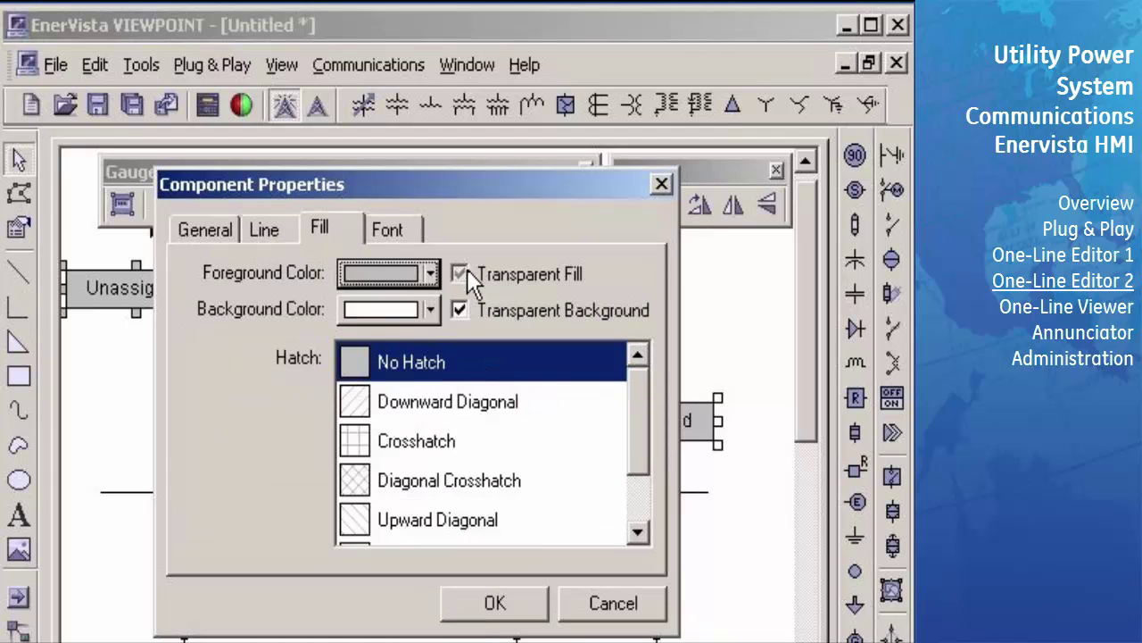
{"action": "left_click", "coordinate": [457, 310]}
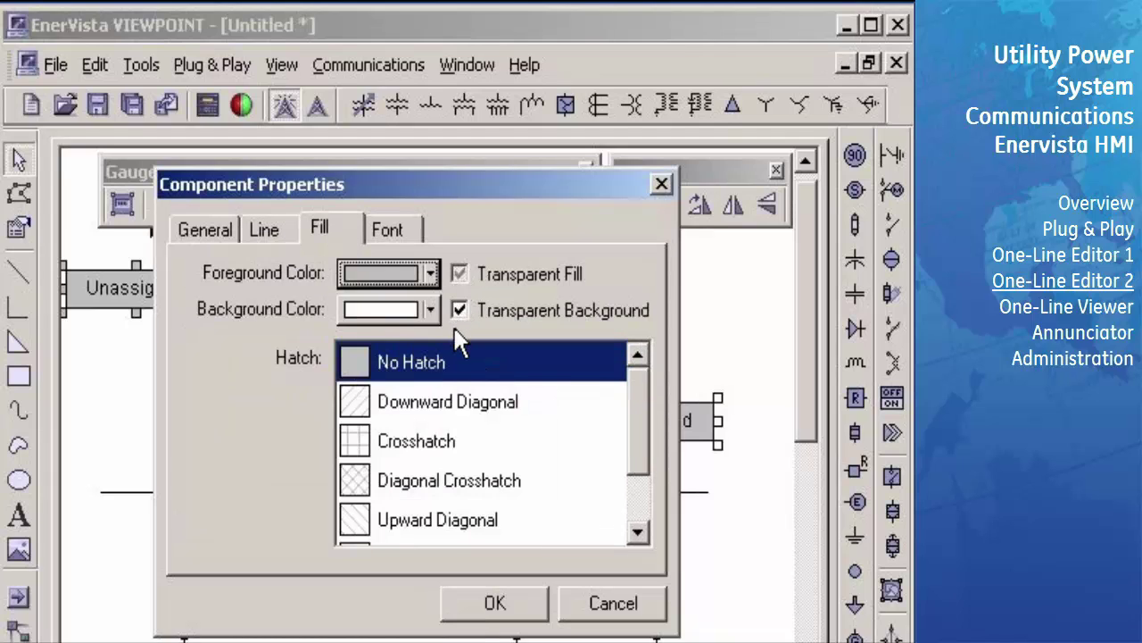
{"action": "left_click", "coordinate": [493, 605]}
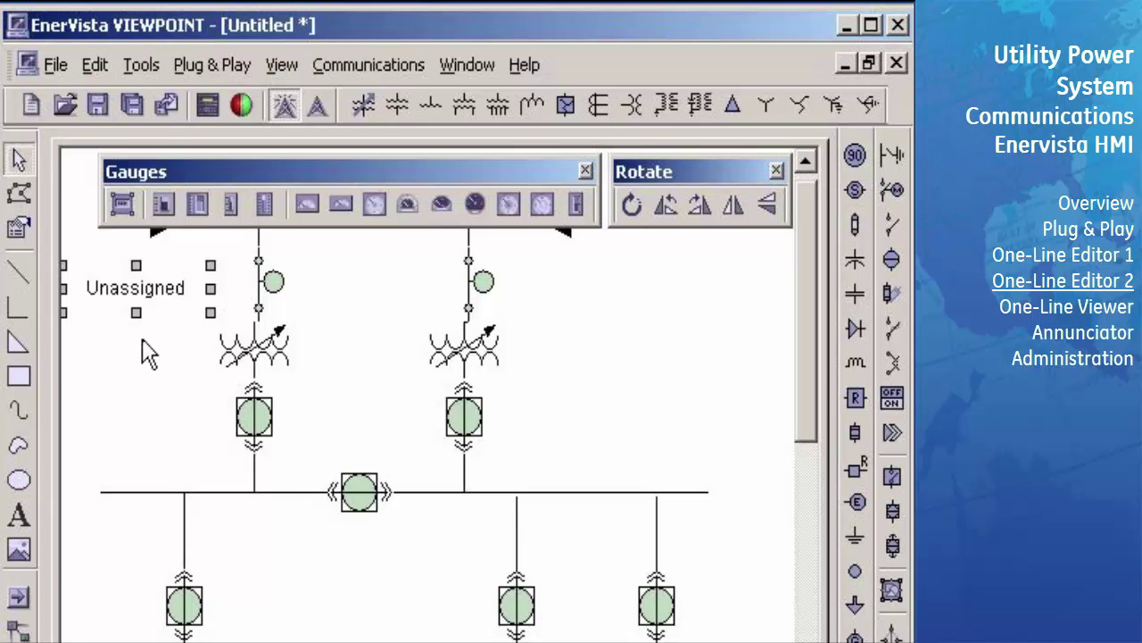
{"action": "left_click", "coordinate": [221, 389]}
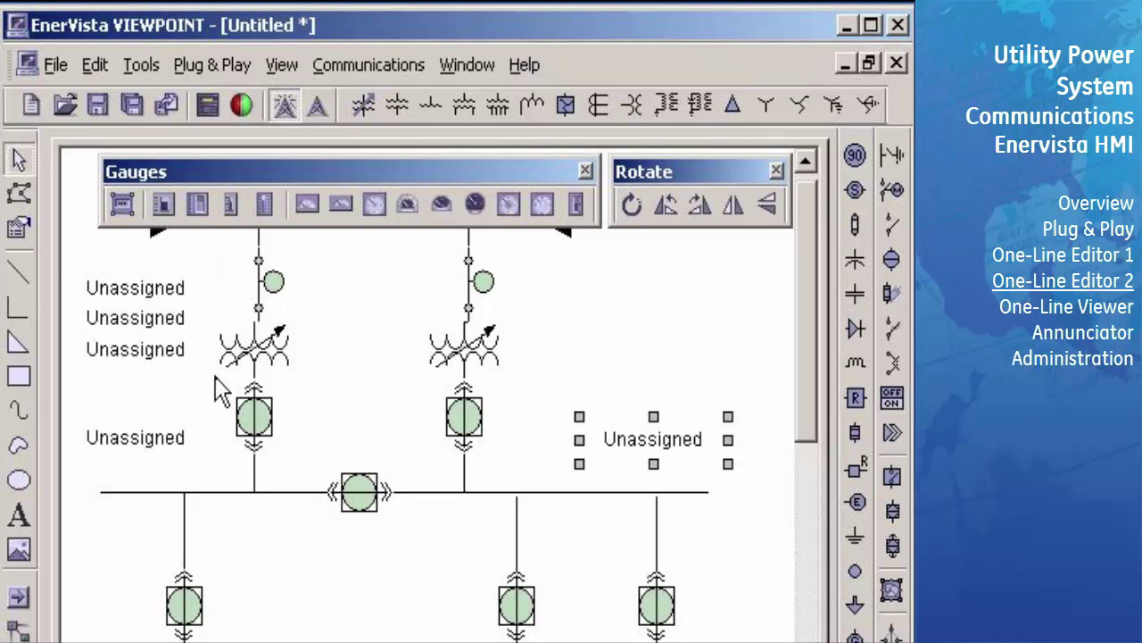
Place a vertical bar gauge above the unassigned label beside the upper-right incoming line, and hide the Gauges and Rotate tools.
{"action": "left_click", "coordinate": [197, 205]}
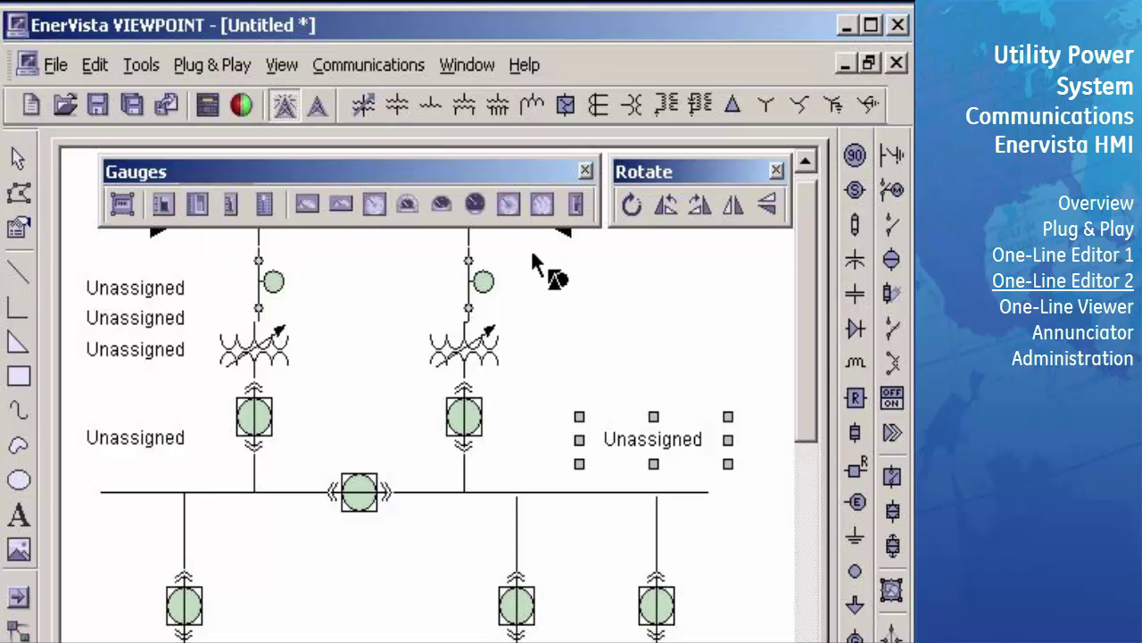
{"action": "left_click", "coordinate": [584, 244]}
{"action": "left_click_drag", "start_coordinate": [558, 268], "coordinate": [636, 323]}
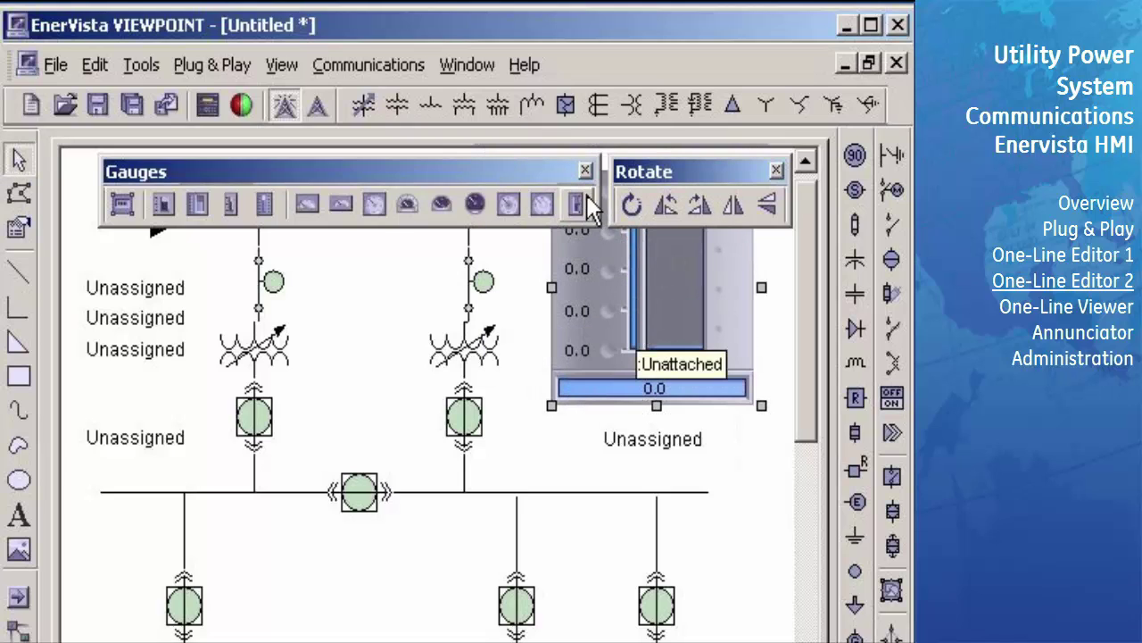
{"action": "left_click", "coordinate": [586, 168]}
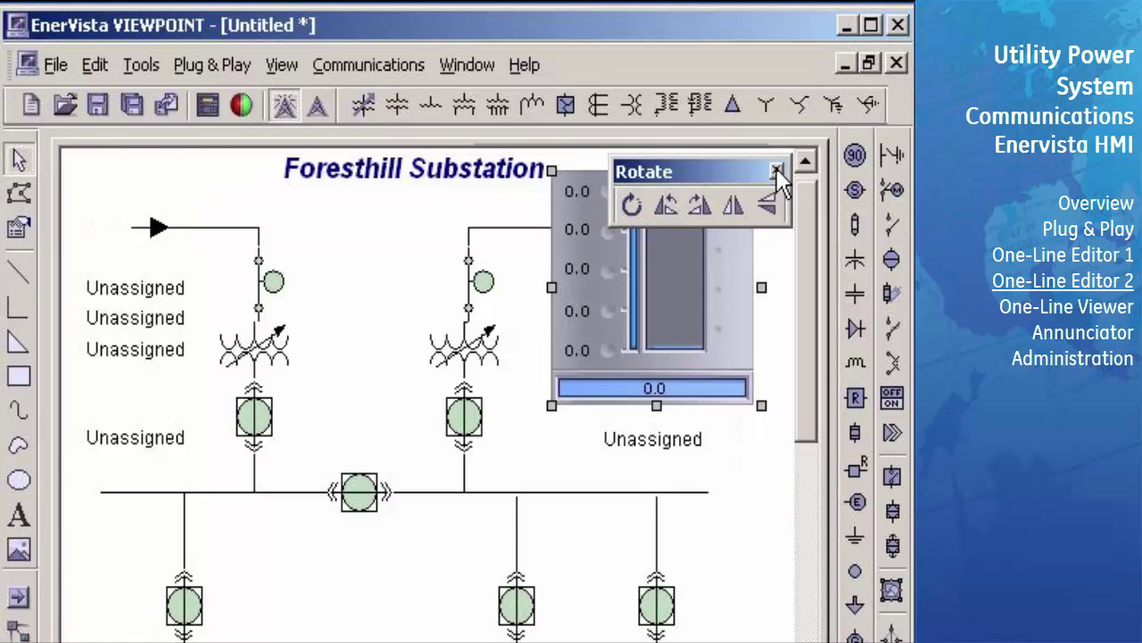
{"action": "left_click", "coordinate": [777, 168]}
Nudge the bar gauge right and slightly down until it clears the arrow on the upper-right incoming line.
{"action": "key", "text": "Right"}
{"action": "key", "text": "Right"}
{"action": "key", "text": "Right"}
{"action": "key", "text": "Right"}
{"action": "key", "text": "Right"}
{"action": "key", "text": "Right"}
{"action": "key", "text": "Right"}
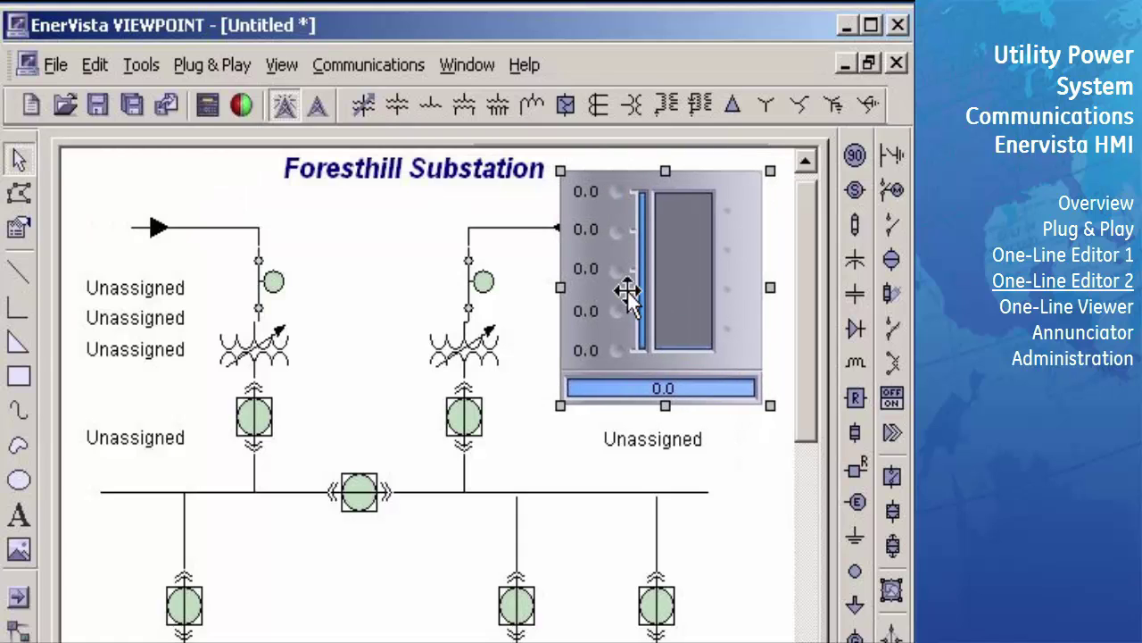
{"action": "key", "text": "Right"}
{"action": "key", "text": "Right"}
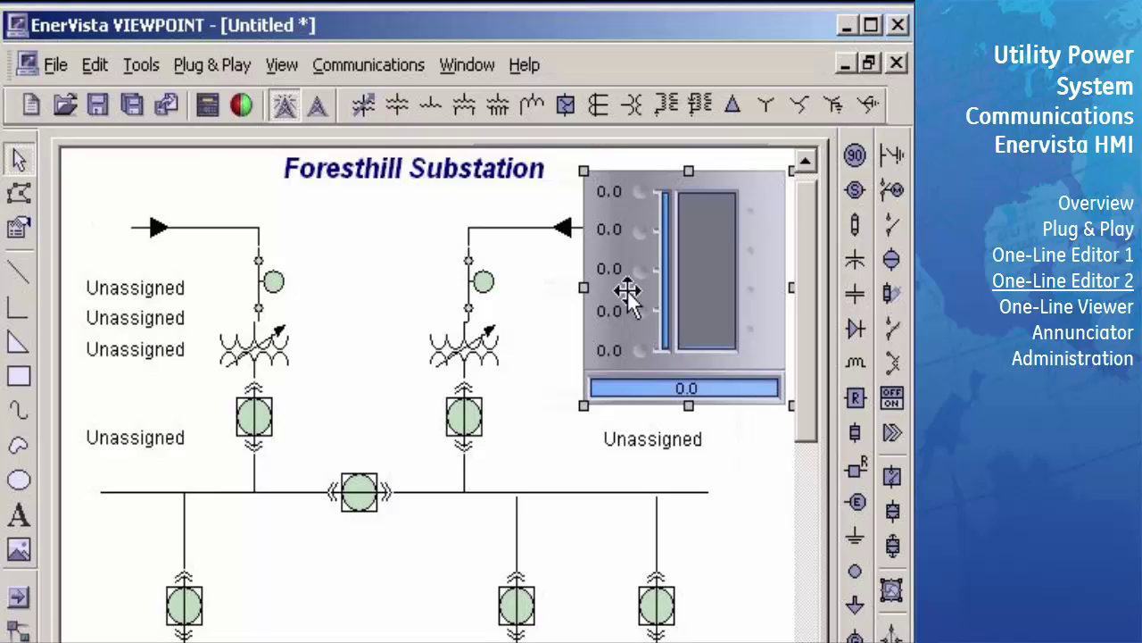
{"action": "key", "text": "Right"}
{"action": "key", "text": "Right"}
{"action": "key", "text": "Down"}
{"action": "key", "text": "Down"}
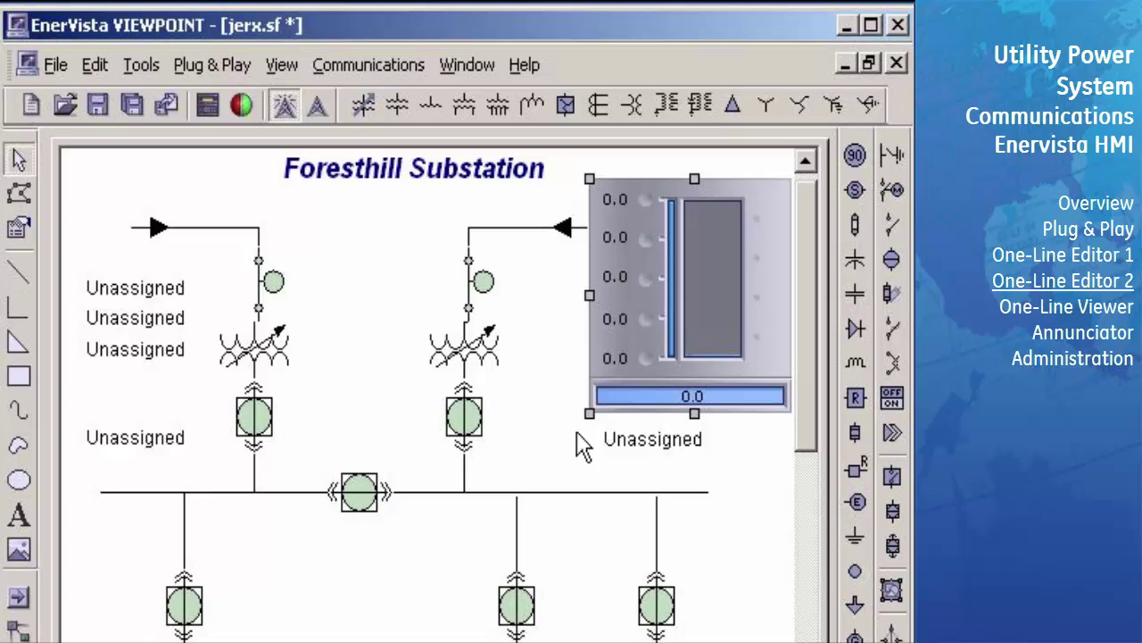
Attach the bar gauge to the Foresthill device with the parameter Three Phase Power Factor (SRC 1).
{"action": "right_click", "coordinate": [642, 337]}
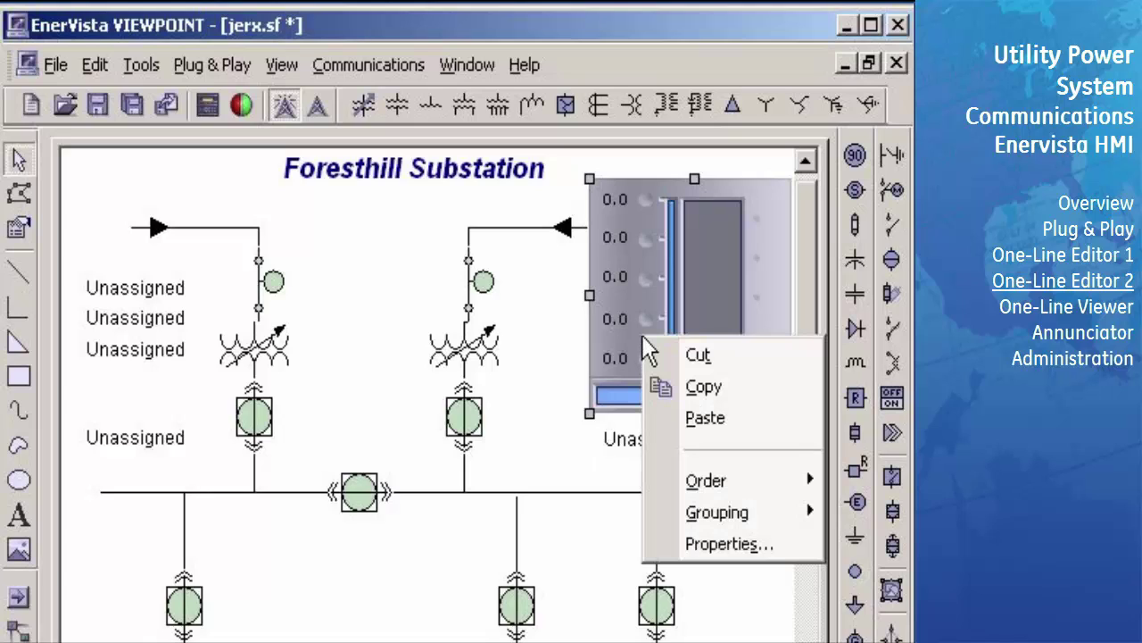
{"action": "left_click", "coordinate": [699, 561]}
{"action": "left_click_drag", "start_coordinate": [432, 176], "coordinate": [435, 61]}
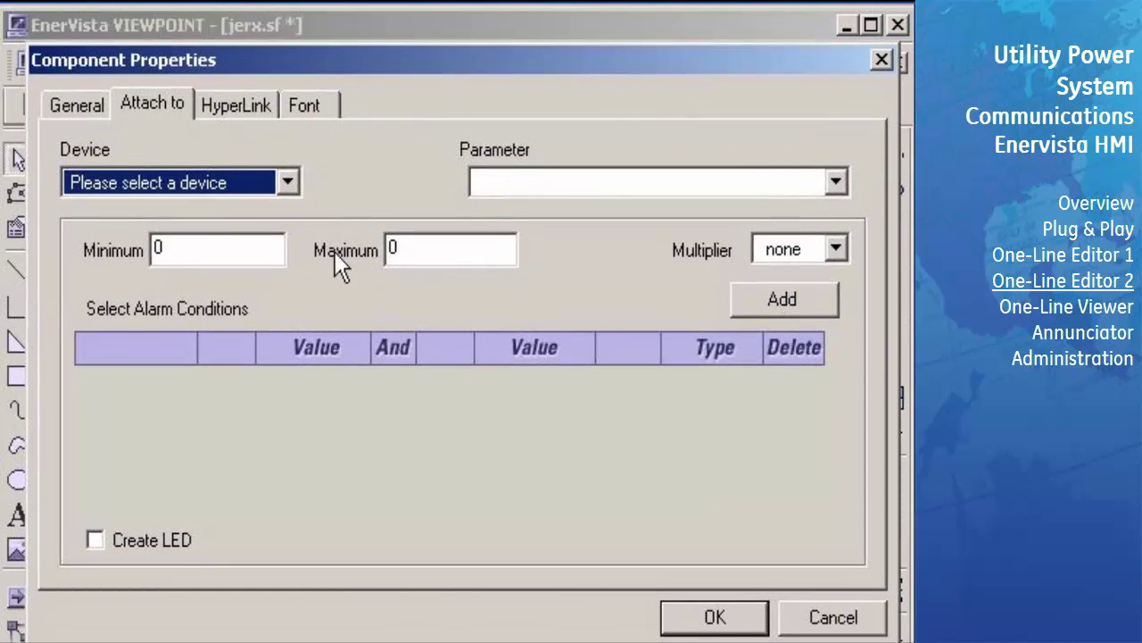
{"action": "left_click", "coordinate": [291, 184]}
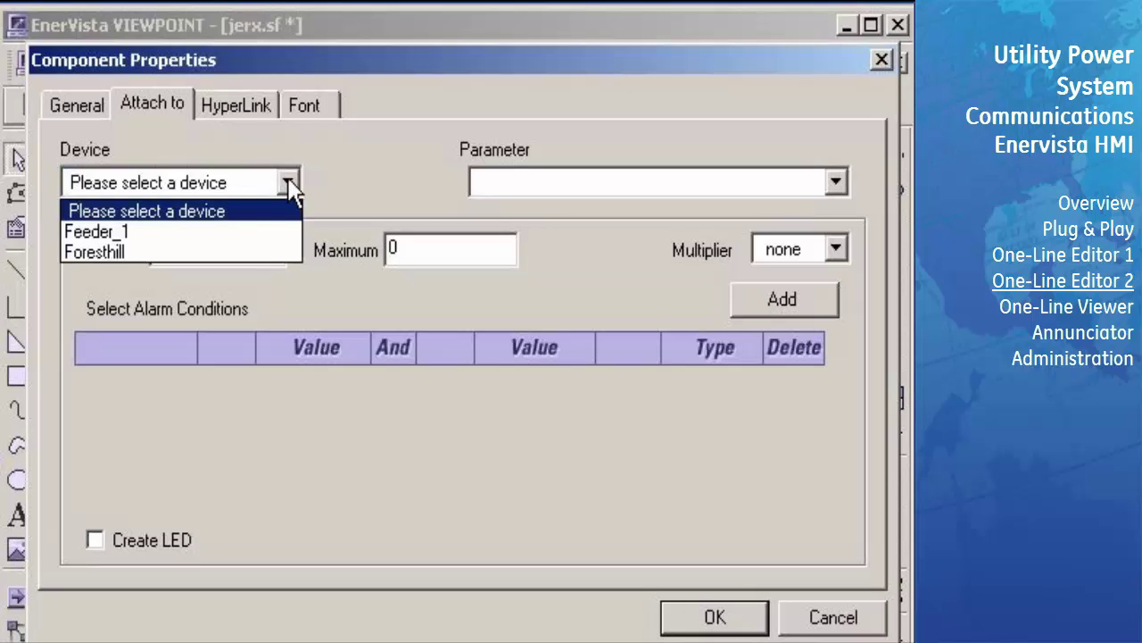
{"action": "left_click", "coordinate": [228, 253]}
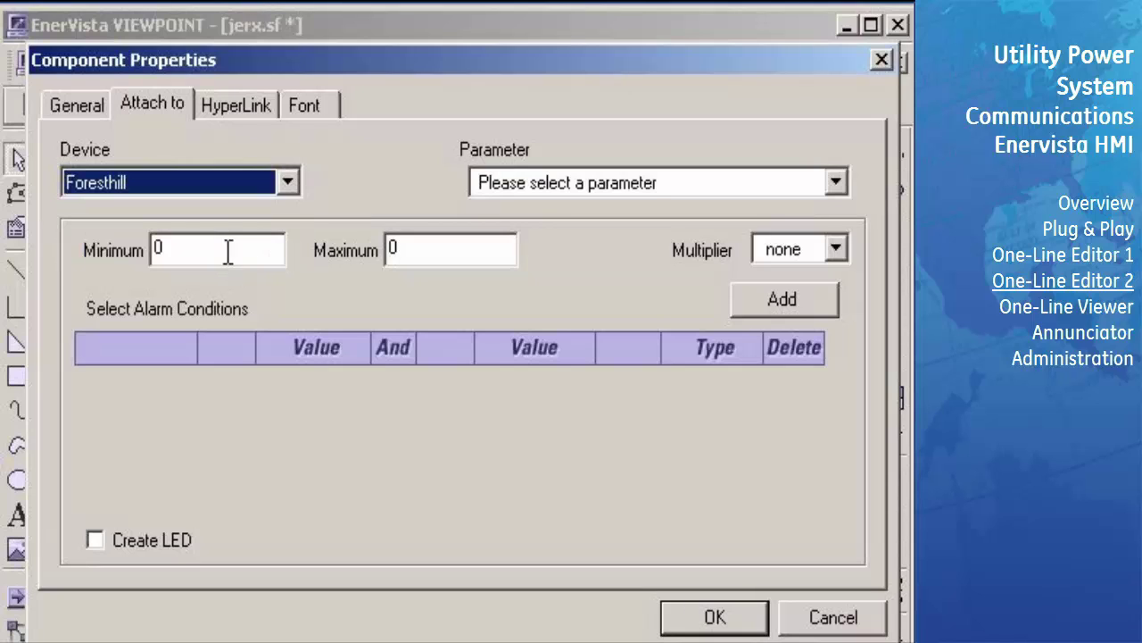
{"action": "left_click", "coordinate": [836, 182]}
{"action": "key", "text": "t"}
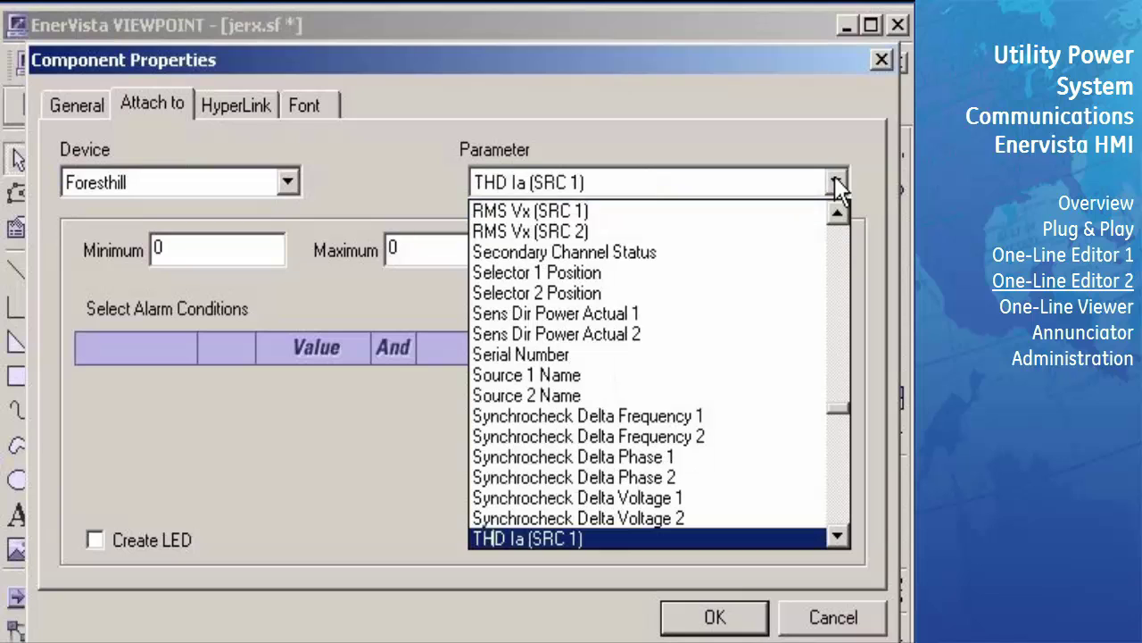
{"action": "key", "text": "Down"}
{"action": "key", "text": "Down"}
{"action": "key", "text": "Down"}
{"action": "key", "text": "Down"}
{"action": "key", "text": "Down"}
{"action": "key", "text": "Down"}
{"action": "key", "text": "Down"}
{"action": "key", "text": "Down"}
{"action": "key", "text": "Down"}
{"action": "key", "text": "Down"}
{"action": "key", "text": "Down"}
{"action": "key", "text": "Down"}
{"action": "key", "text": "Down"}
{"action": "key", "text": "Down"}
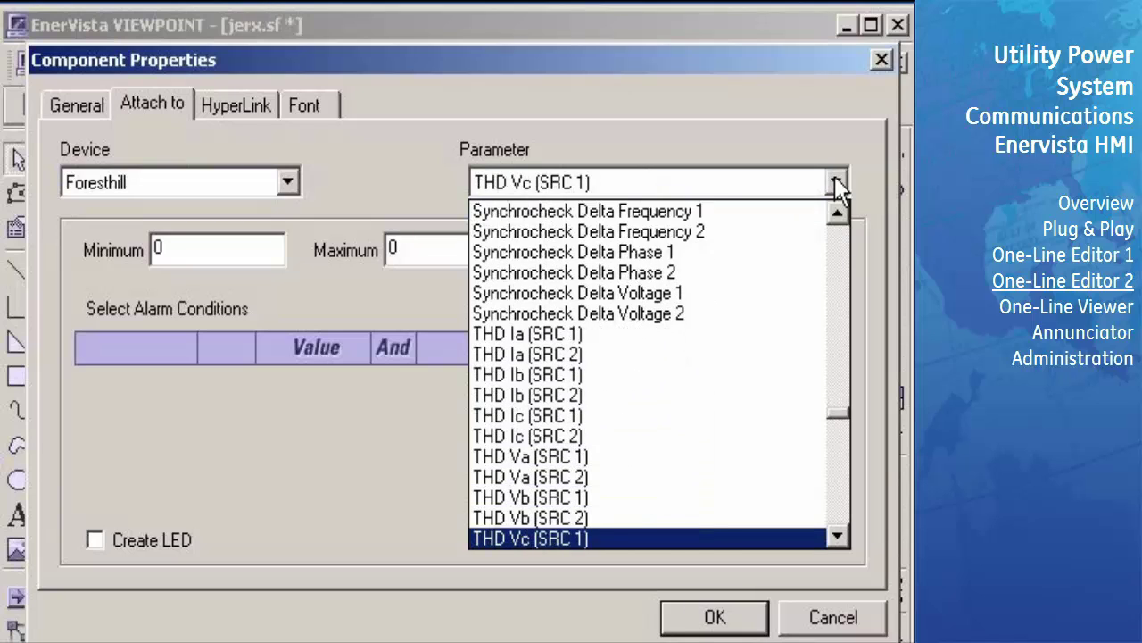
{"action": "key", "text": "Return"}
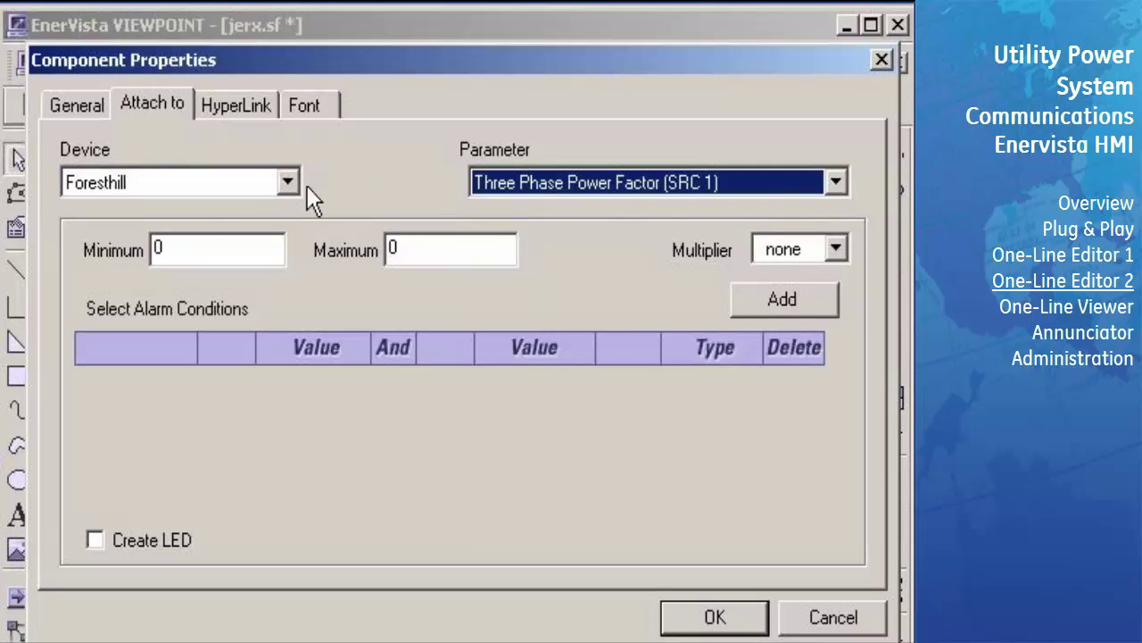
Set the bar gauge's maximum to 1.2 and apply its properties.
{"action": "left_click_drag", "start_coordinate": [415, 248], "coordinate": [382, 248]}
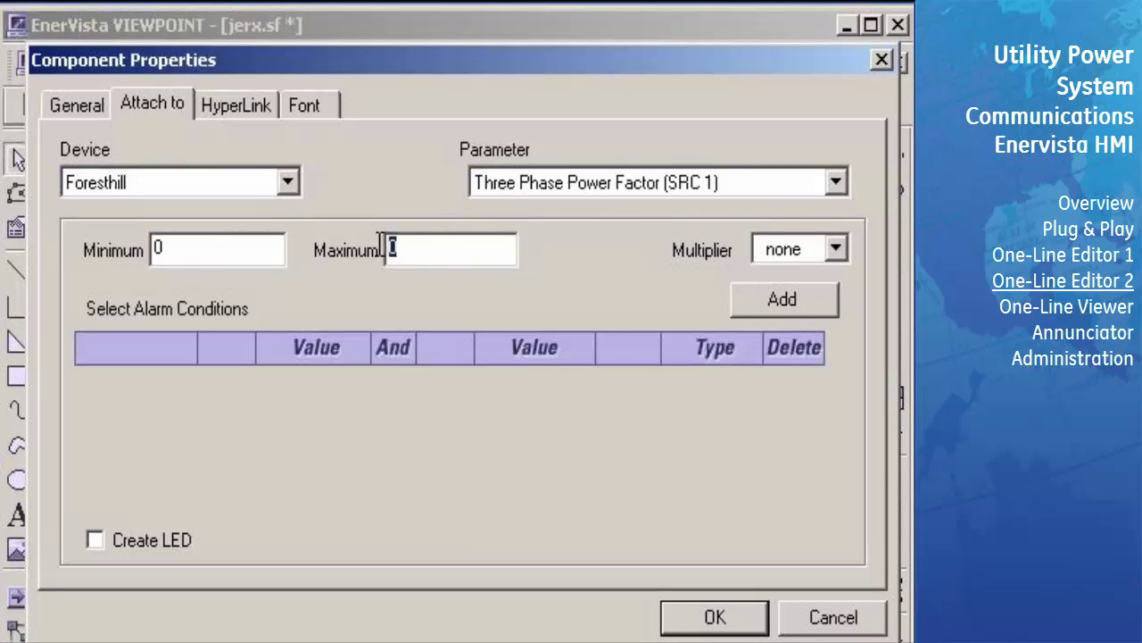
{"action": "type", "text": "1.2"}
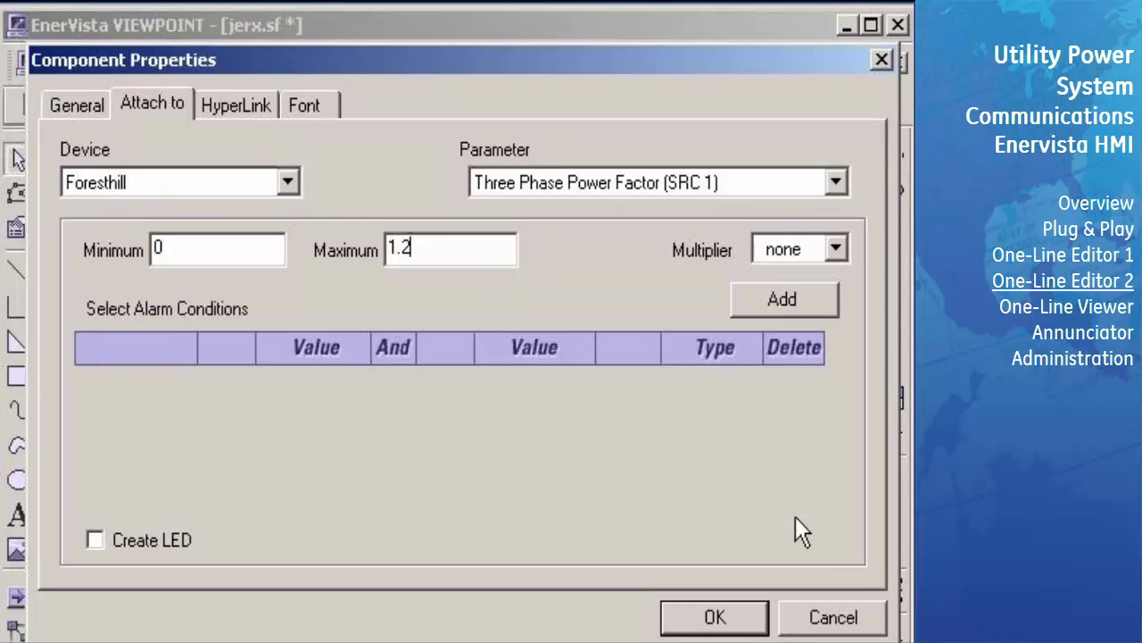
{"action": "left_click", "coordinate": [714, 618]}
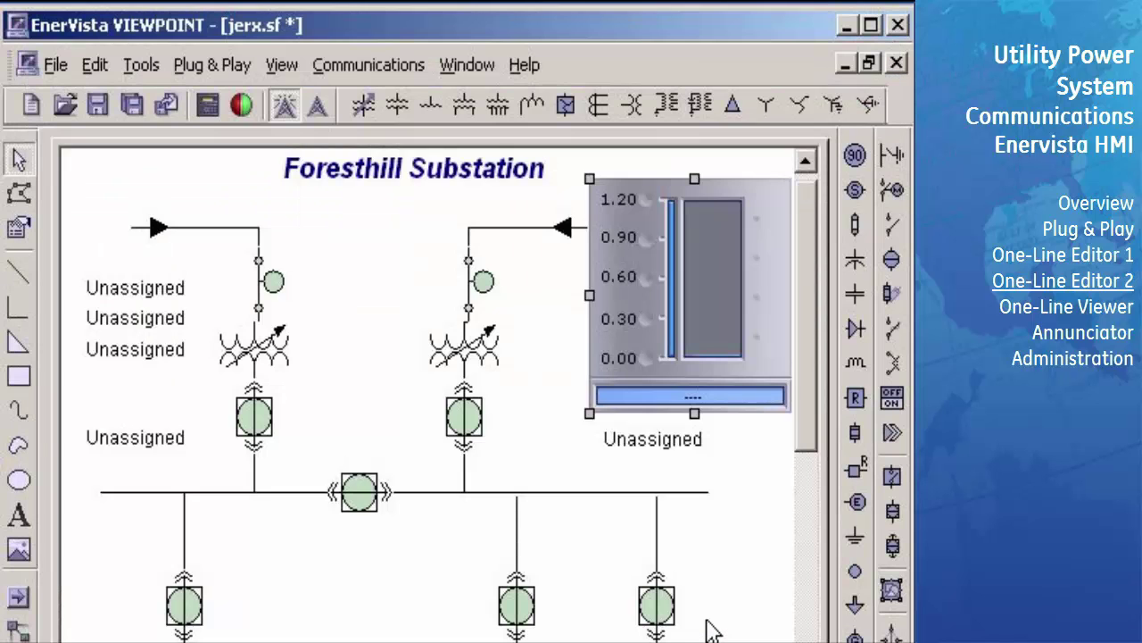
Attach the label beneath the bar gauge to the Foresthill device with the parameter RMS Ia (SRC 1).
{"action": "right_click", "coordinate": [687, 440]}
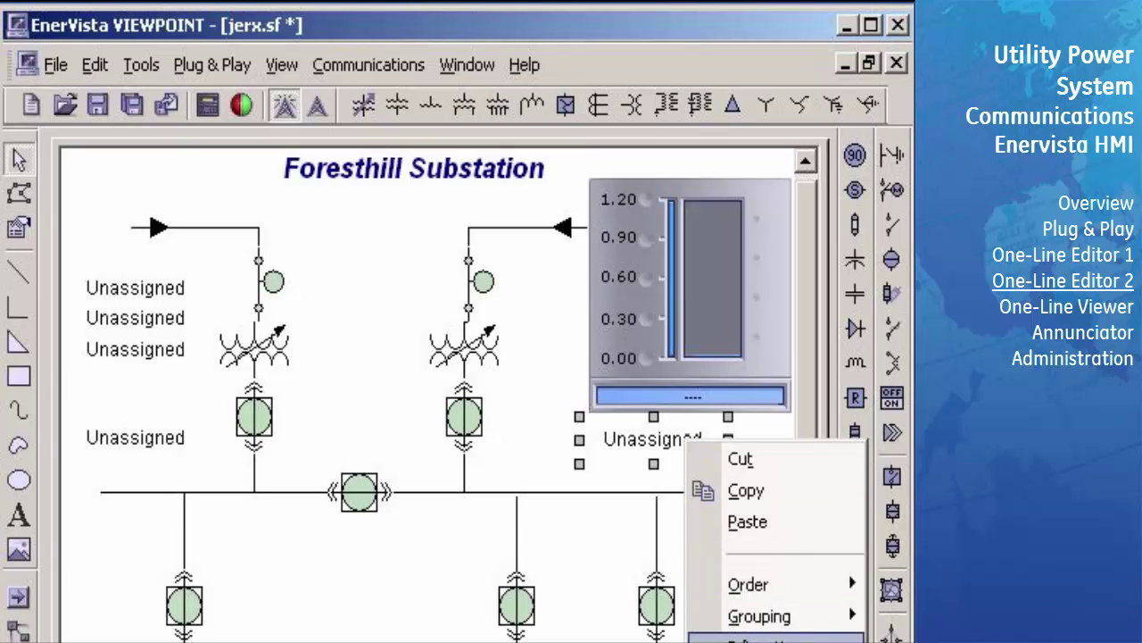
{"action": "left_click", "coordinate": [744, 637]}
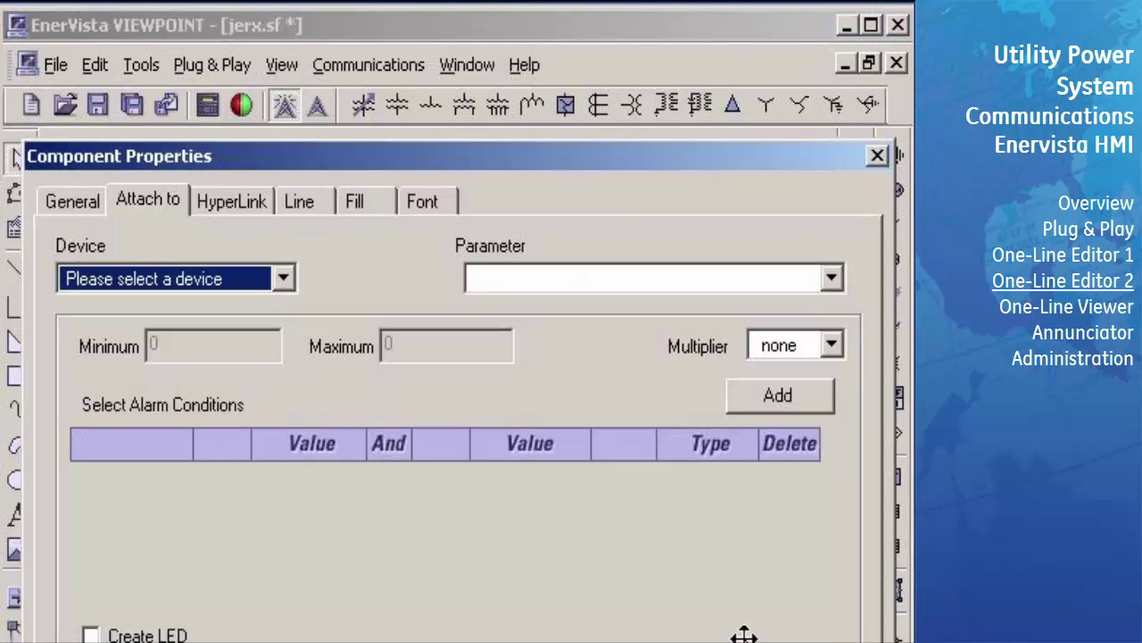
{"action": "left_click_drag", "start_coordinate": [446, 163], "coordinate": [449, 65]}
{"action": "left_click", "coordinate": [285, 186]}
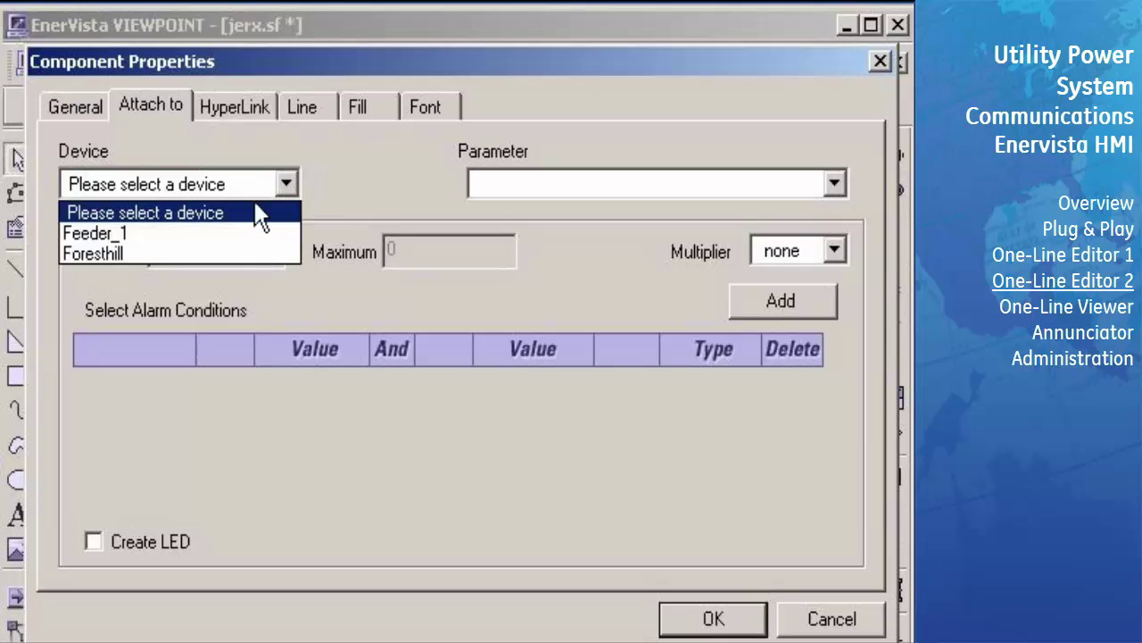
{"action": "left_click", "coordinate": [234, 256]}
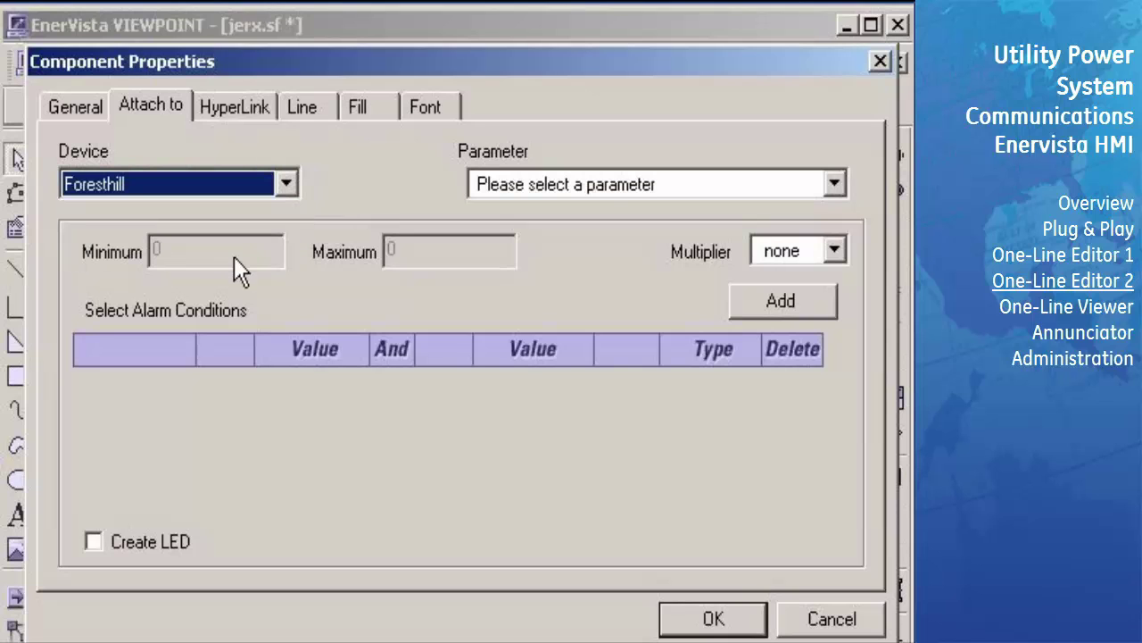
{"action": "left_click", "coordinate": [833, 185]}
{"action": "type", "text": "rms"}
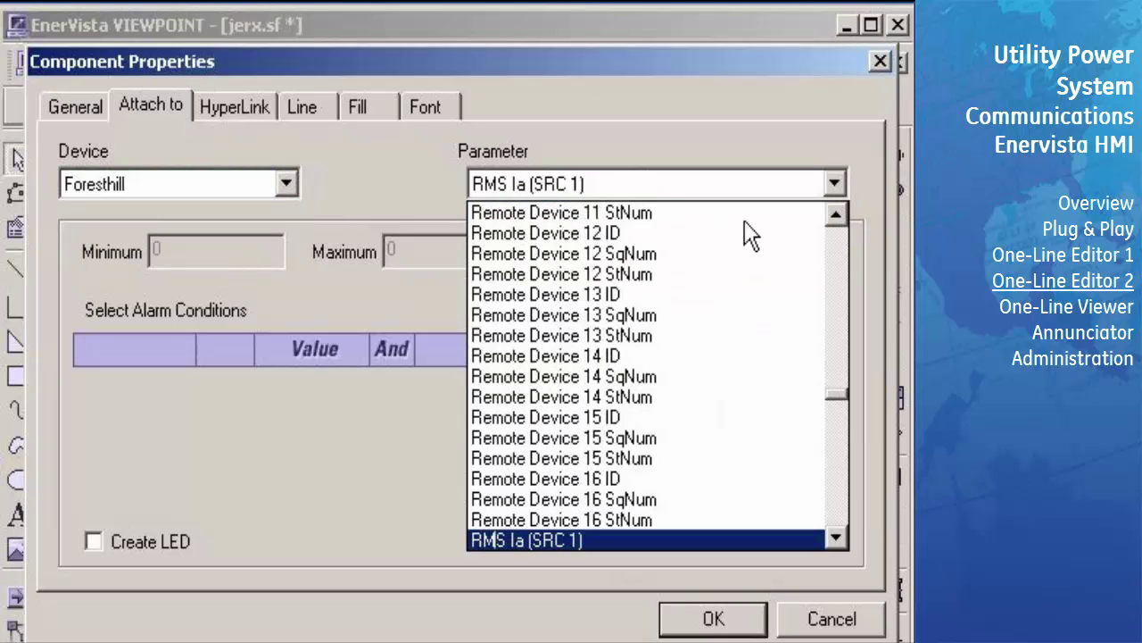
{"action": "key", "text": "Return"}
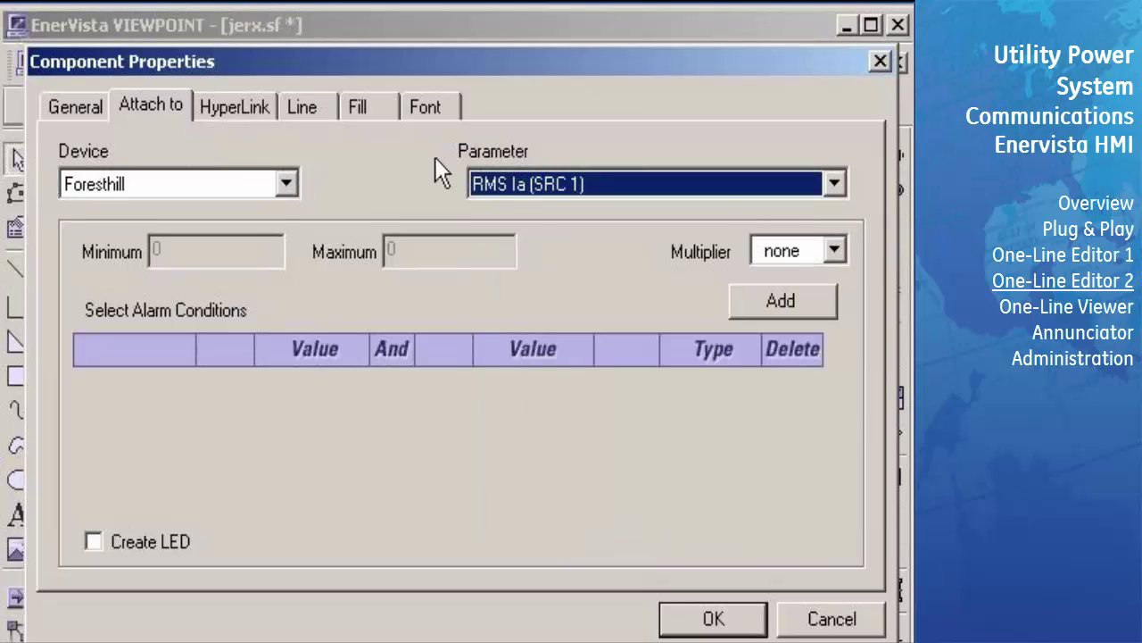
Set the font of the RMS Ia label beneath the bar gauge to size 14 in dark red and apply it.
{"action": "left_click", "coordinate": [426, 109]}
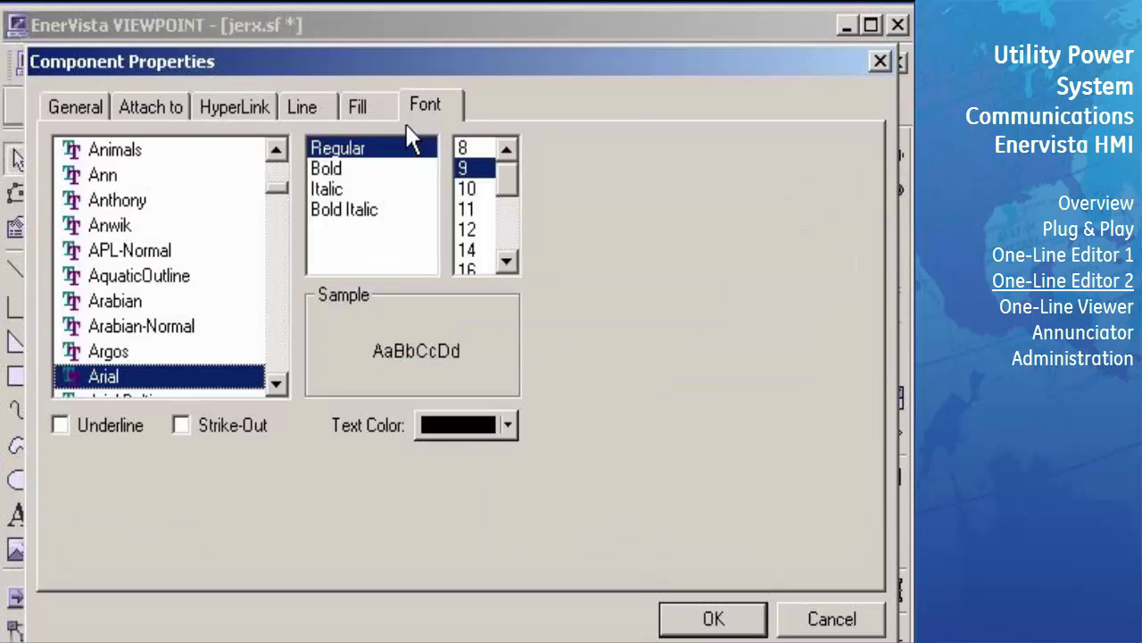
{"action": "left_click", "coordinate": [470, 250]}
{"action": "left_click", "coordinate": [514, 424]}
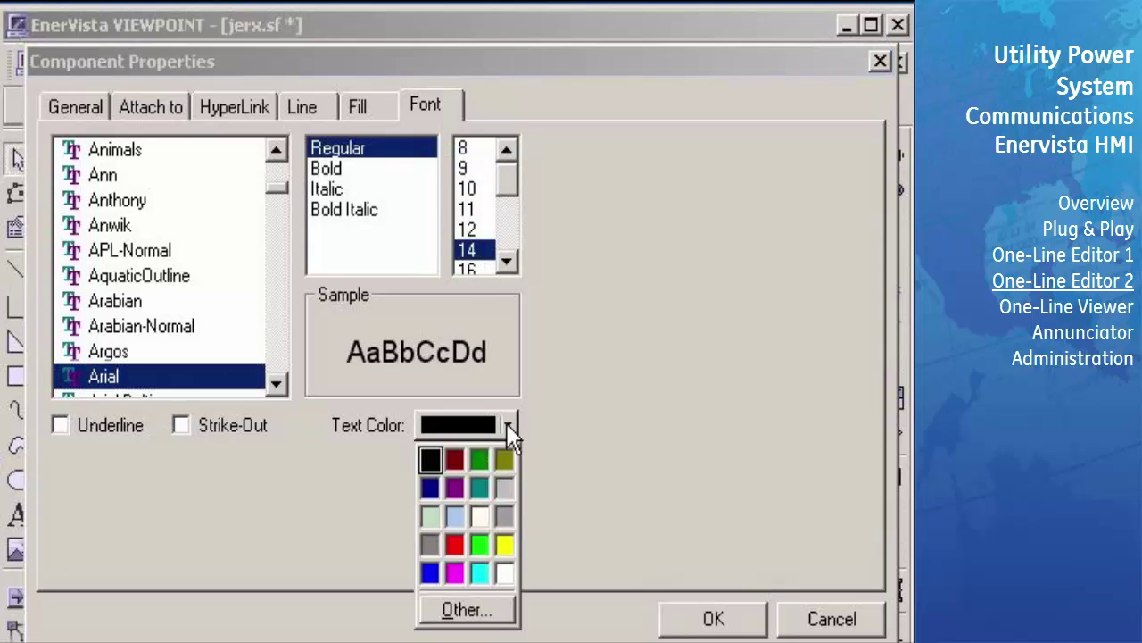
{"action": "left_click", "coordinate": [453, 459]}
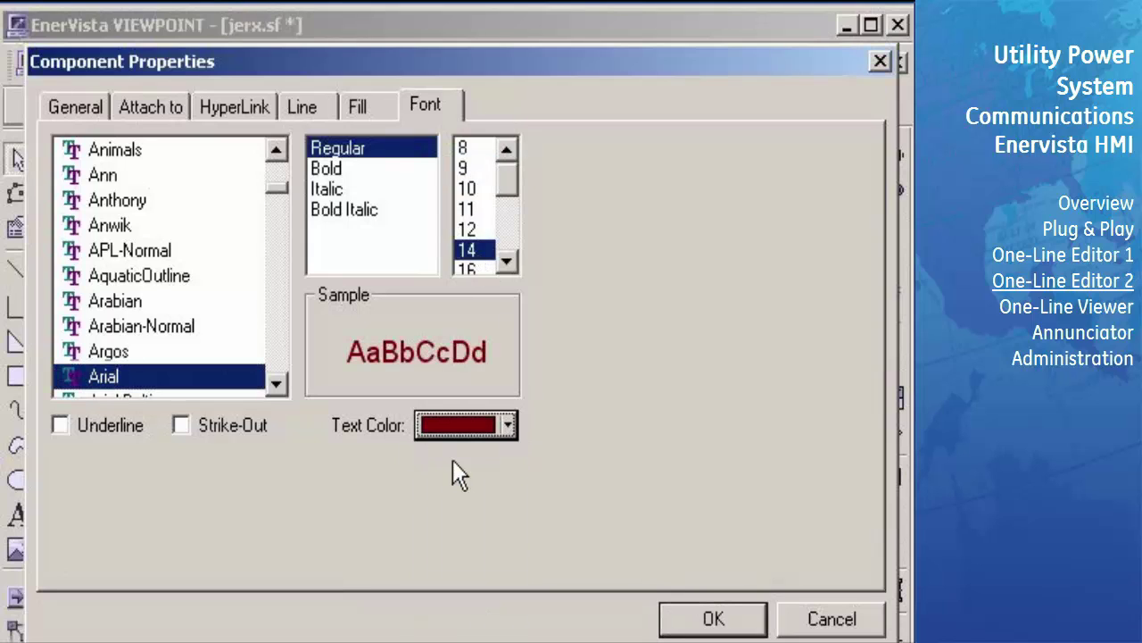
{"action": "left_click", "coordinate": [713, 619]}
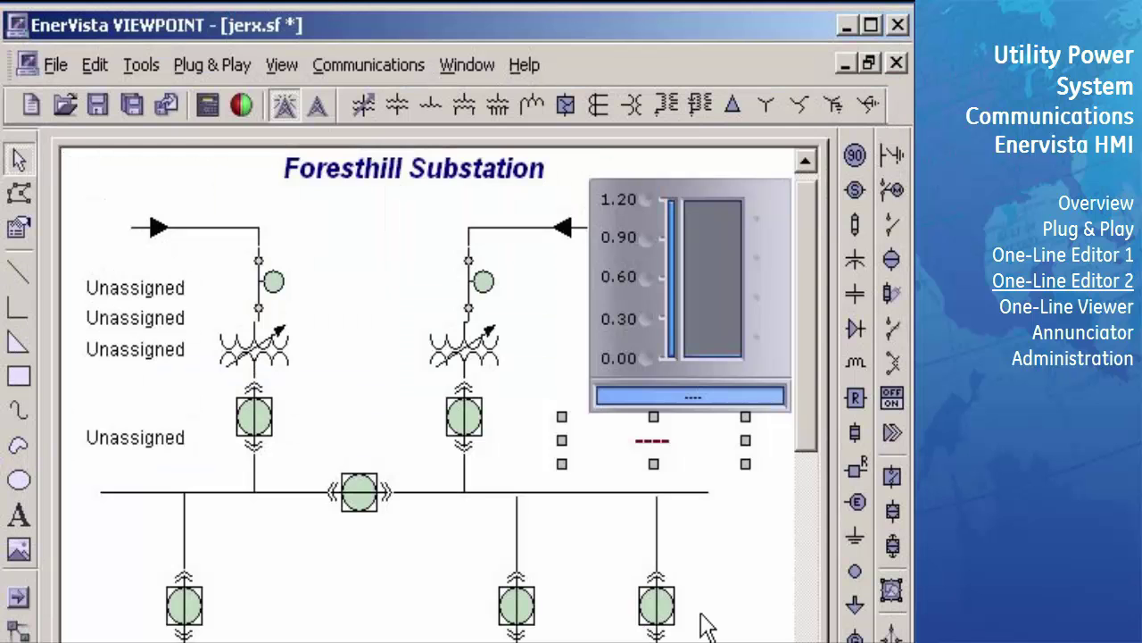
{"action": "left_click", "coordinate": [693, 554]}
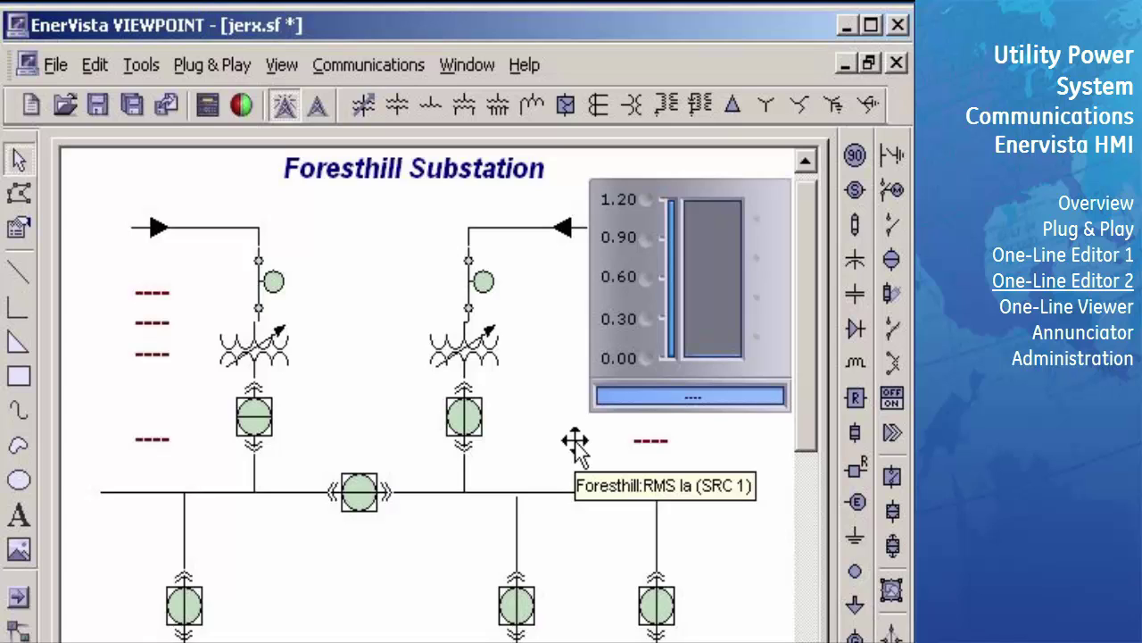
Set the left incoming breaker to automatic indication from the Foresthill device, category Virtual Outputs, output VO 1, and apply it.
{"action": "right_click", "coordinate": [257, 421]}
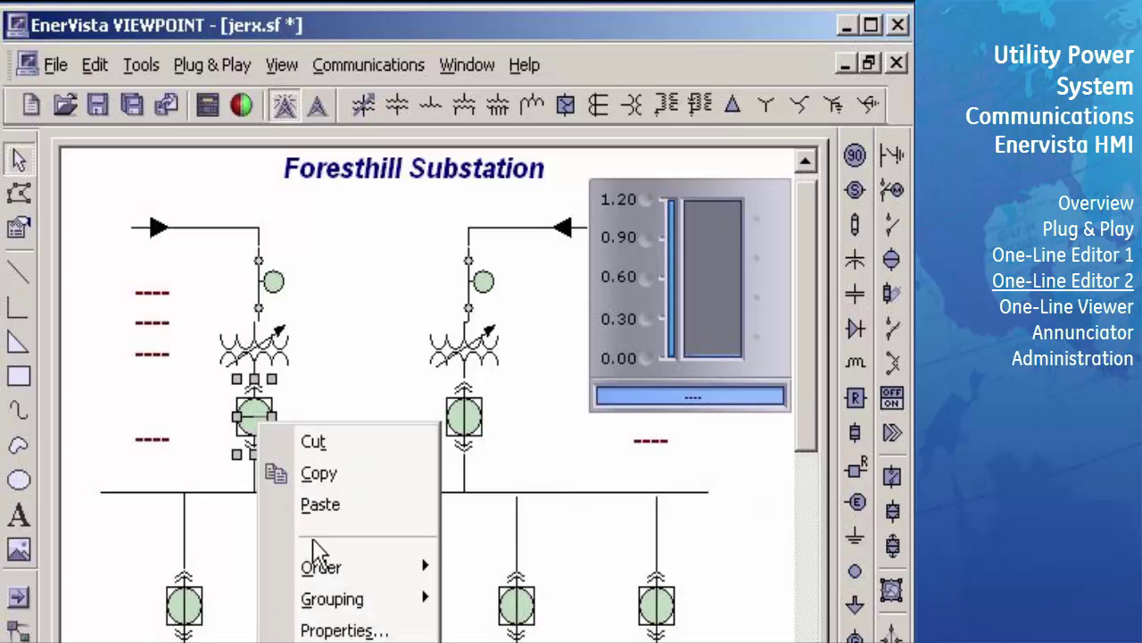
{"action": "left_click", "coordinate": [329, 632]}
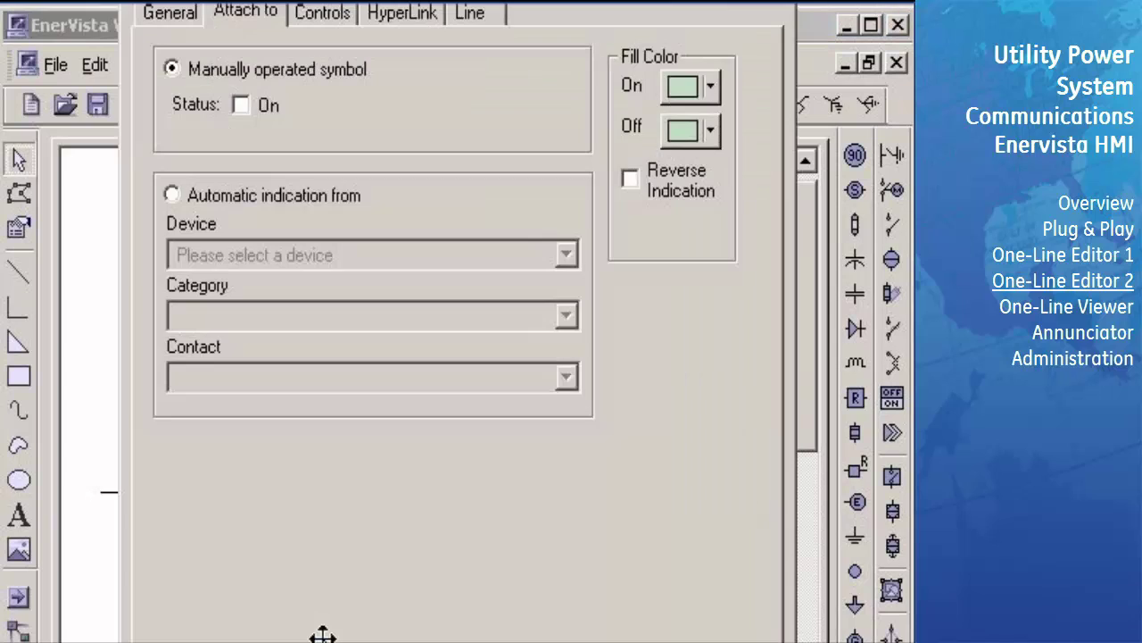
{"action": "left_click_drag", "start_coordinate": [417, 0], "coordinate": [413, 3]}
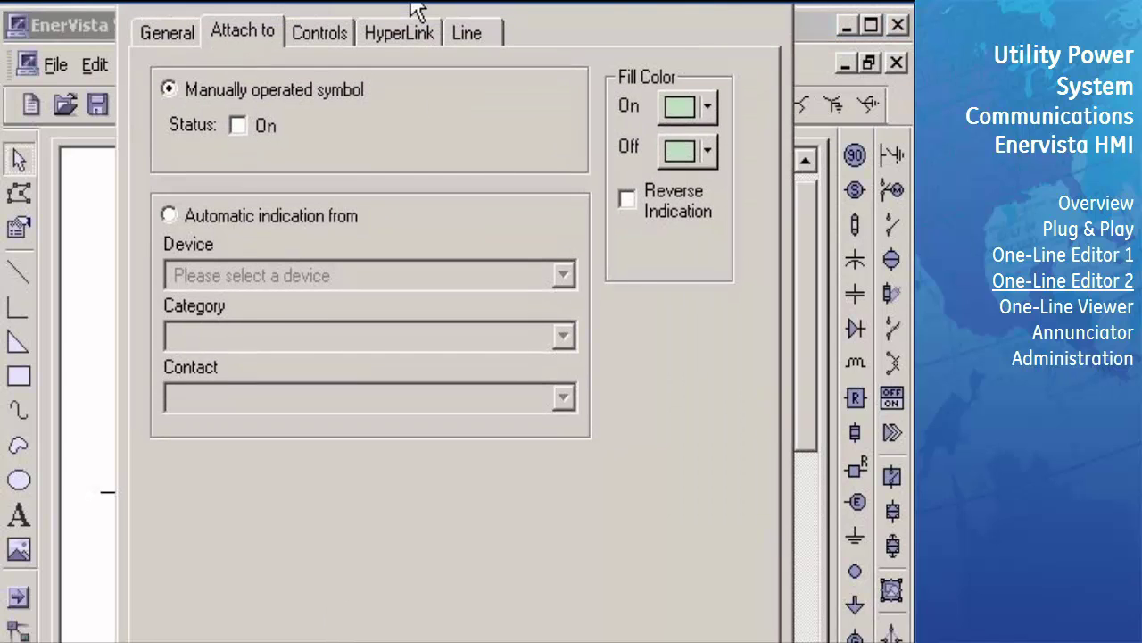
{"action": "left_click", "coordinate": [169, 216]}
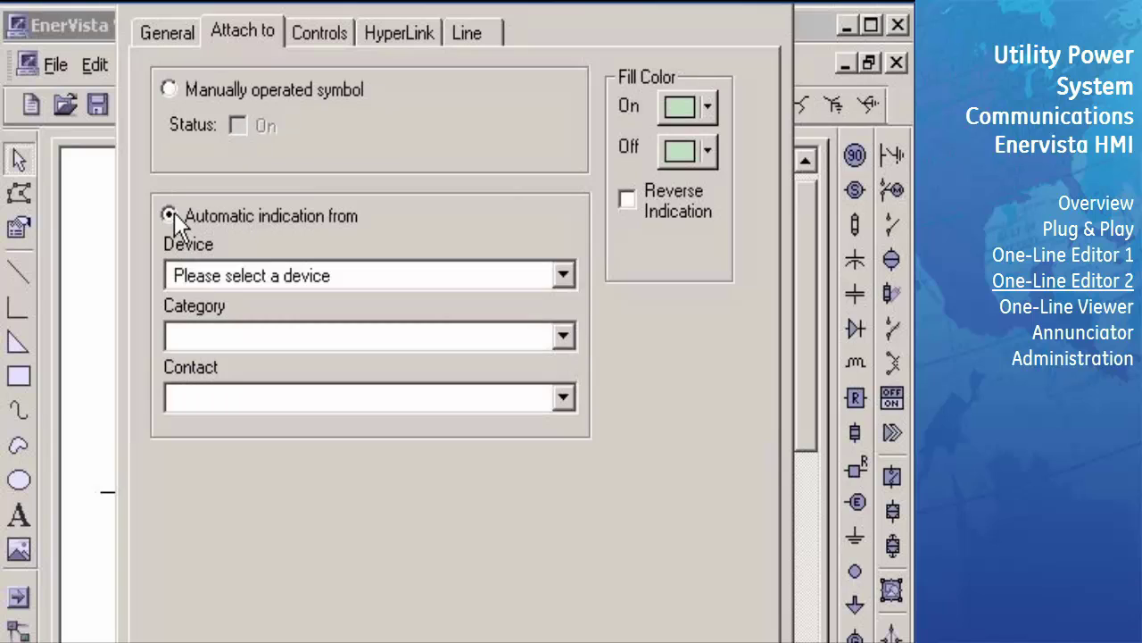
{"action": "left_click", "coordinate": [564, 276]}
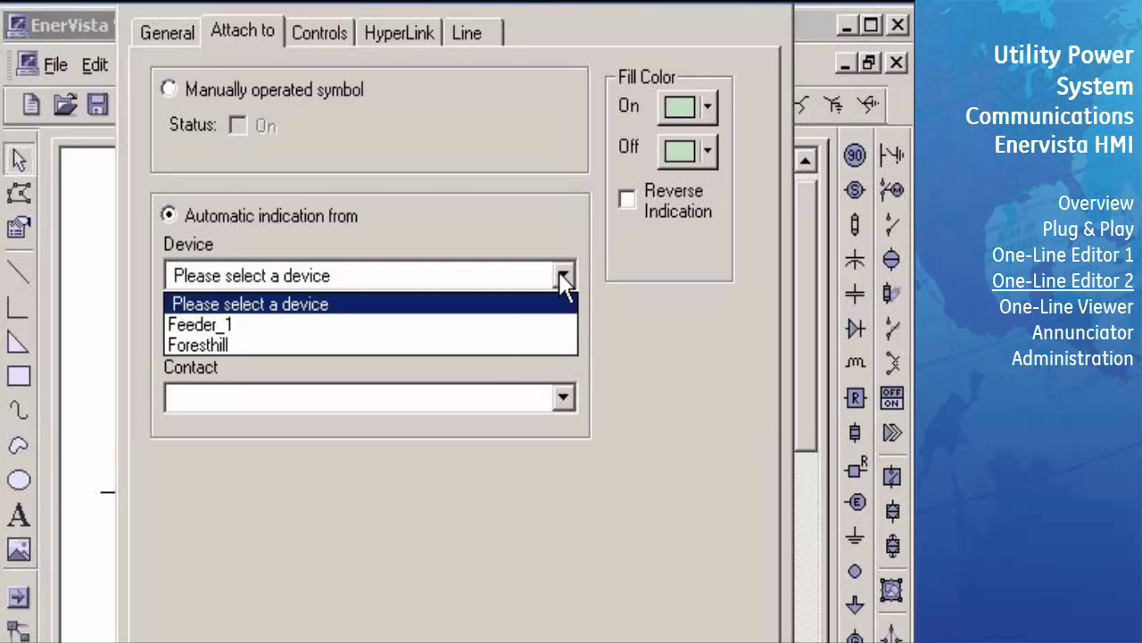
{"action": "left_click", "coordinate": [491, 345]}
{"action": "left_click", "coordinate": [565, 339]}
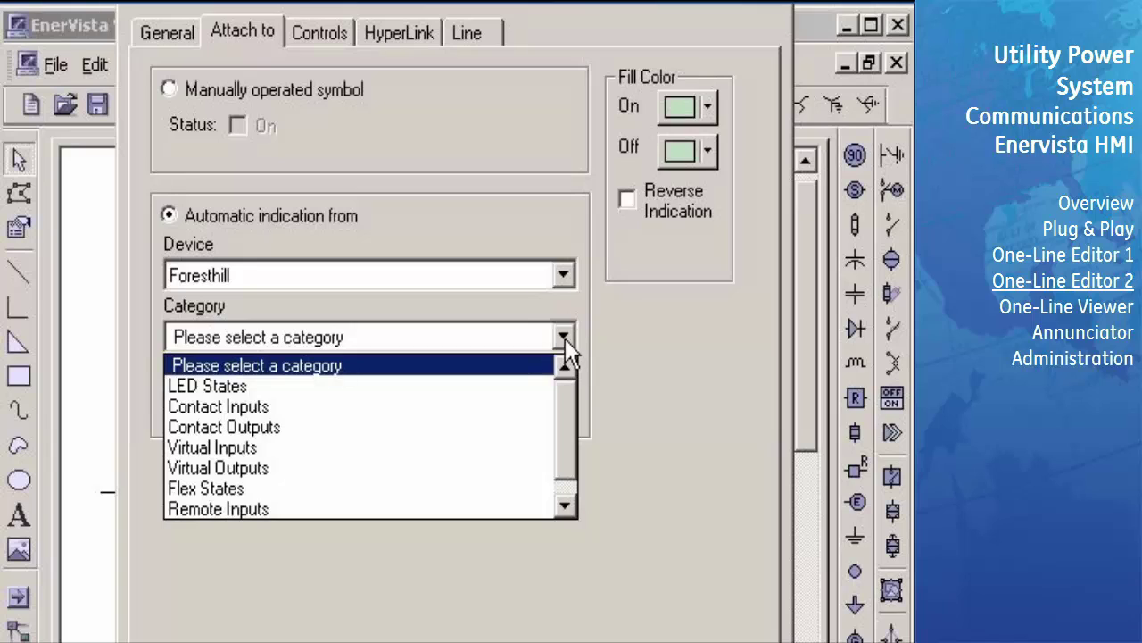
{"action": "left_click", "coordinate": [422, 475]}
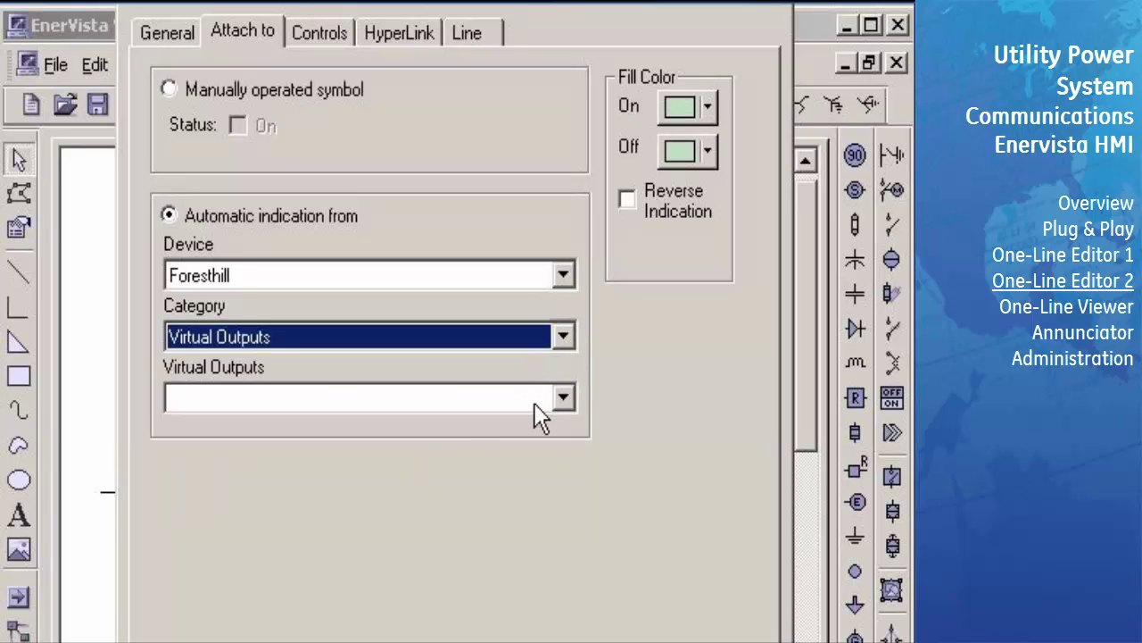
{"action": "left_click", "coordinate": [564, 402]}
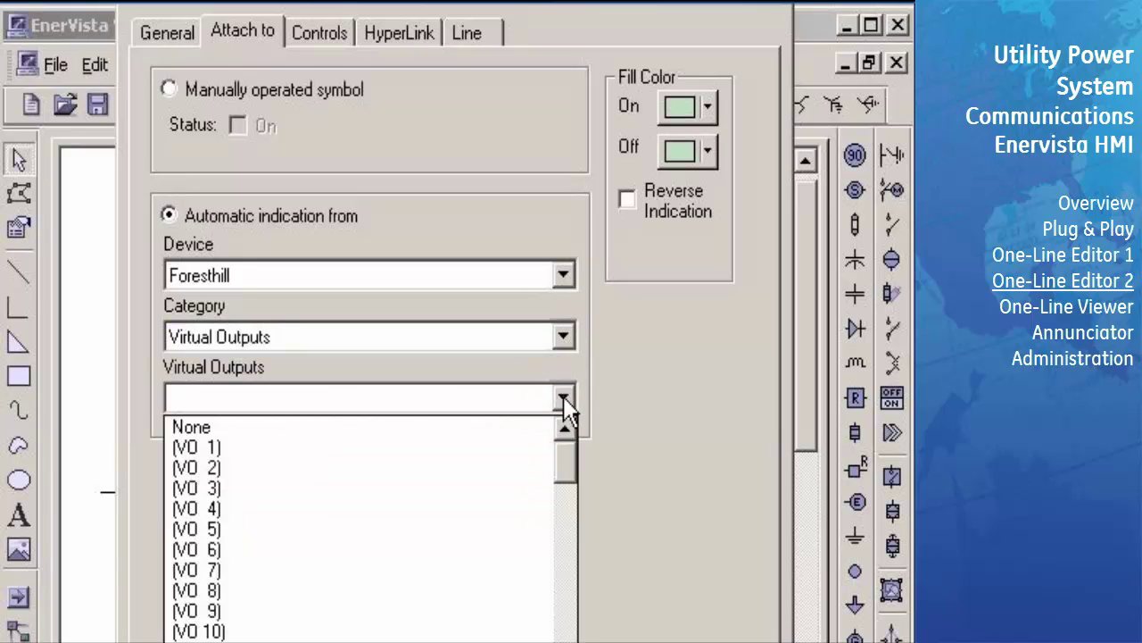
{"action": "left_click", "coordinate": [470, 447]}
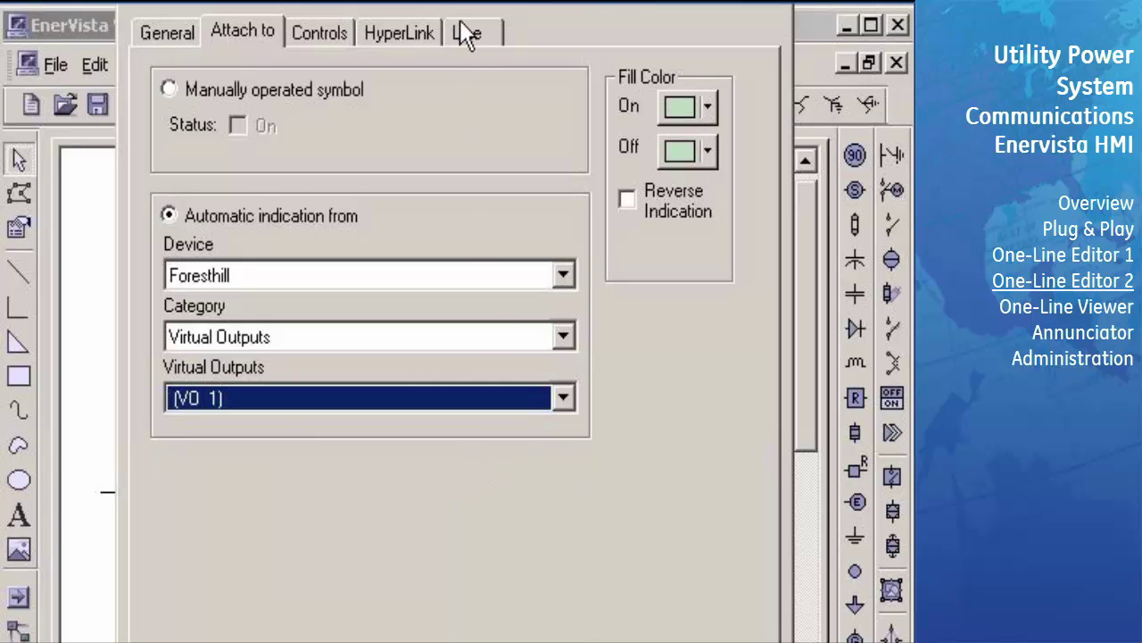
{"action": "left_click_drag", "start_coordinate": [460, 2], "coordinate": [458, 0]}
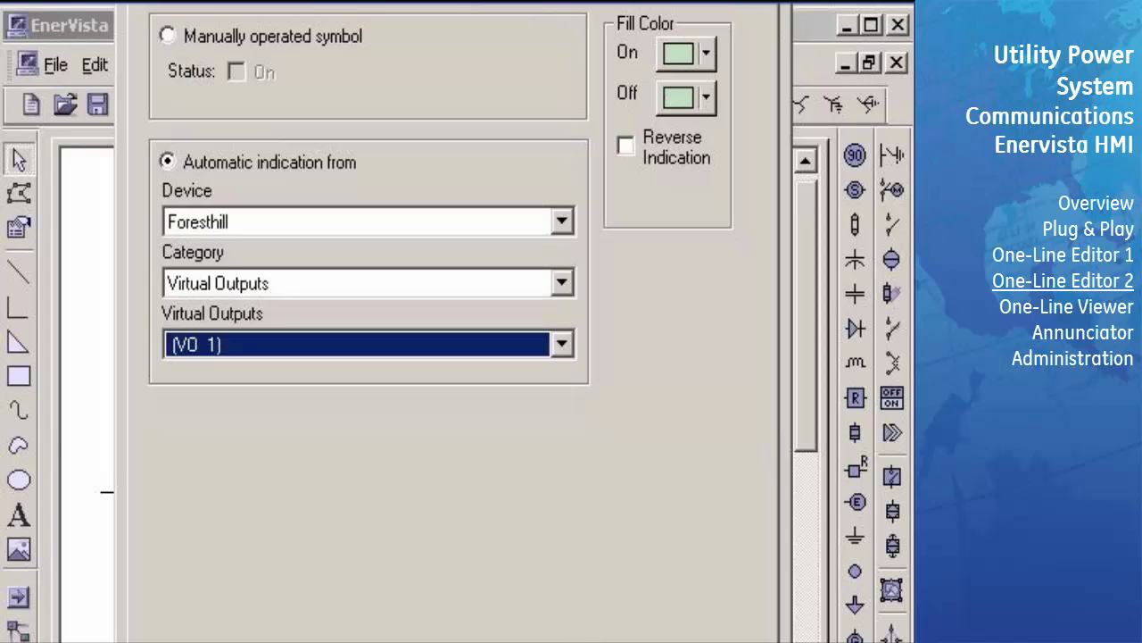
{"action": "key", "text": "Return"}
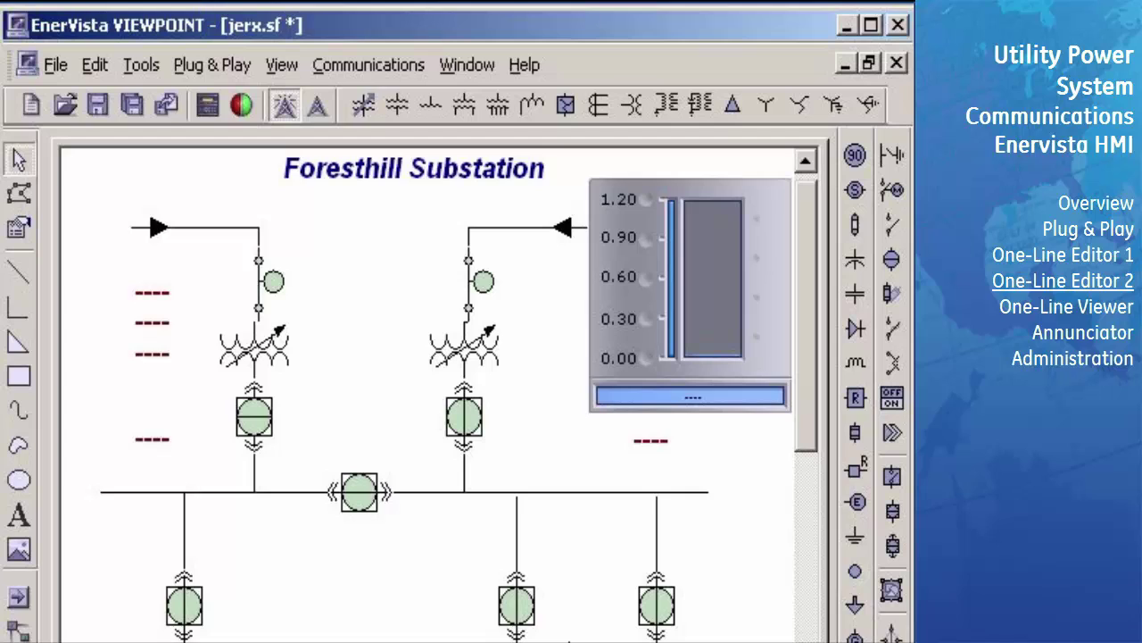
Set the right incoming breaker's fill colors to bright green for On and red for Off.
{"action": "right_click", "coordinate": [465, 427]}
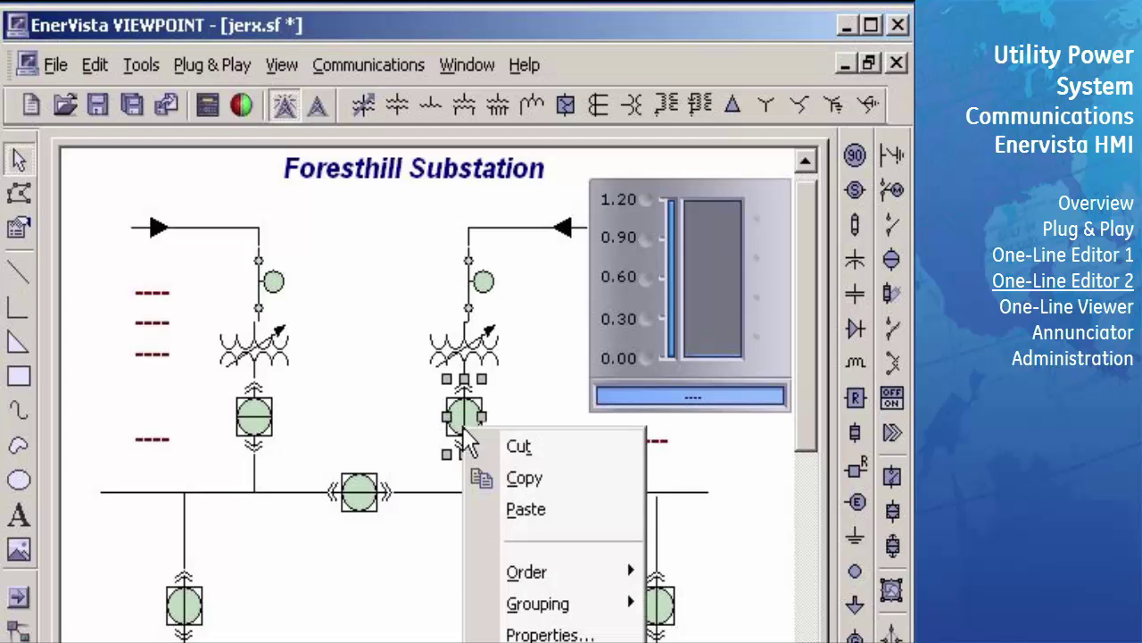
{"action": "left_click", "coordinate": [527, 635]}
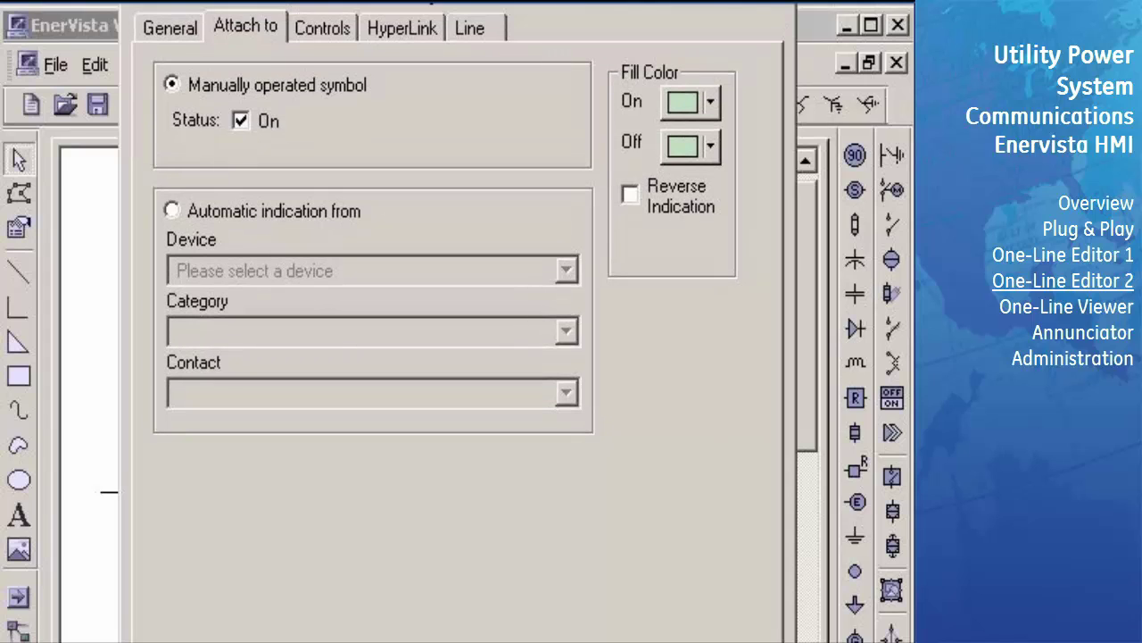
{"action": "left_click", "coordinate": [712, 103]}
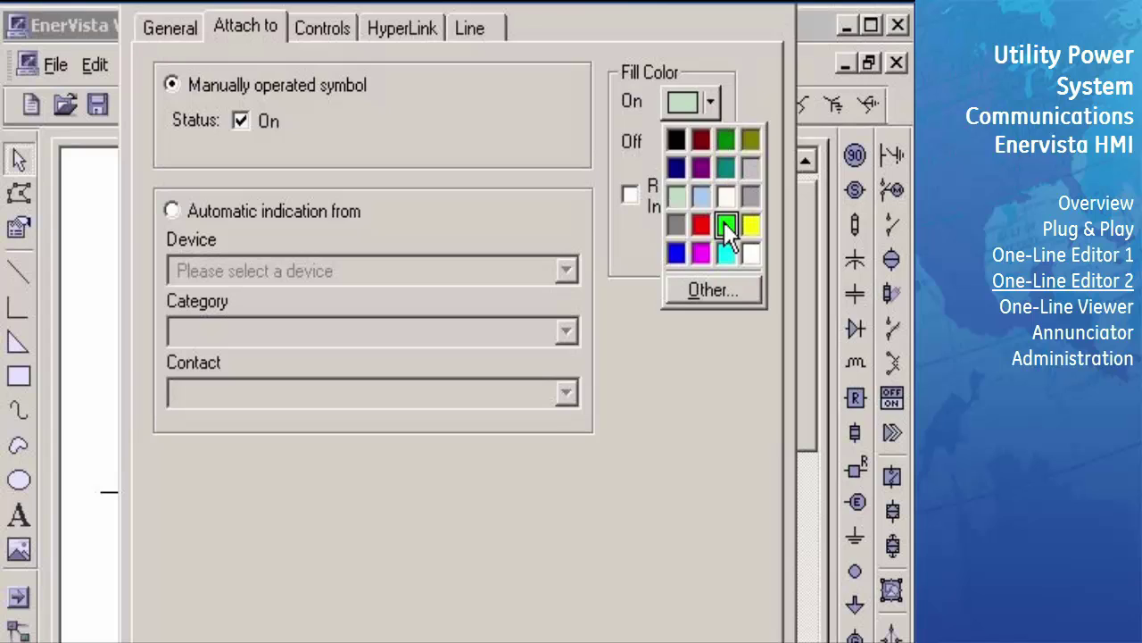
{"action": "left_click", "coordinate": [725, 225]}
{"action": "left_click", "coordinate": [712, 145]}
{"action": "left_click", "coordinate": [701, 269]}
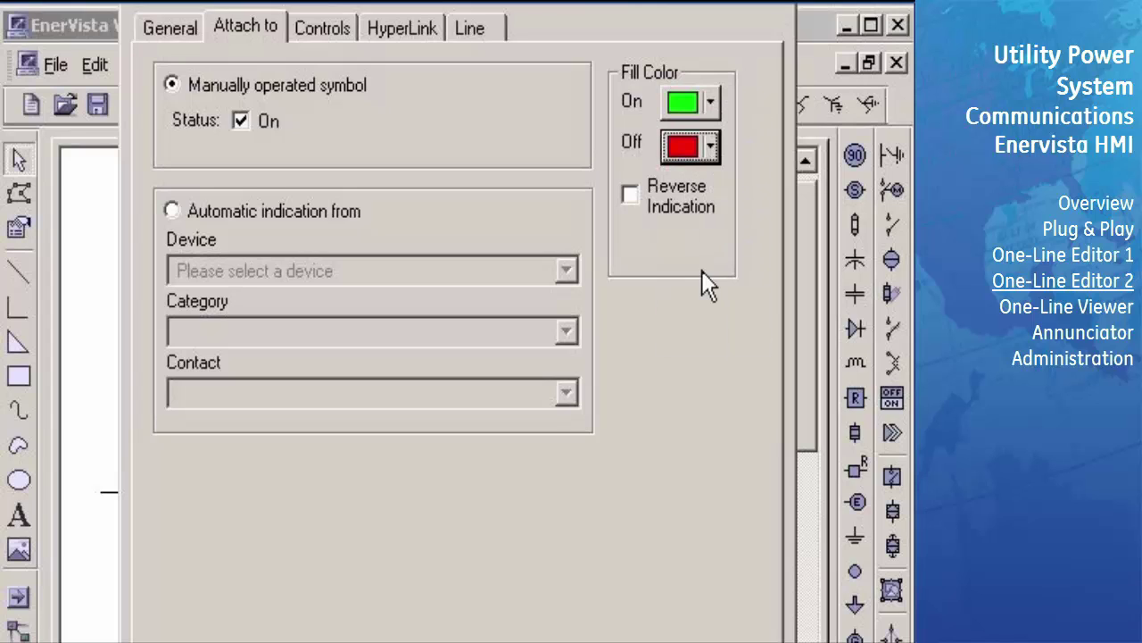
Turn off the right incoming breaker's manual On status and apply its properties.
{"action": "left_click", "coordinate": [241, 121]}
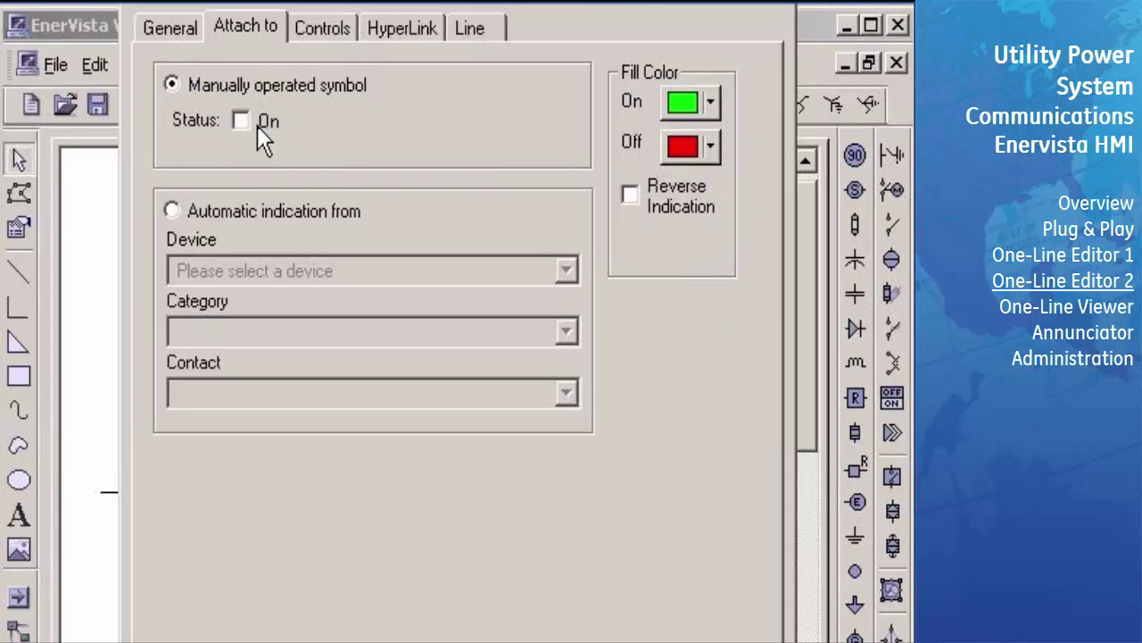
{"action": "left_click_drag", "start_coordinate": [486, 1], "coordinate": [481, 0]}
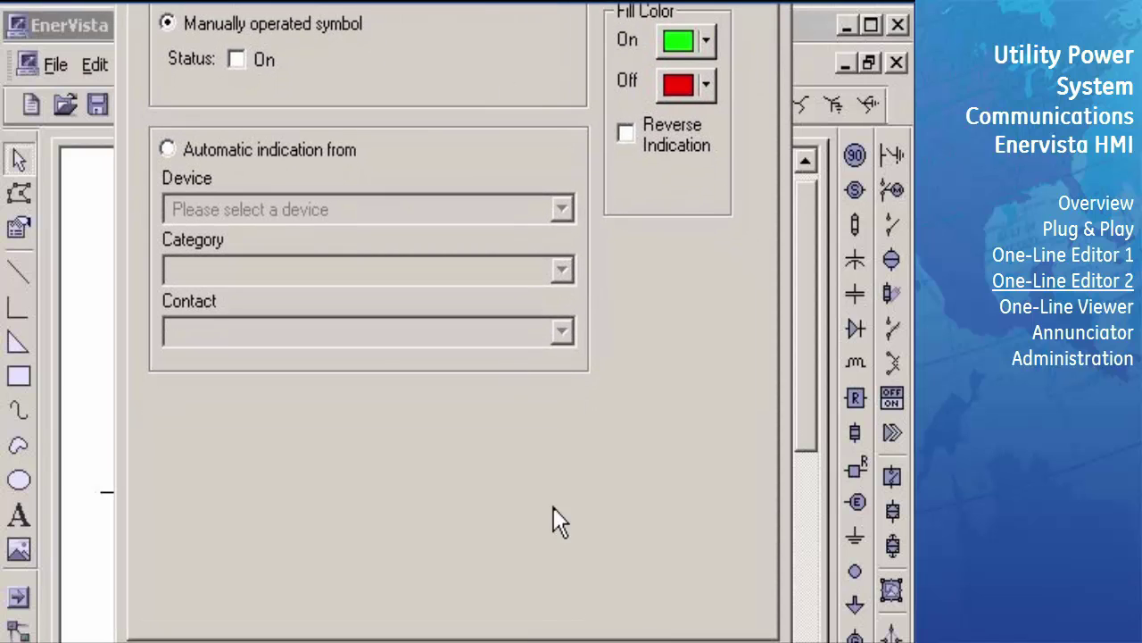
{"action": "key", "text": "Return"}
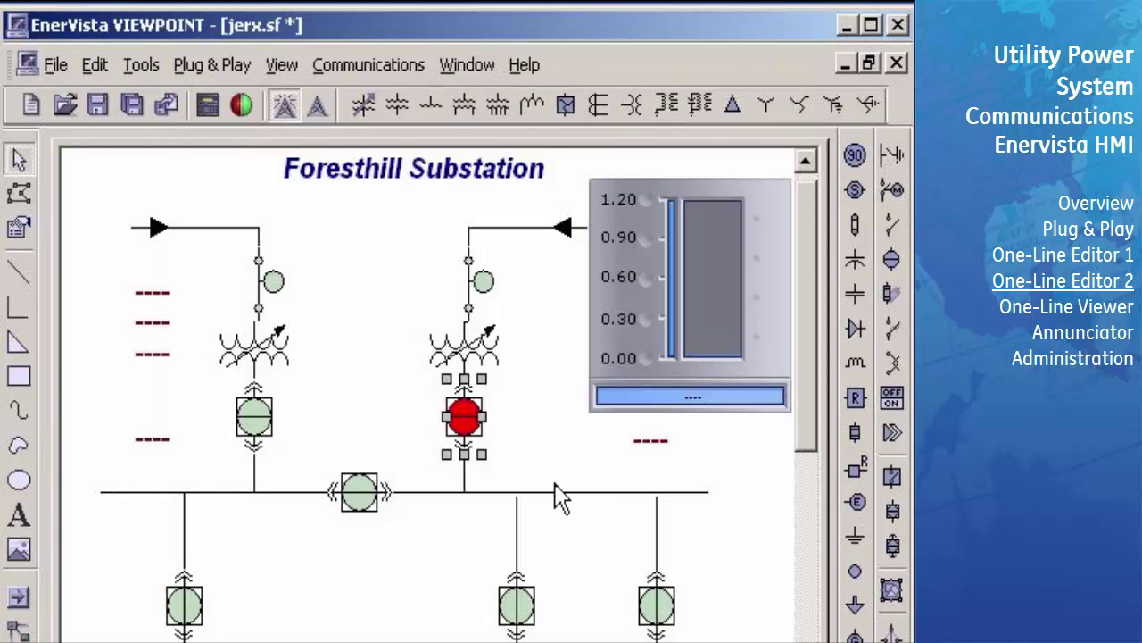
{"action": "left_click", "coordinate": [548, 449]}
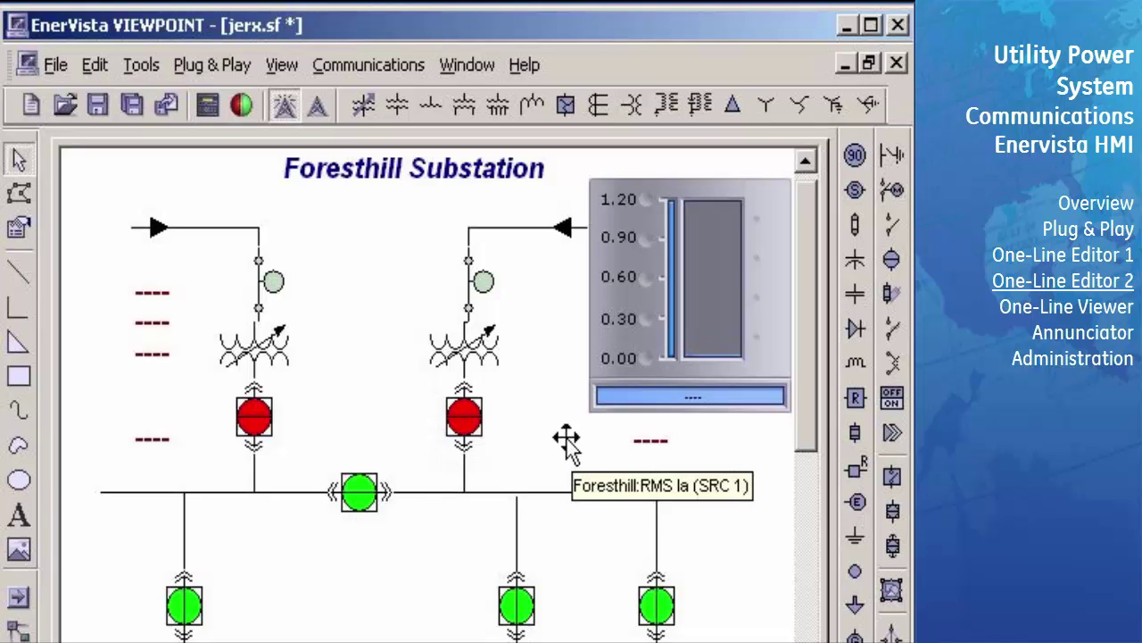
Enable Control 1 on the bus tie breaker, sending to the Foresthill device, category Virtual Inputs, input VI 2.
{"action": "left_click", "coordinate": [358, 494]}
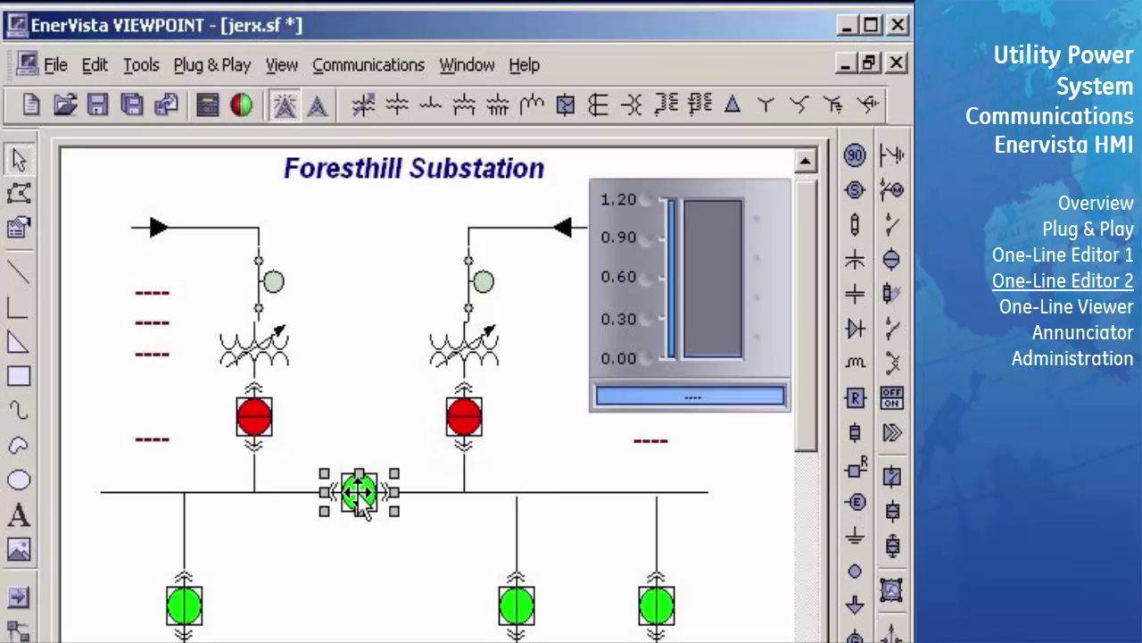
{"action": "right_click", "coordinate": [358, 494]}
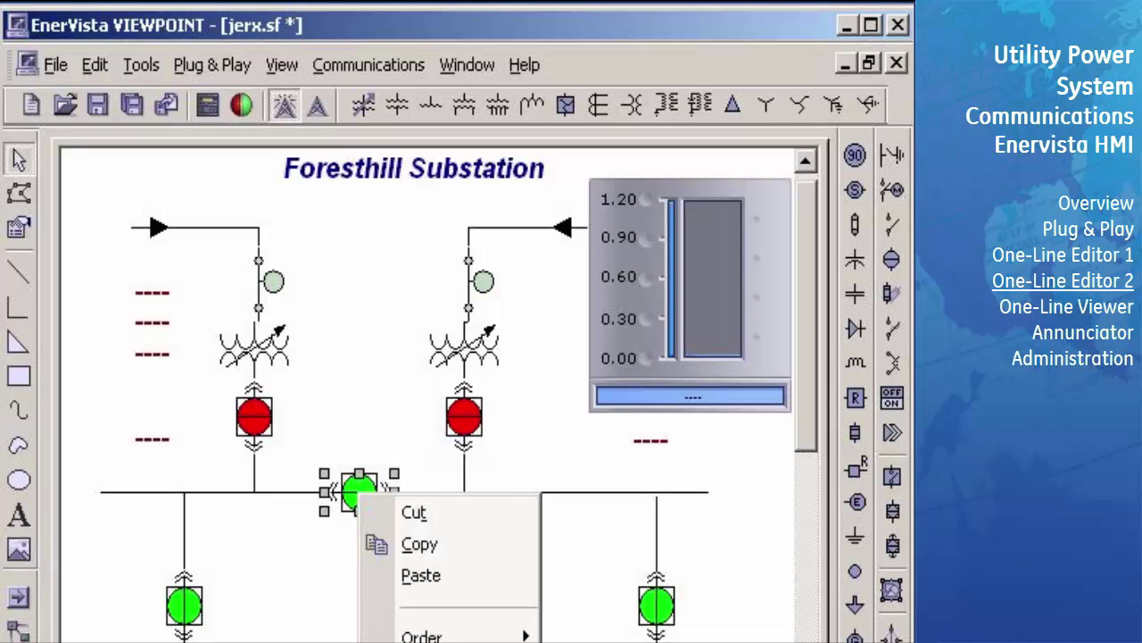
{"action": "left_click", "coordinate": [428, 638]}
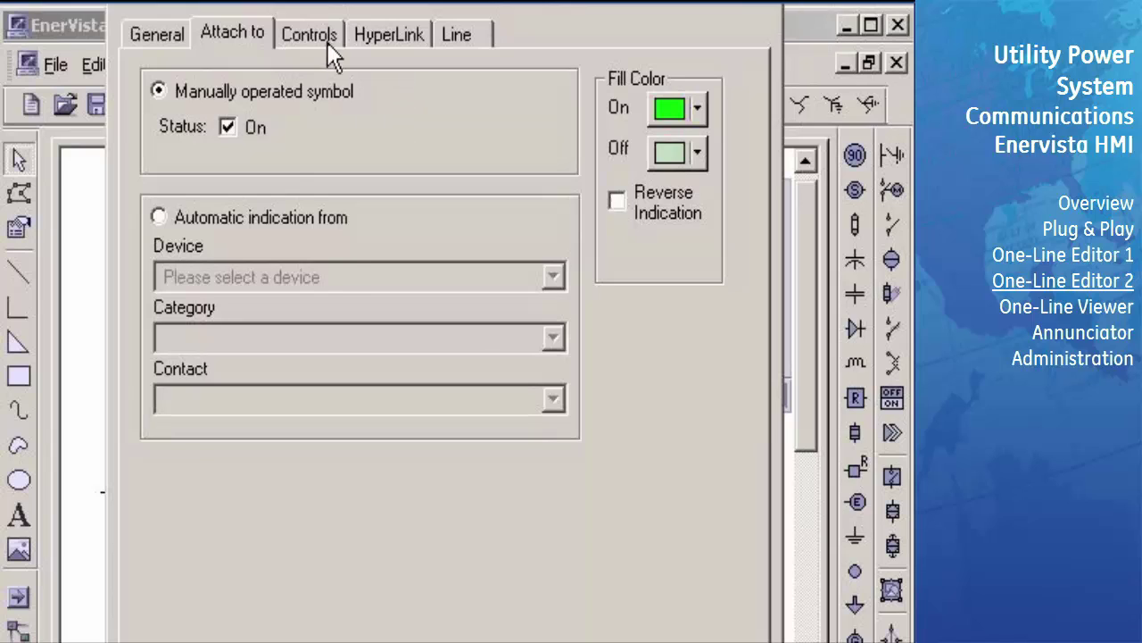
{"action": "left_click", "coordinate": [327, 45]}
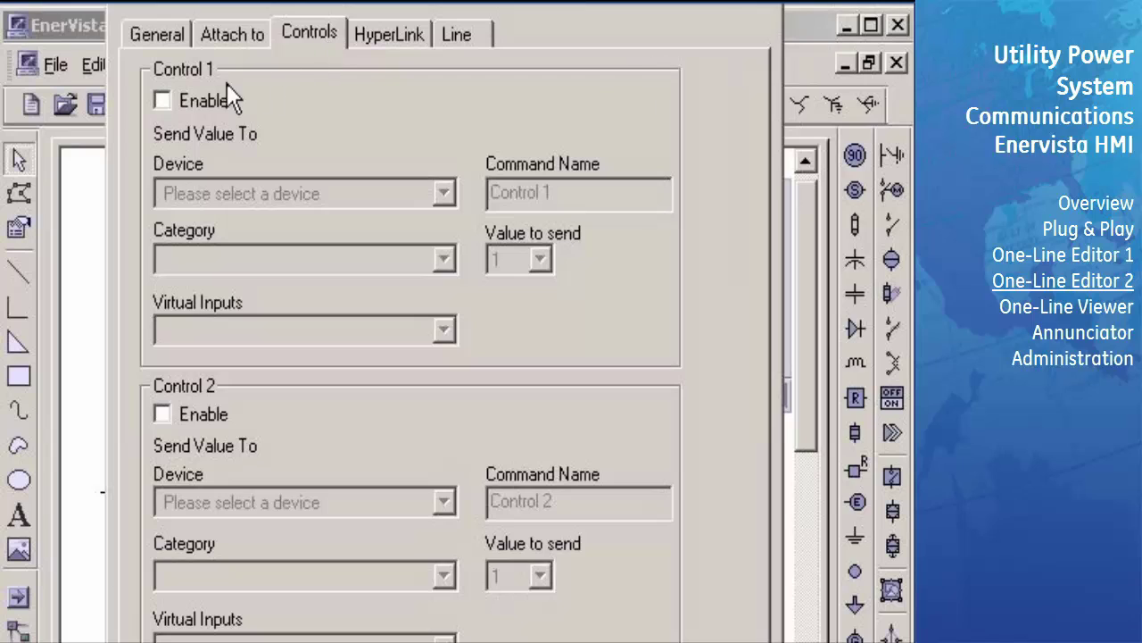
{"action": "left_click", "coordinate": [160, 101]}
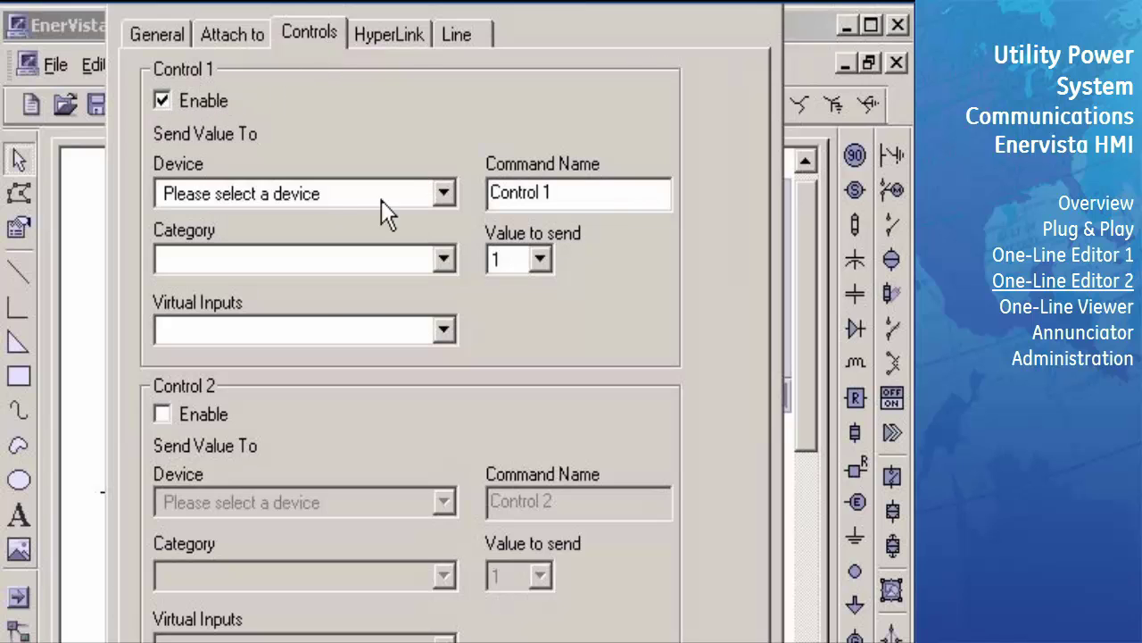
{"action": "left_click", "coordinate": [444, 194]}
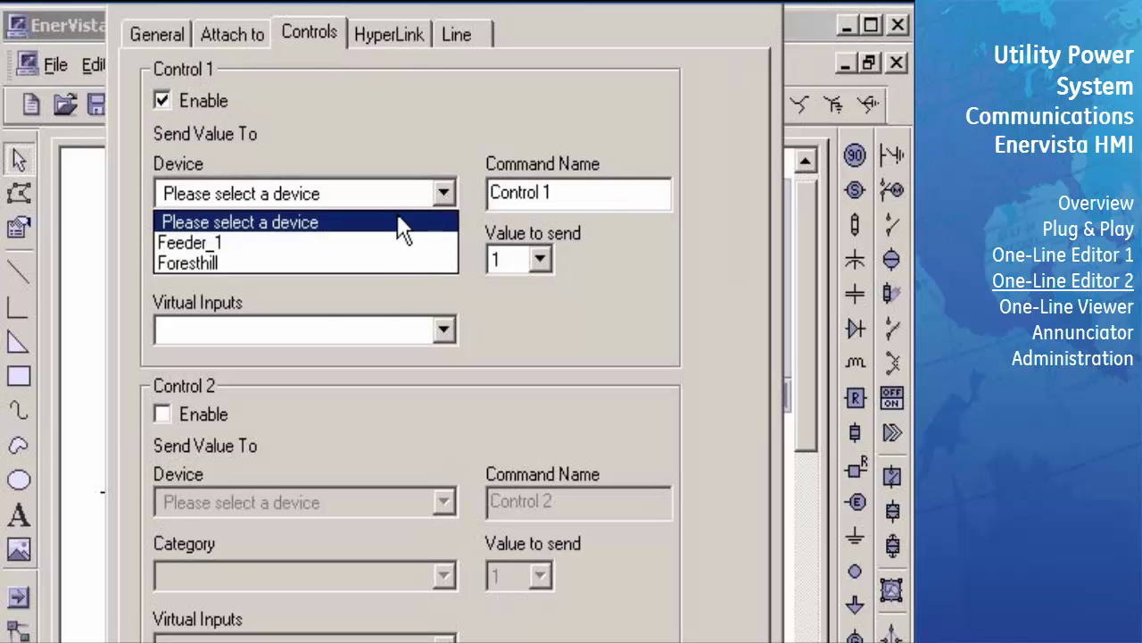
{"action": "left_click", "coordinate": [392, 265]}
{"action": "left_click", "coordinate": [443, 259]}
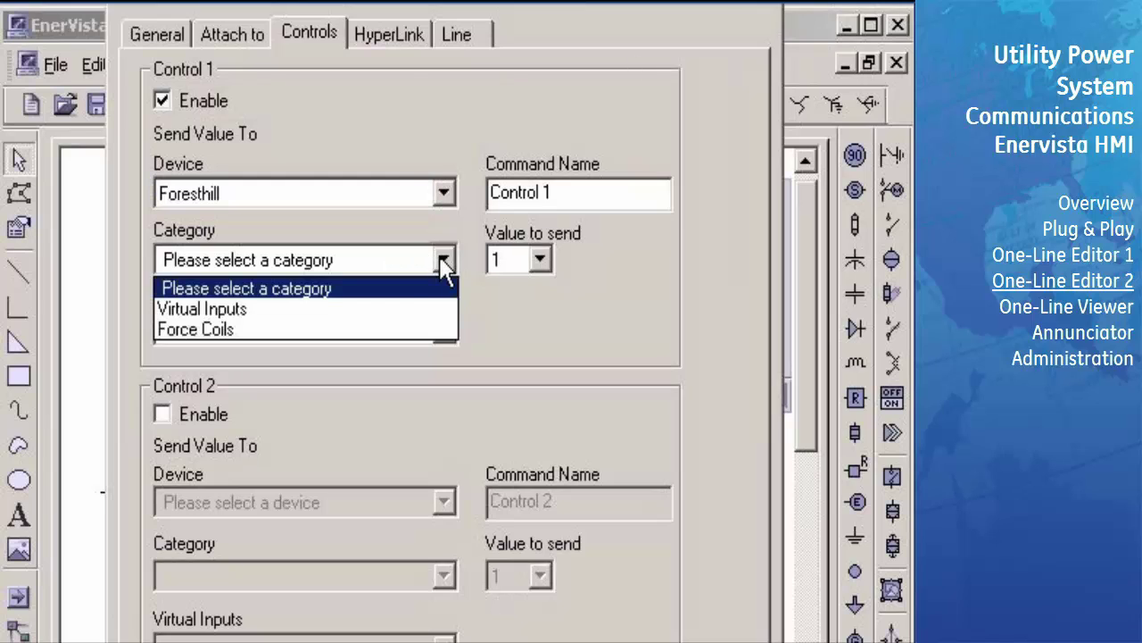
{"action": "left_click", "coordinate": [425, 309]}
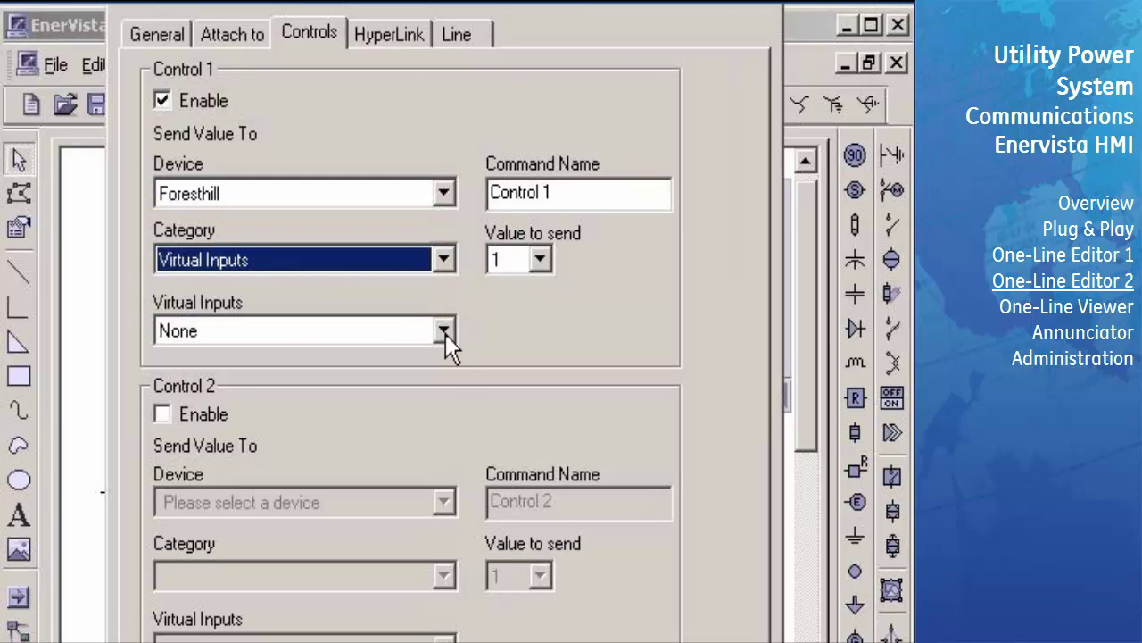
{"action": "left_click", "coordinate": [444, 331]}
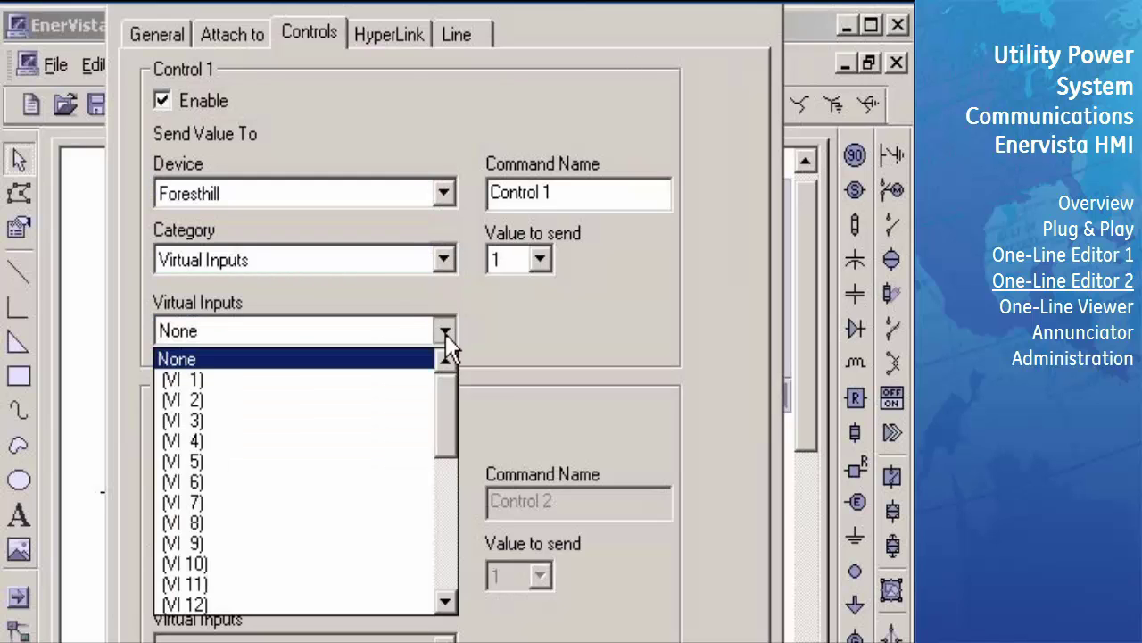
{"action": "left_click", "coordinate": [402, 410]}
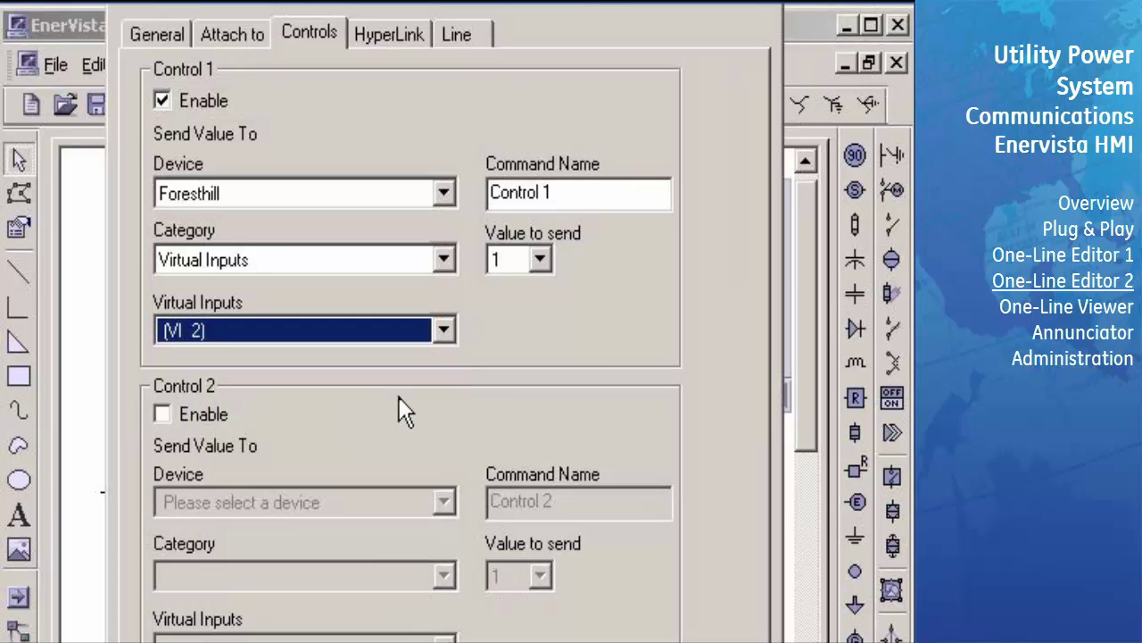
Enable Control 2 on the bus tie breaker, sending value 0 to the Foresthill device, category Virtual Inputs, input VI 2.
{"action": "left_click", "coordinate": [162, 416]}
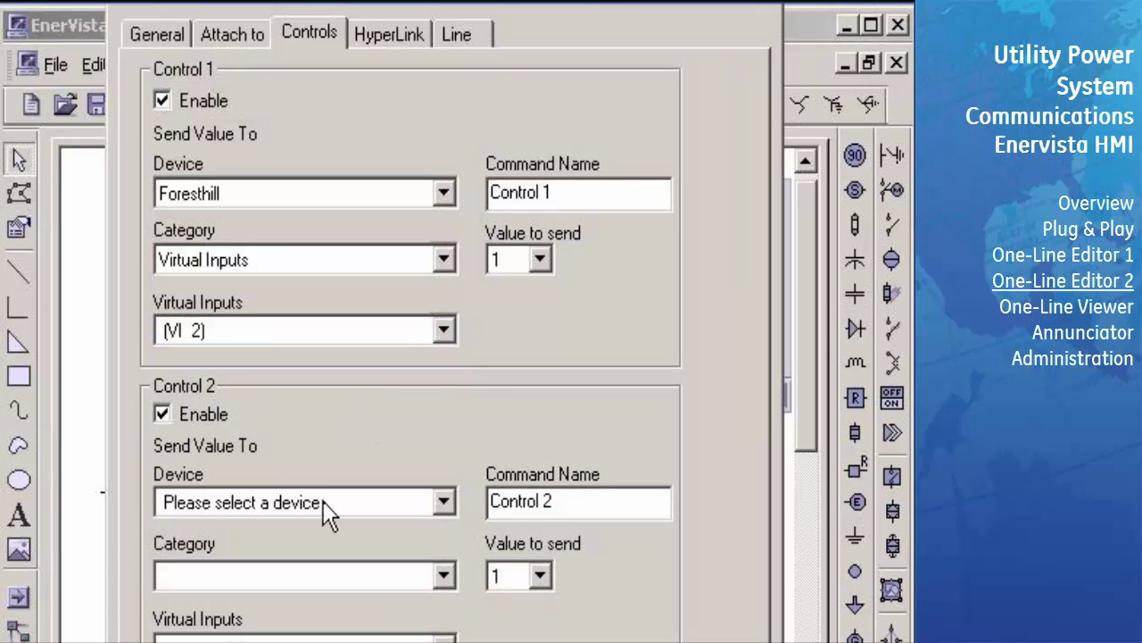
{"action": "left_click", "coordinate": [445, 504]}
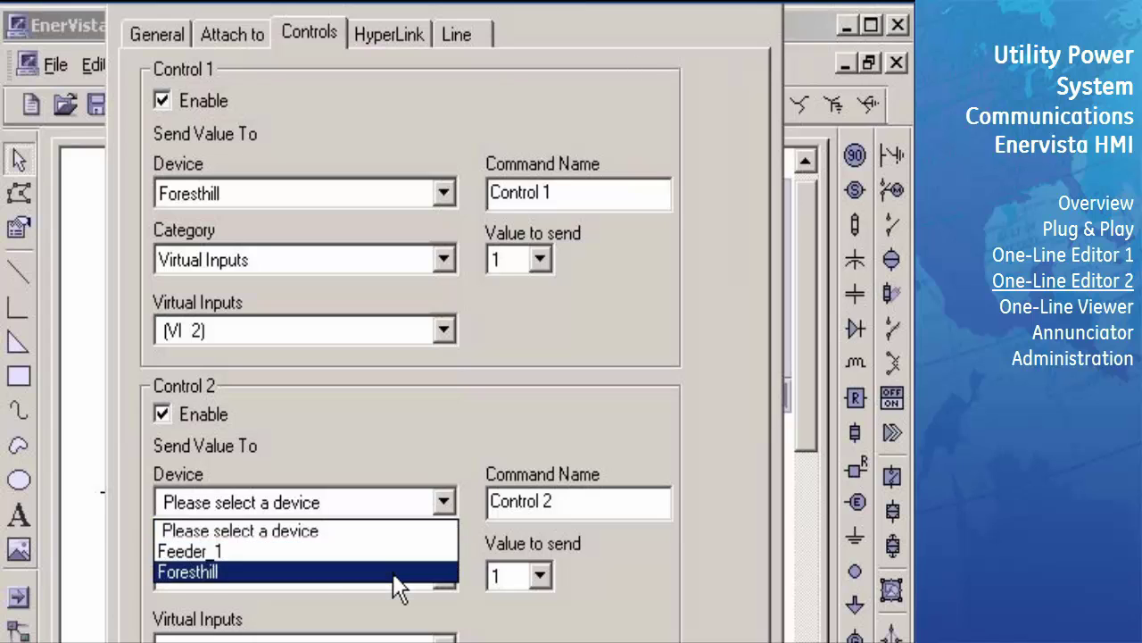
{"action": "left_click", "coordinate": [397, 572]}
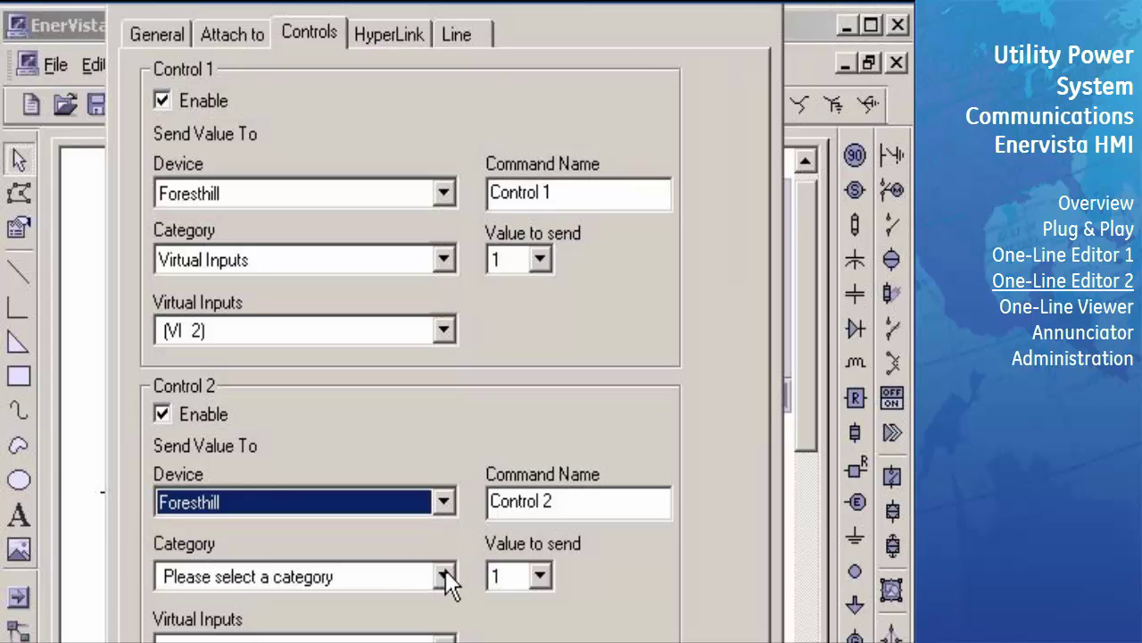
{"action": "left_click", "coordinate": [446, 576]}
{"action": "left_click", "coordinate": [392, 626]}
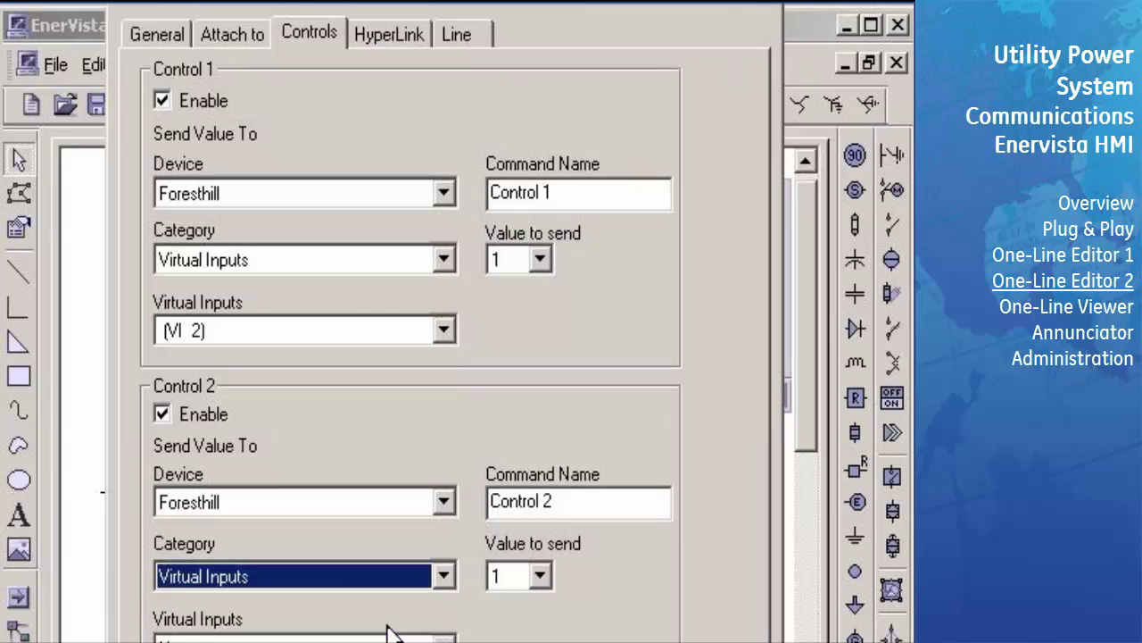
{"action": "left_click", "coordinate": [443, 637]}
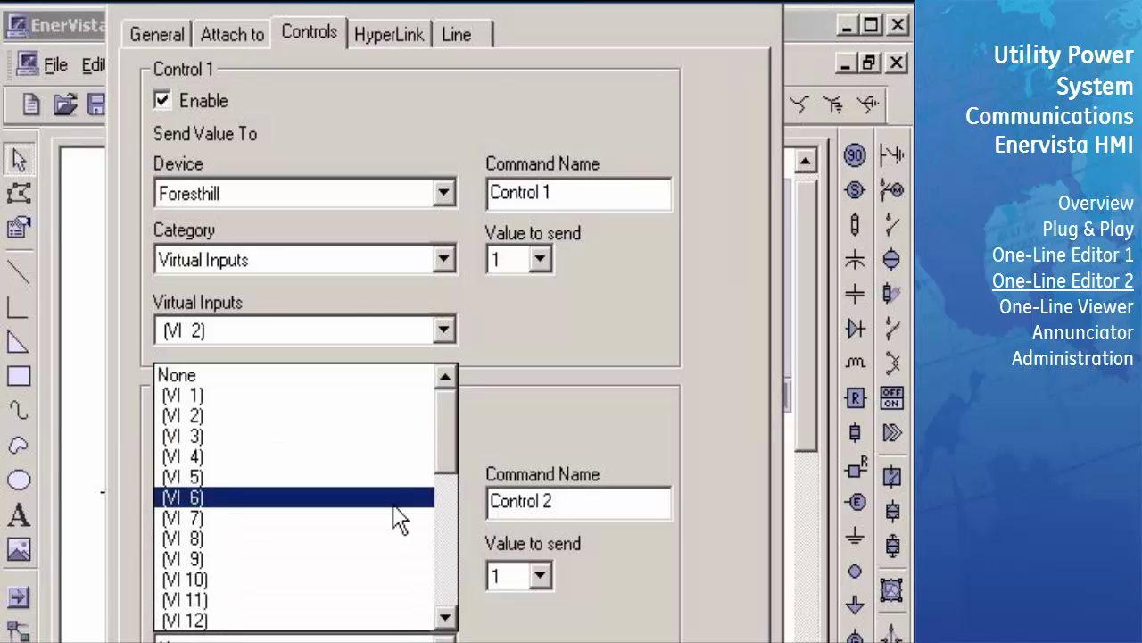
{"action": "left_click", "coordinate": [393, 416]}
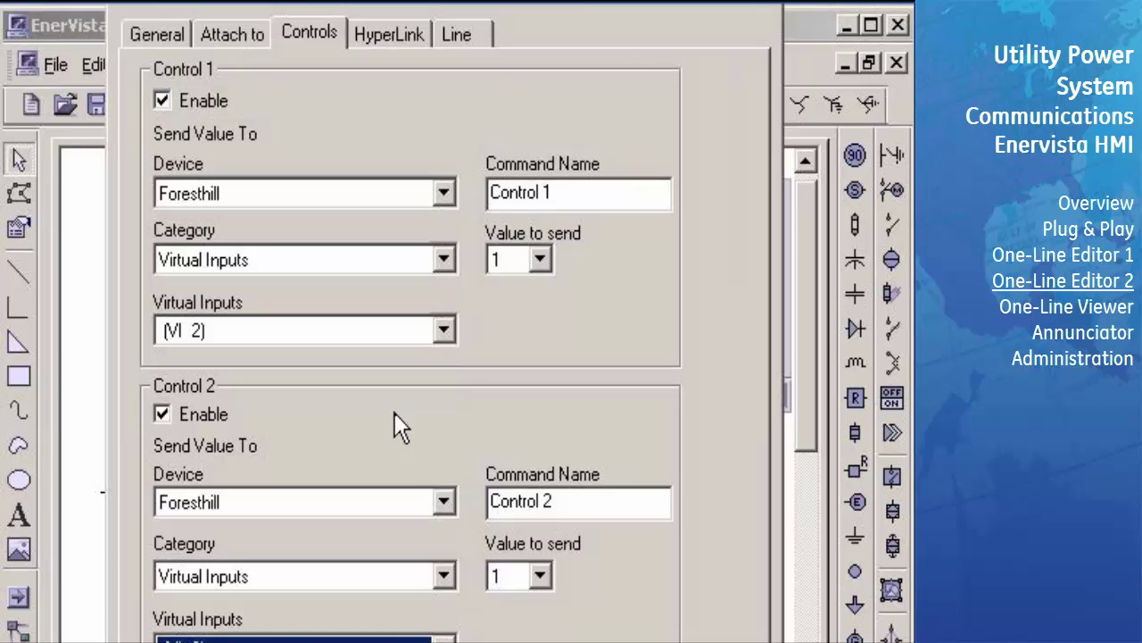
{"action": "left_click", "coordinate": [505, 579]}
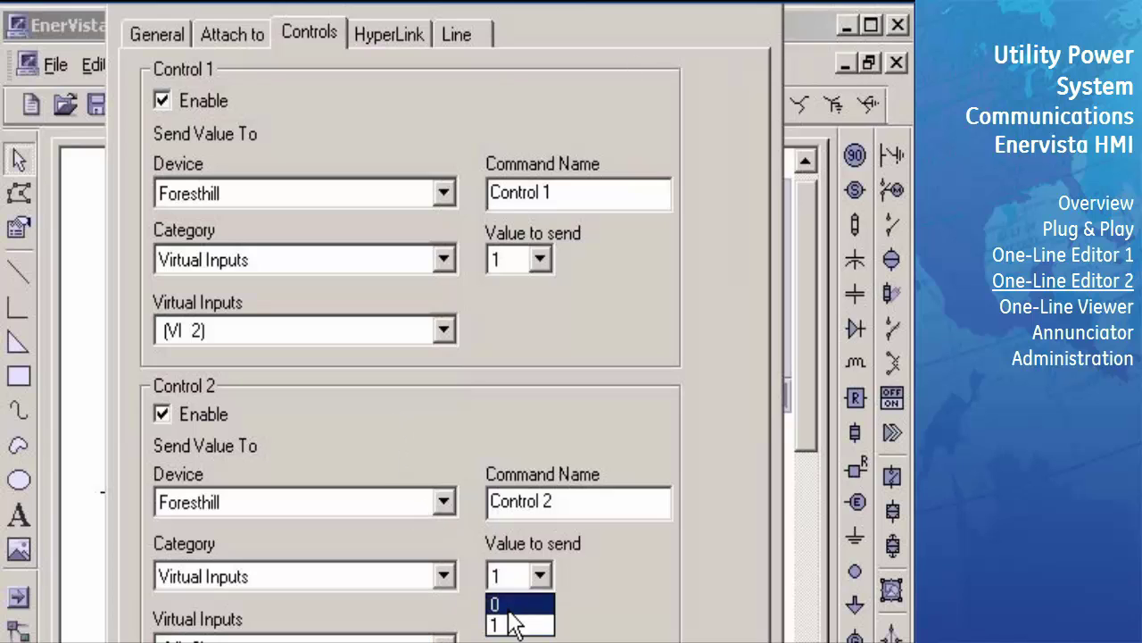
{"action": "left_click", "coordinate": [507, 602]}
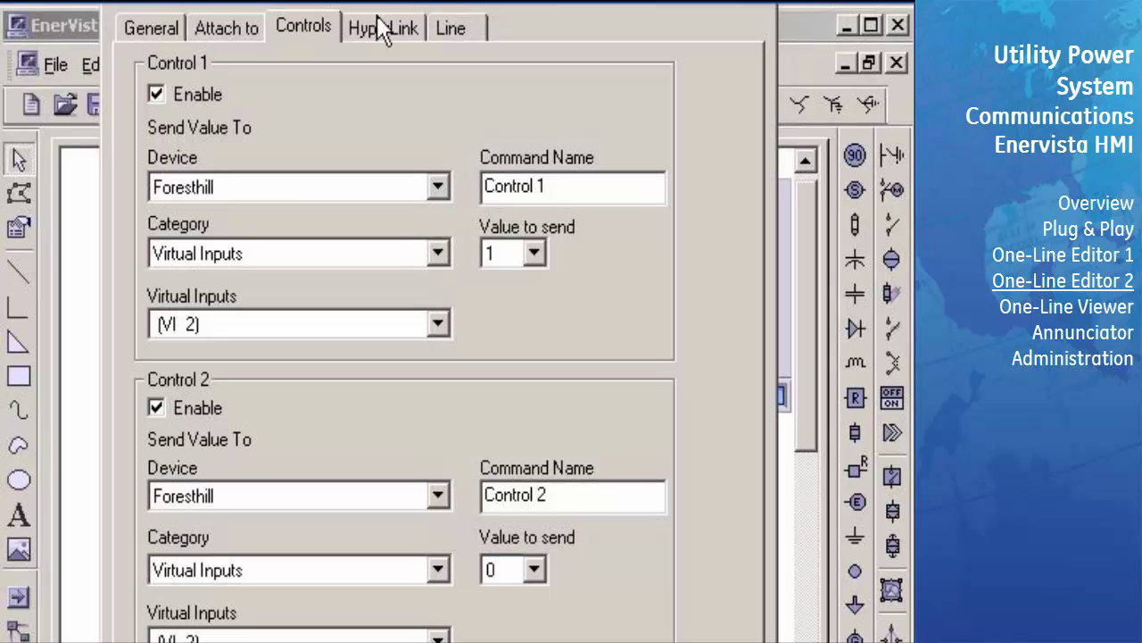
Set the bus tie breaker to automatic indication from the Foresthill device, category Virtual Inputs, input VI 2, and apply its properties.
{"action": "left_click", "coordinate": [224, 29]}
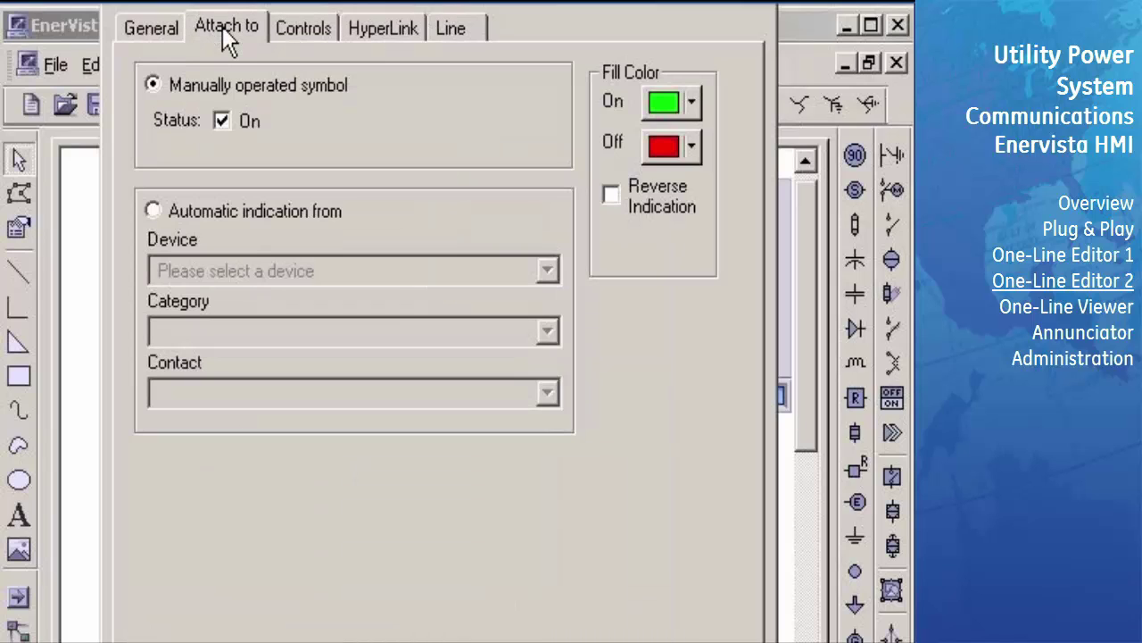
{"action": "left_click", "coordinate": [152, 210]}
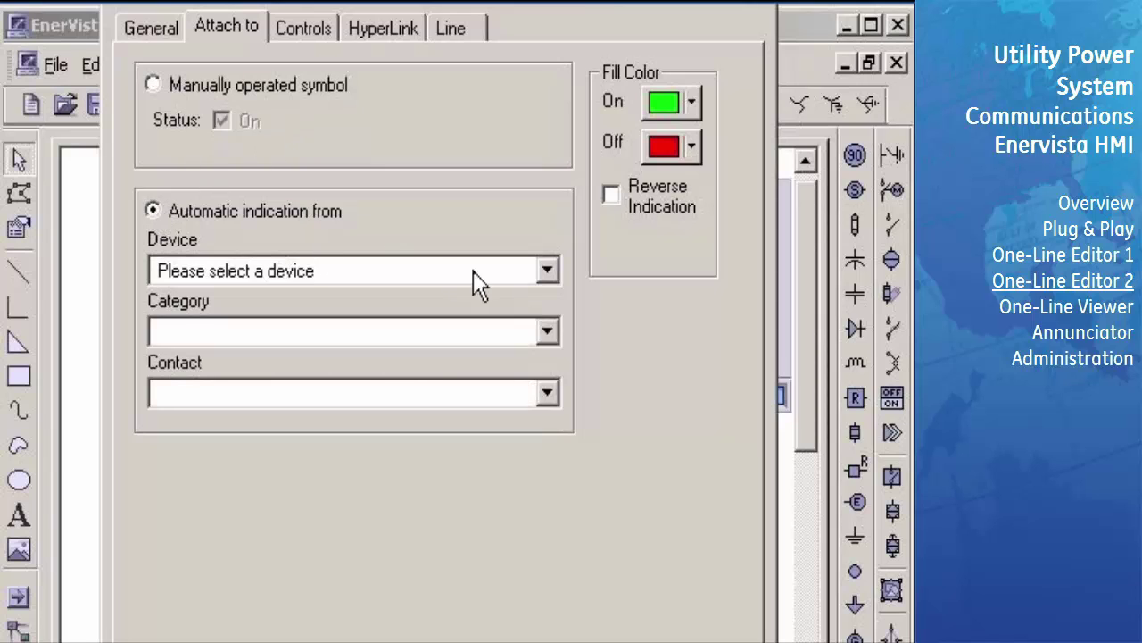
{"action": "left_click", "coordinate": [547, 270]}
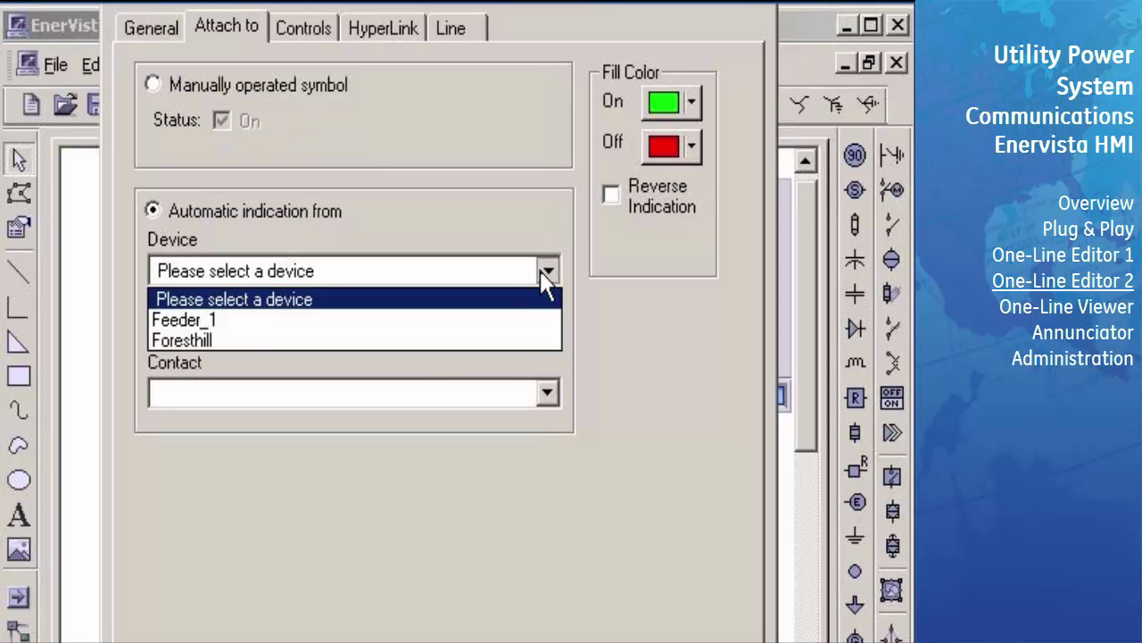
{"action": "left_click", "coordinate": [489, 340]}
{"action": "left_click", "coordinate": [548, 332]}
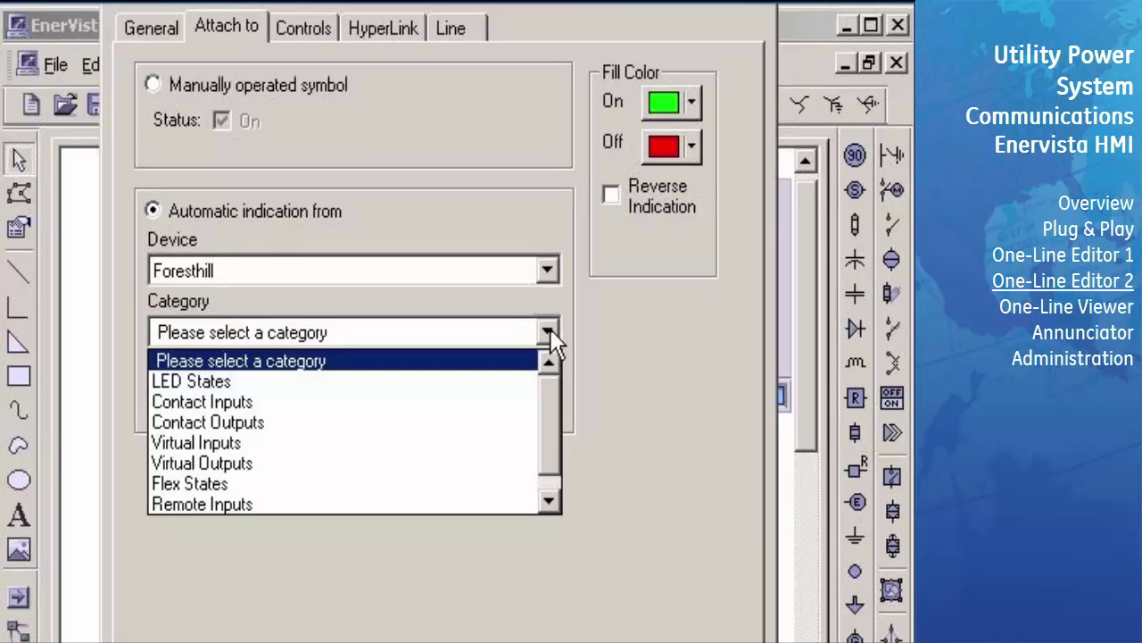
{"action": "left_click", "coordinate": [482, 444]}
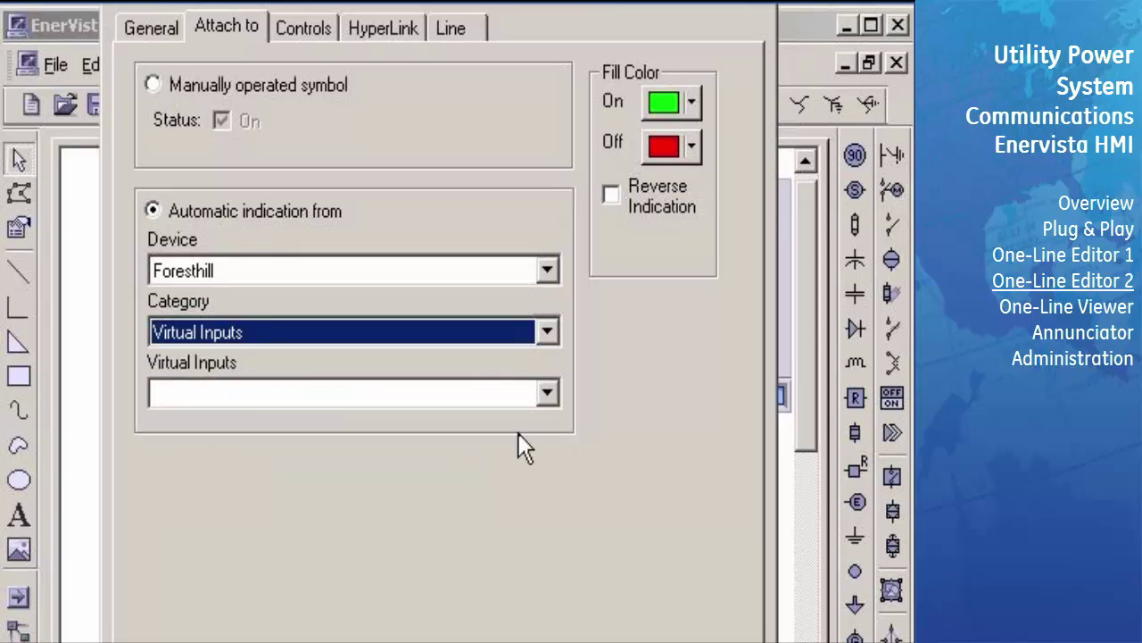
{"action": "left_click", "coordinate": [547, 394]}
{"action": "left_click", "coordinate": [505, 460]}
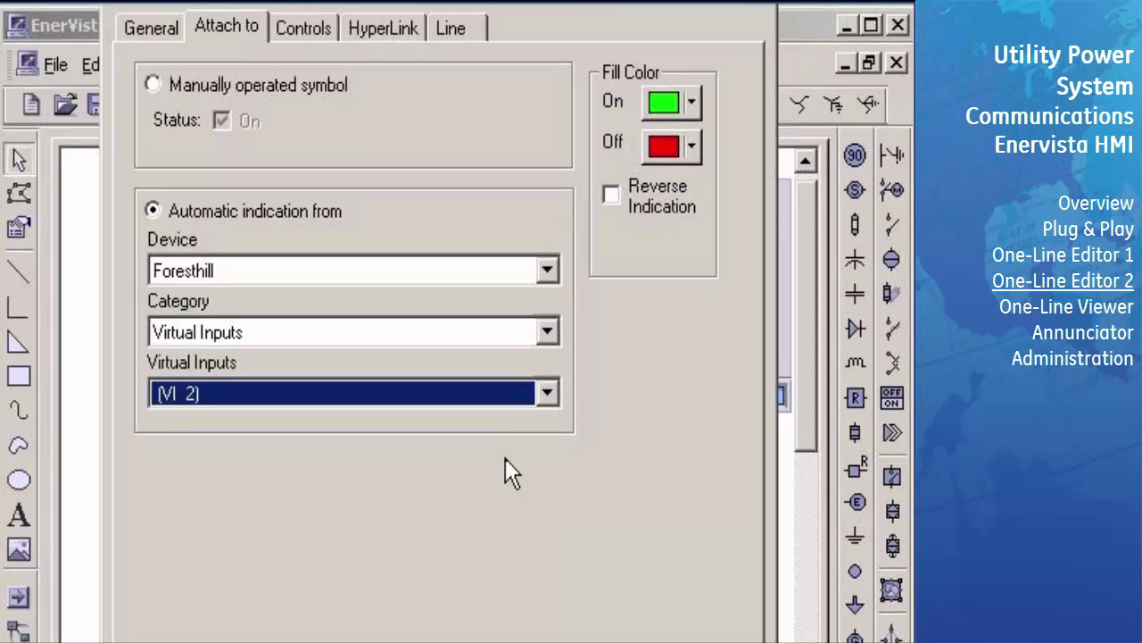
{"action": "left_click_drag", "start_coordinate": [447, 10], "coordinate": [448, 0]}
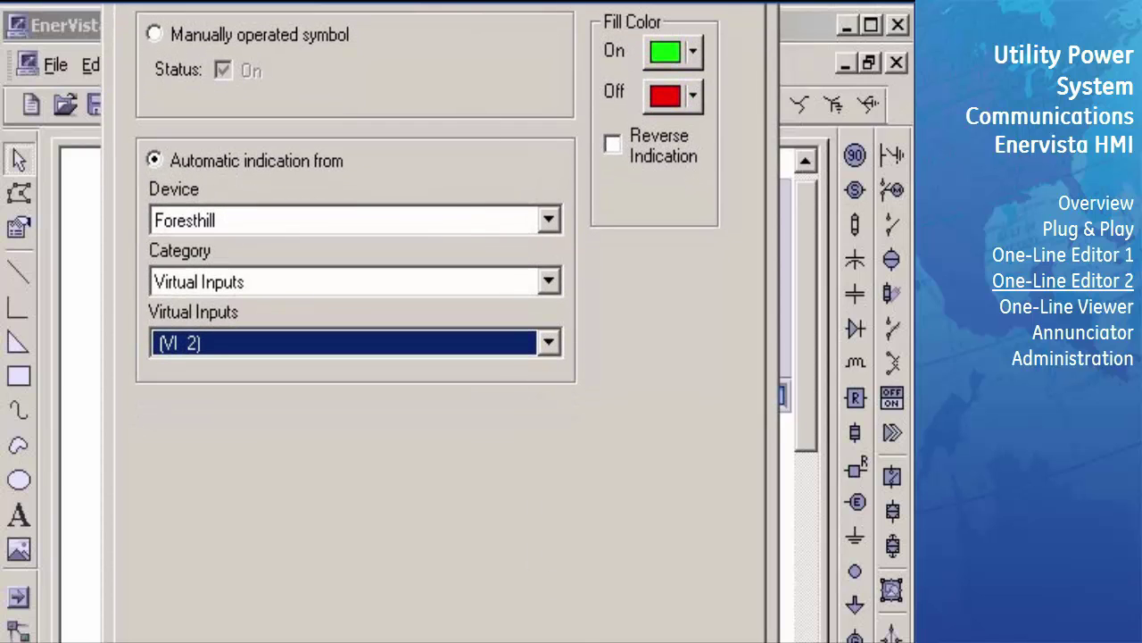
{"action": "key", "text": "Return"}
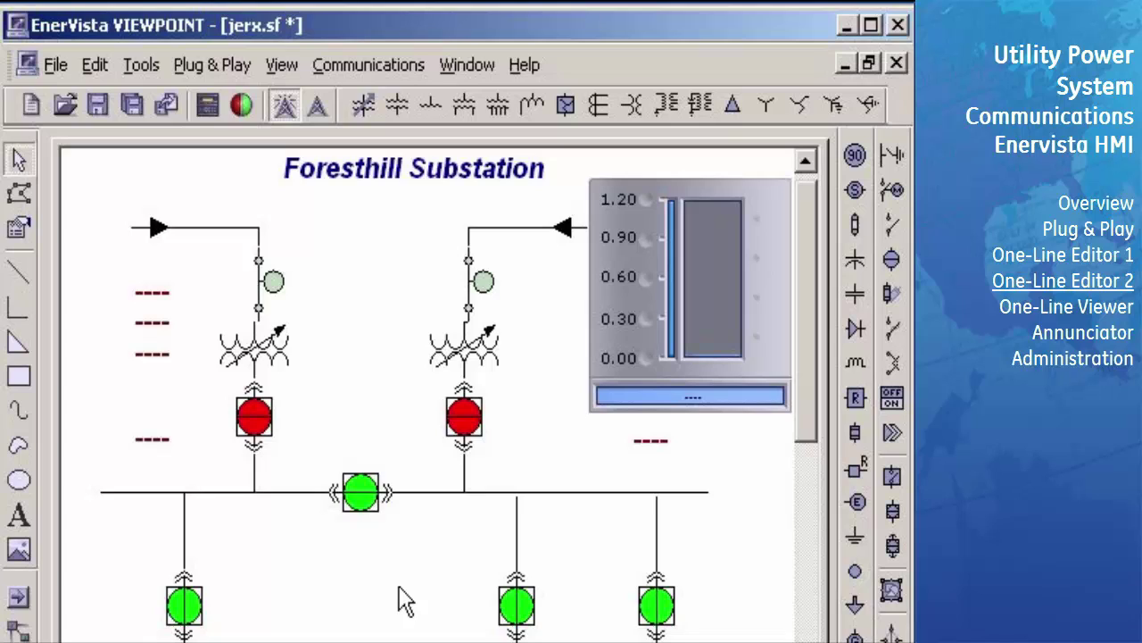
Switch to the One-Line Viewer and open the Foresthill.sf diagram from the Data folder.
{"action": "left_click", "coordinate": [240, 104]}
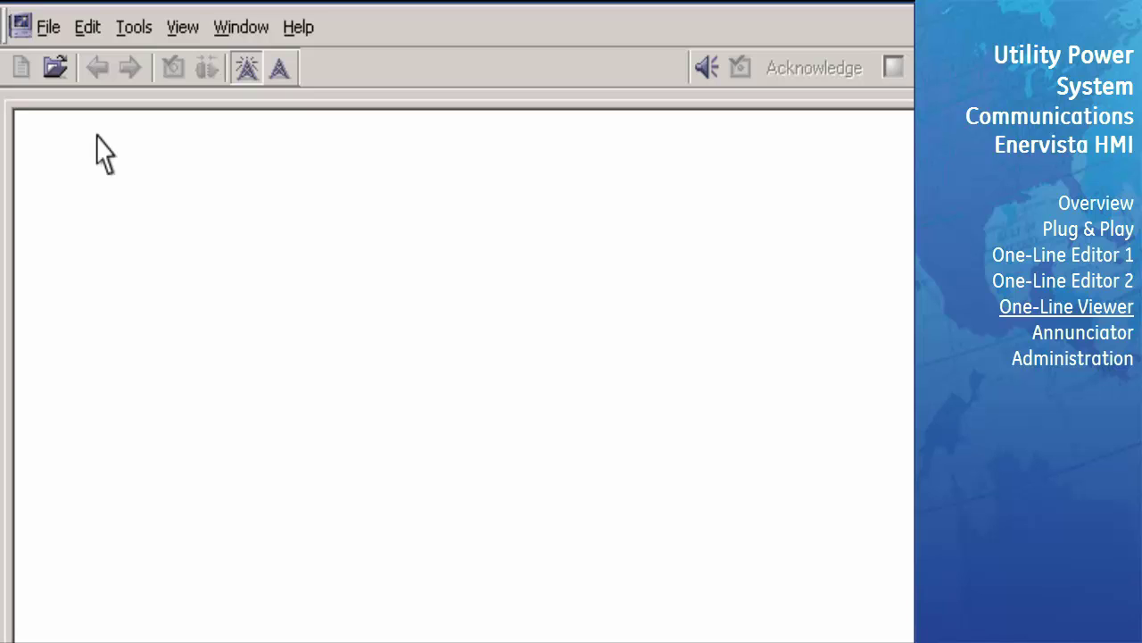
{"action": "left_click", "coordinate": [65, 80]}
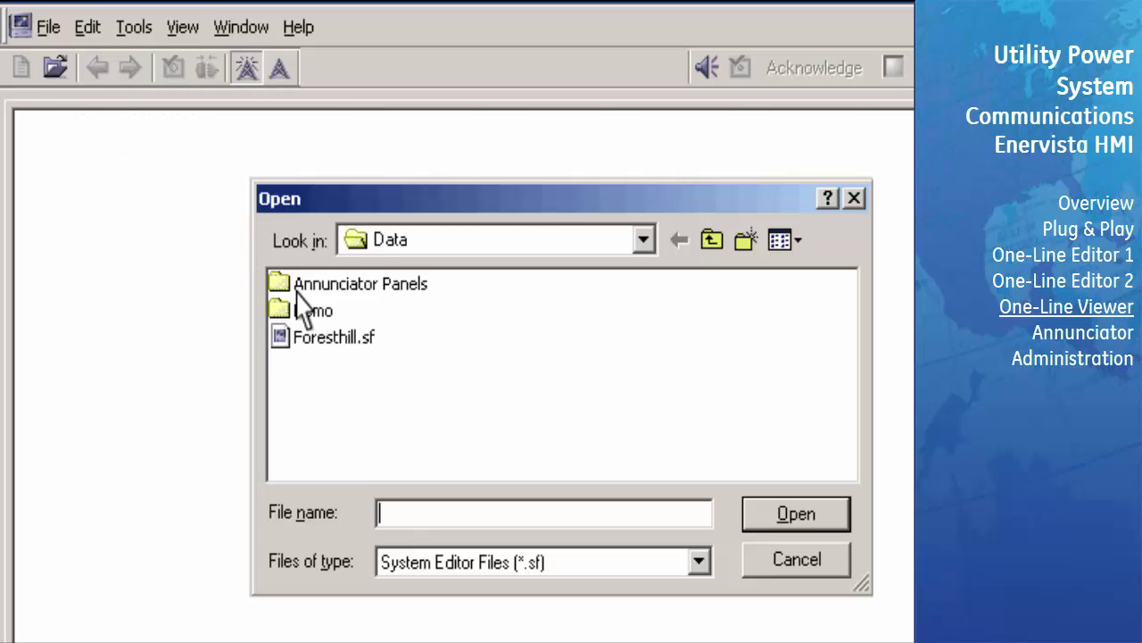
{"action": "left_click", "coordinate": [350, 339]}
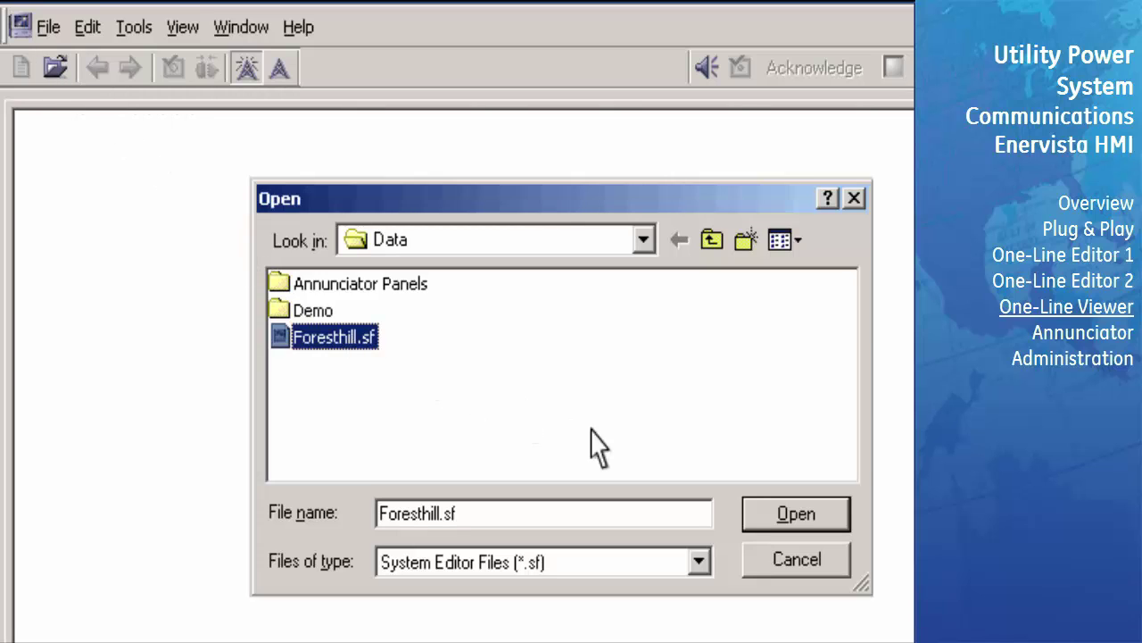
{"action": "left_click", "coordinate": [834, 519]}
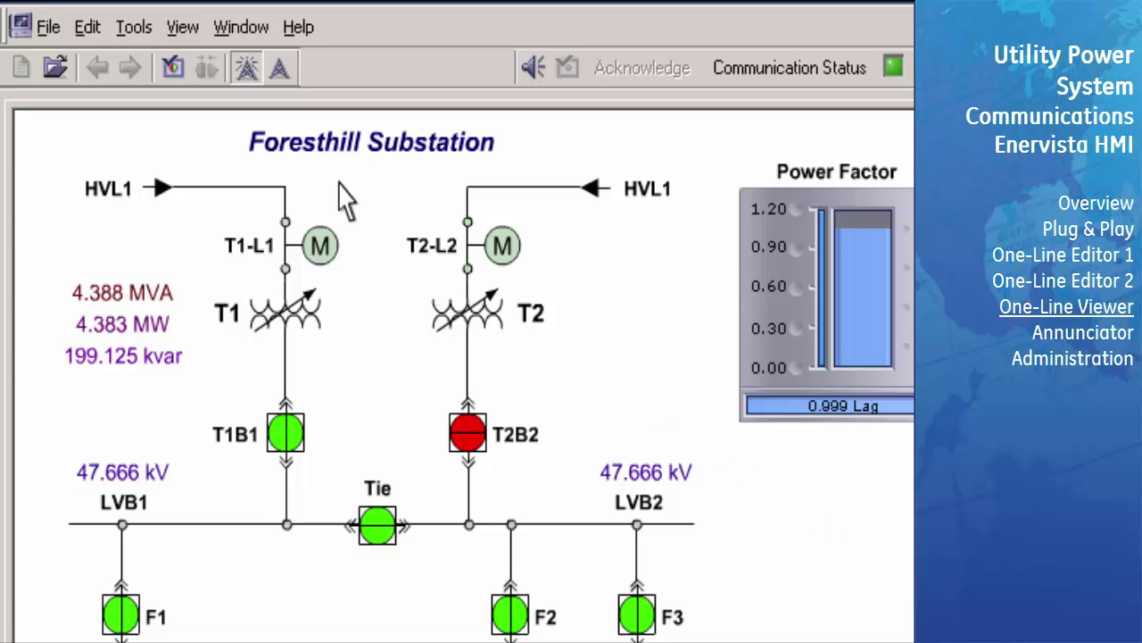
Examine the Foresthill device's communication status and its individual parameter values, and close the device status window.
{"action": "left_click", "coordinate": [182, 71]}
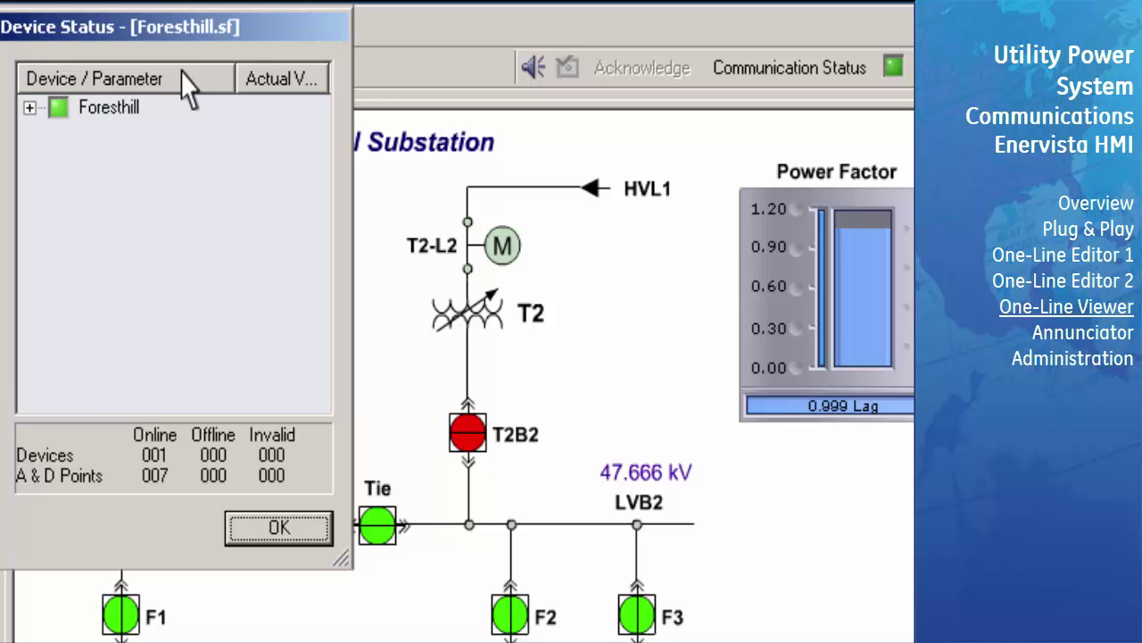
{"action": "double_click", "coordinate": [91, 114]}
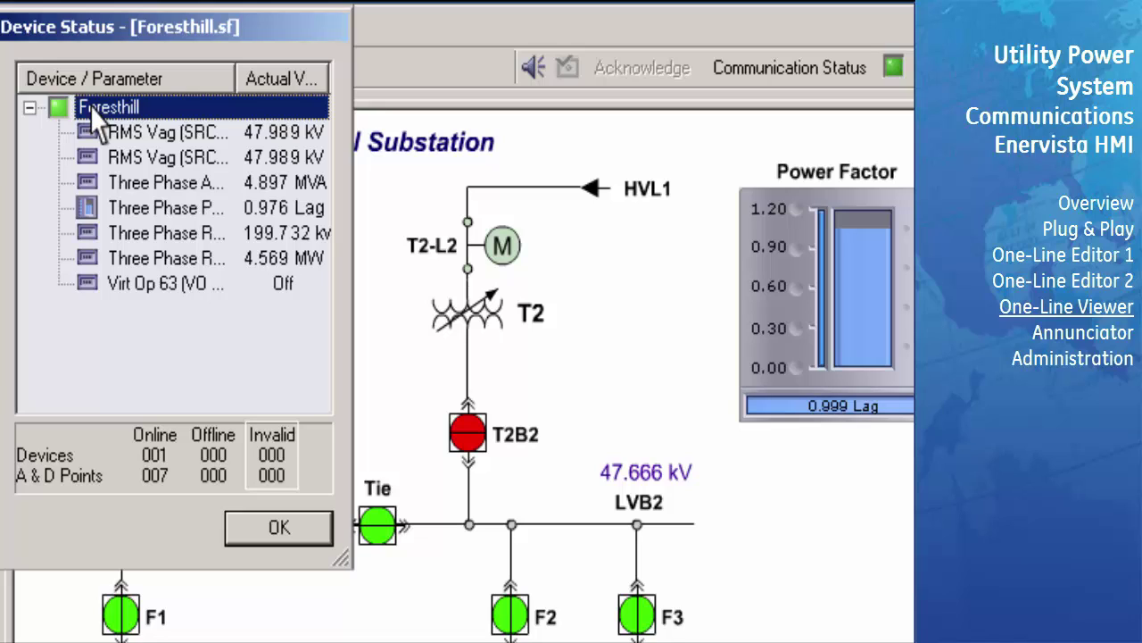
{"action": "left_click", "coordinate": [279, 527]}
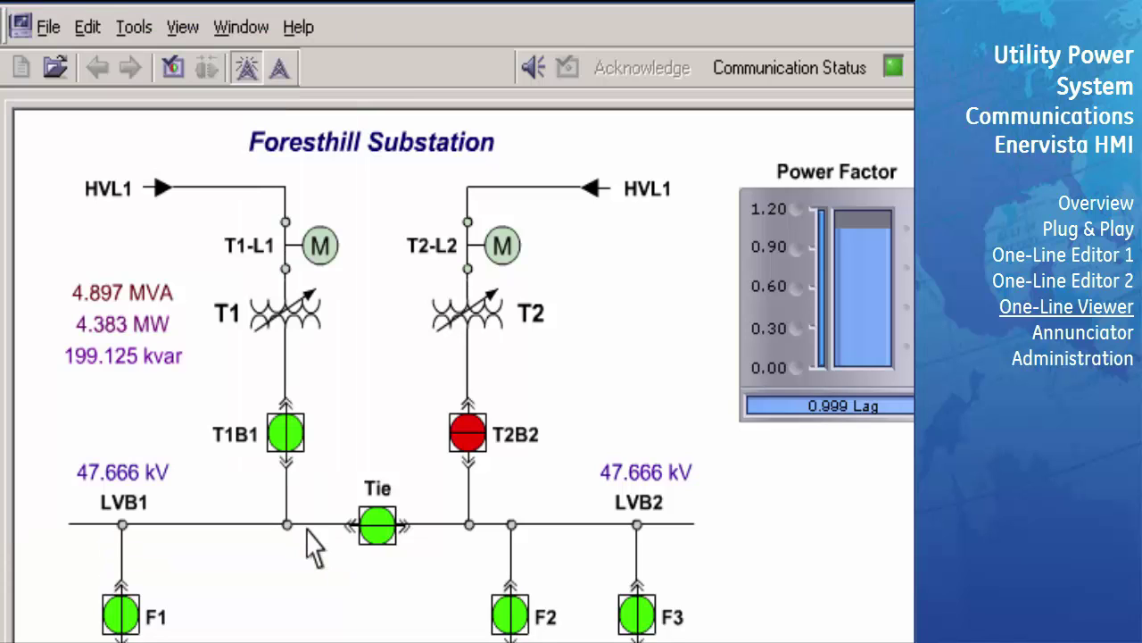
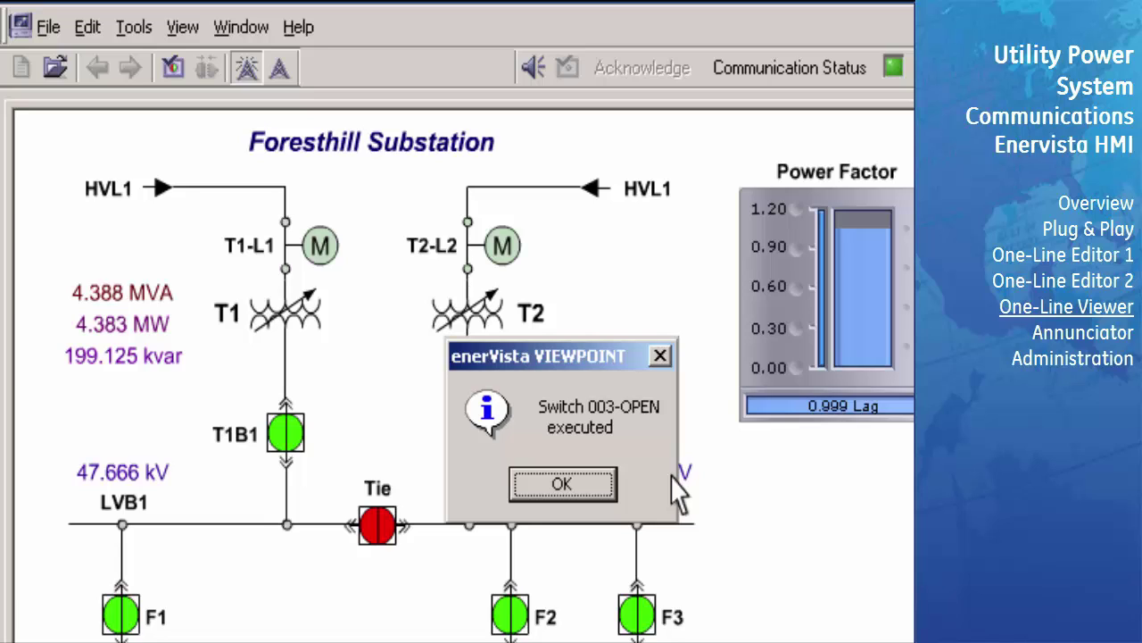
Acknowledge the executed open command for the tie breaker.
{"action": "left_click", "coordinate": [604, 493]}
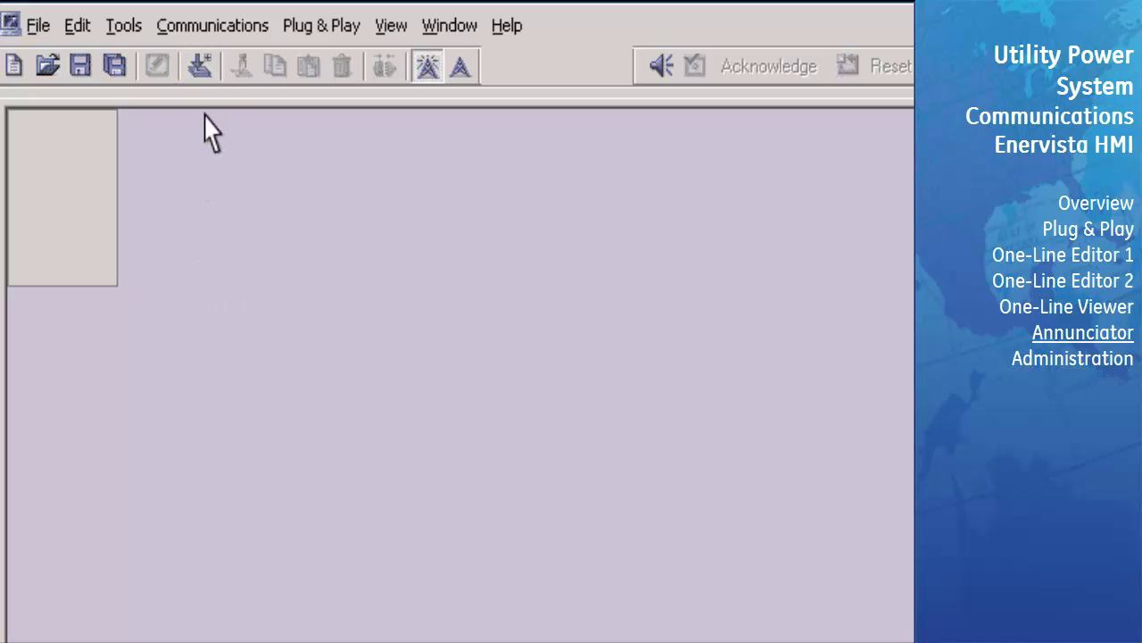
Set up the annunciator panel's first cell as Indicator 1, monitoring analog parameter RMS Ia (SRC 1) of the Foresthill device.
{"action": "left_click", "coordinate": [200, 67]}
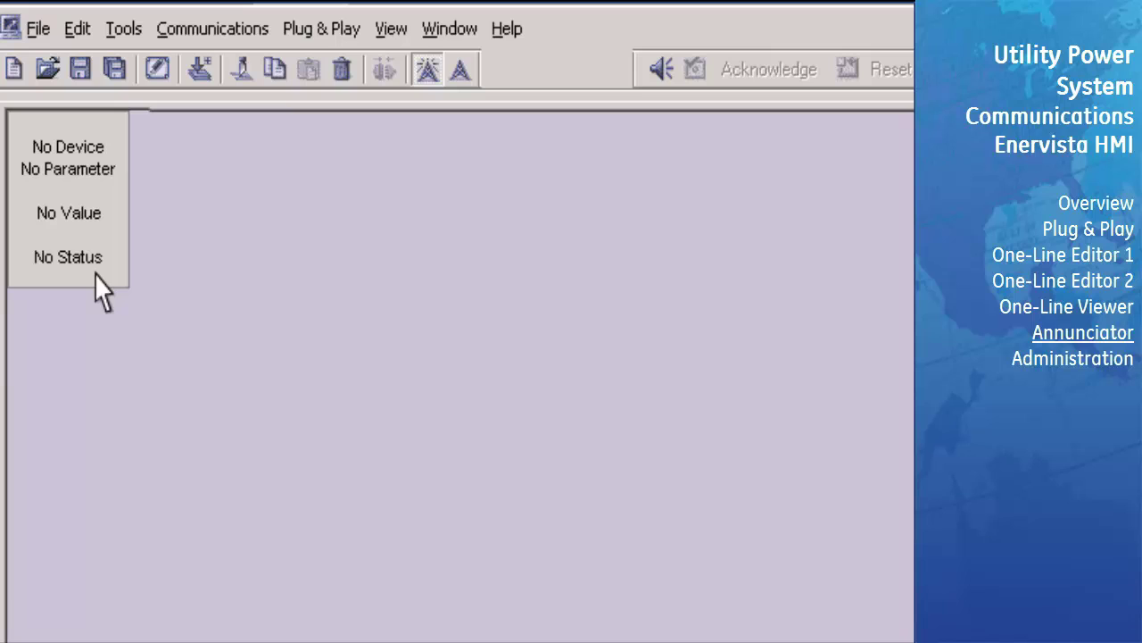
{"action": "left_click", "coordinate": [118, 235]}
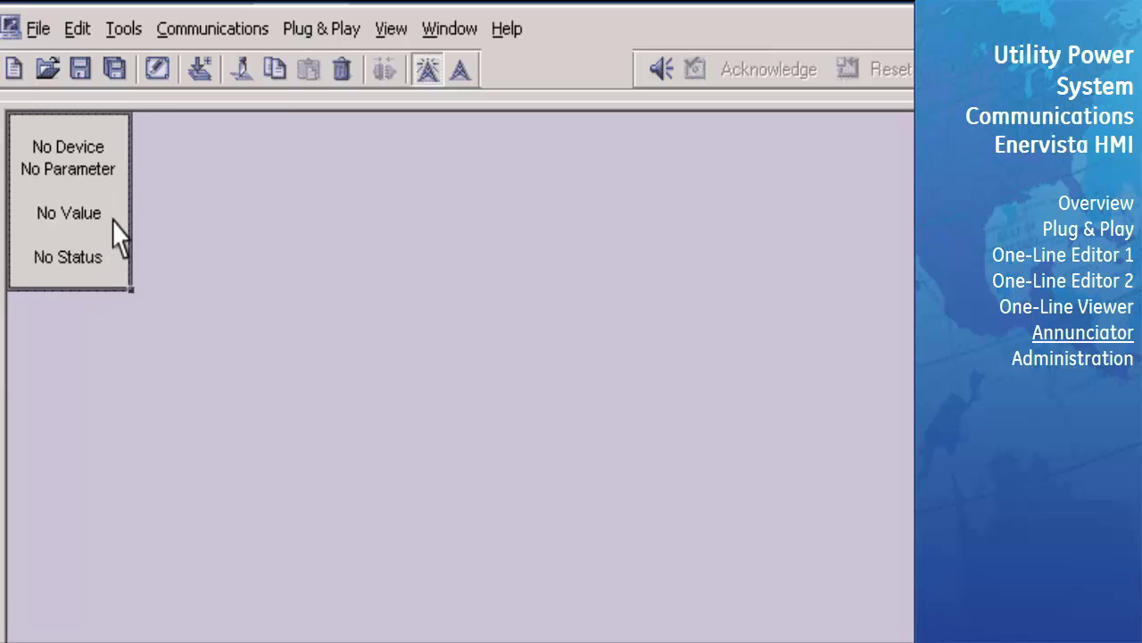
{"action": "left_click", "coordinate": [169, 77]}
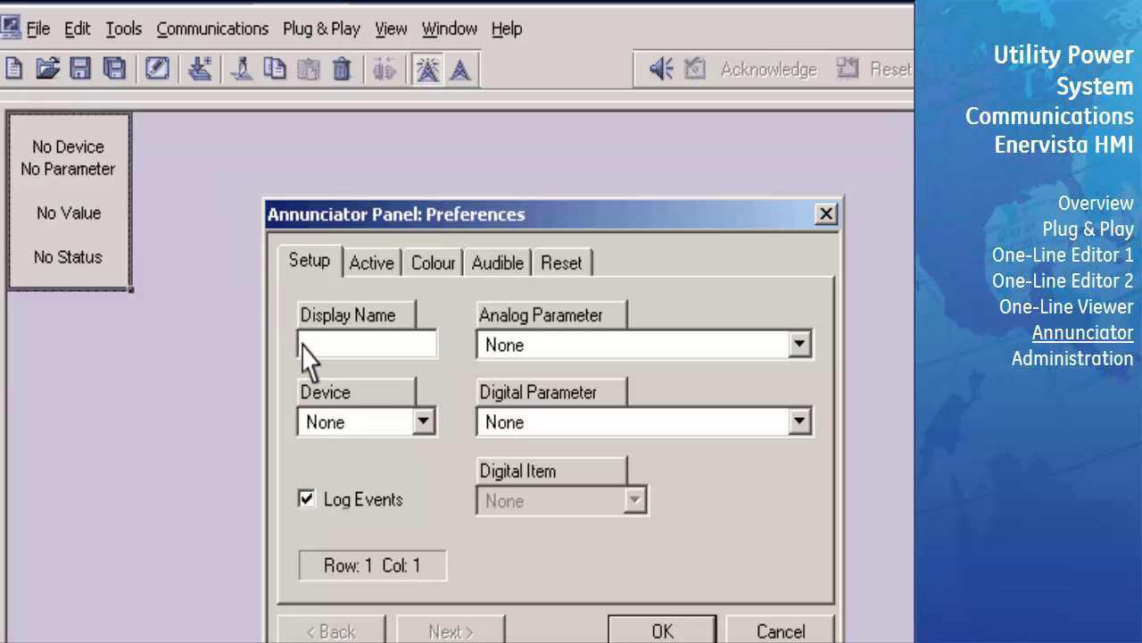
{"action": "type", "text": "Indicator 1"}
{"action": "left_click", "coordinate": [424, 421]}
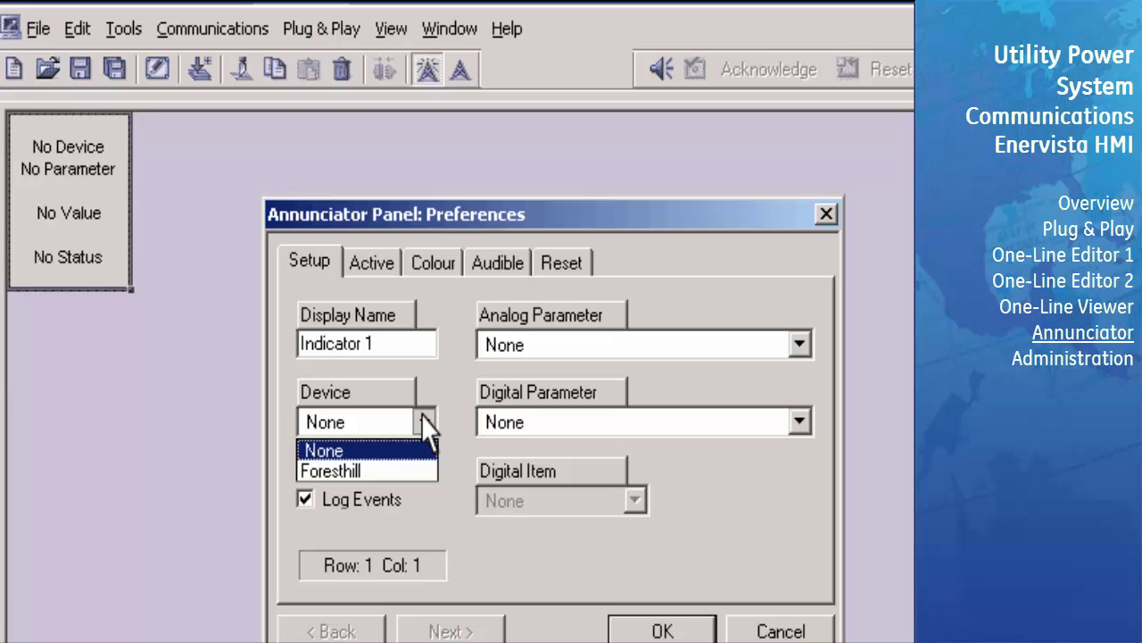
{"action": "left_click", "coordinate": [370, 473]}
{"action": "left_click", "coordinate": [547, 350]}
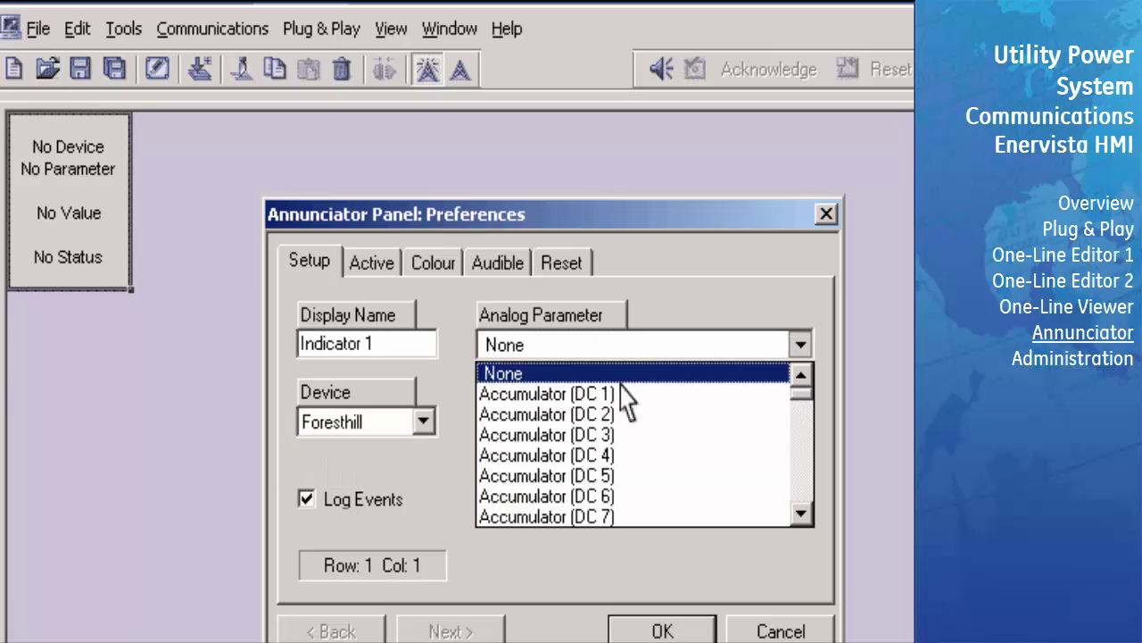
{"action": "left_click", "coordinate": [806, 469]}
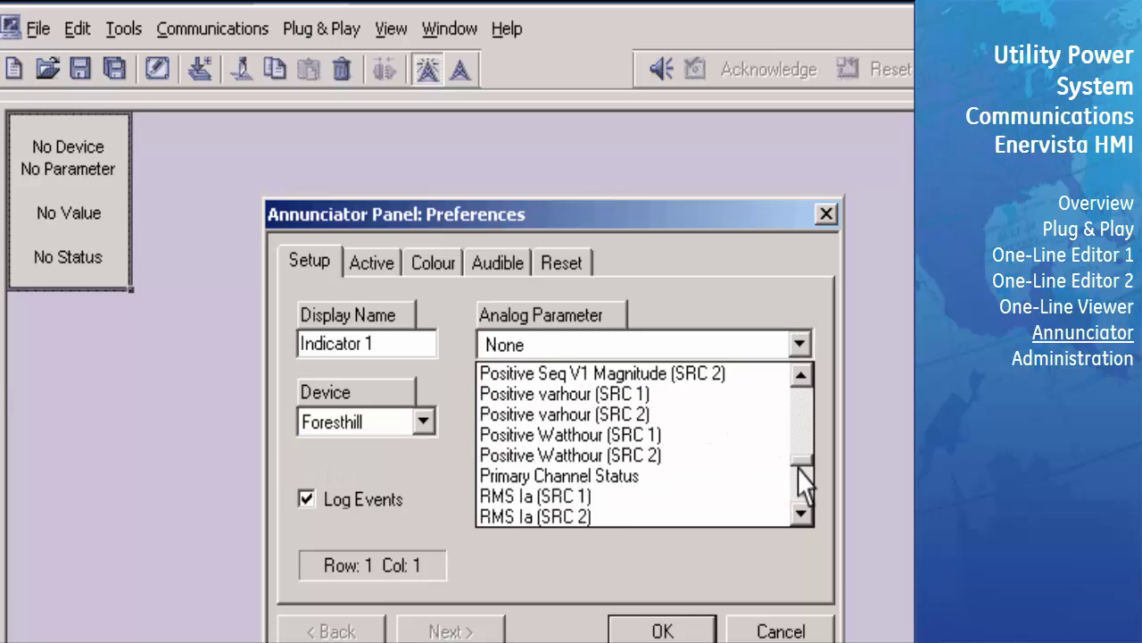
{"action": "left_click", "coordinate": [567, 497]}
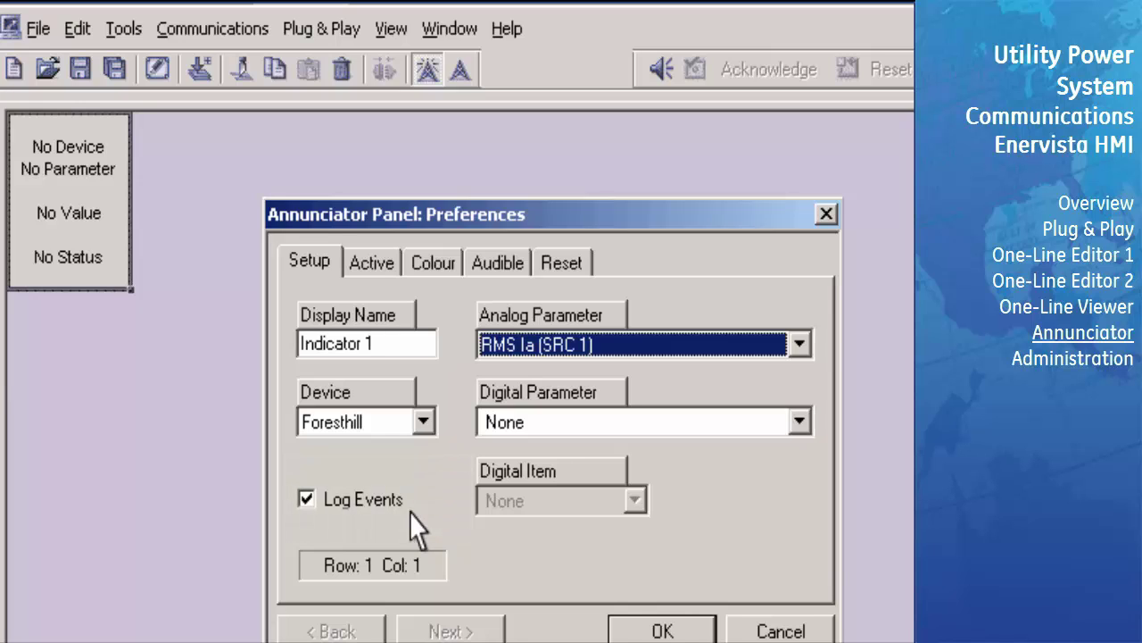
Make the indicator become active at a high value of 90 and bring up its active colour settings.
{"action": "left_click", "coordinate": [396, 282]}
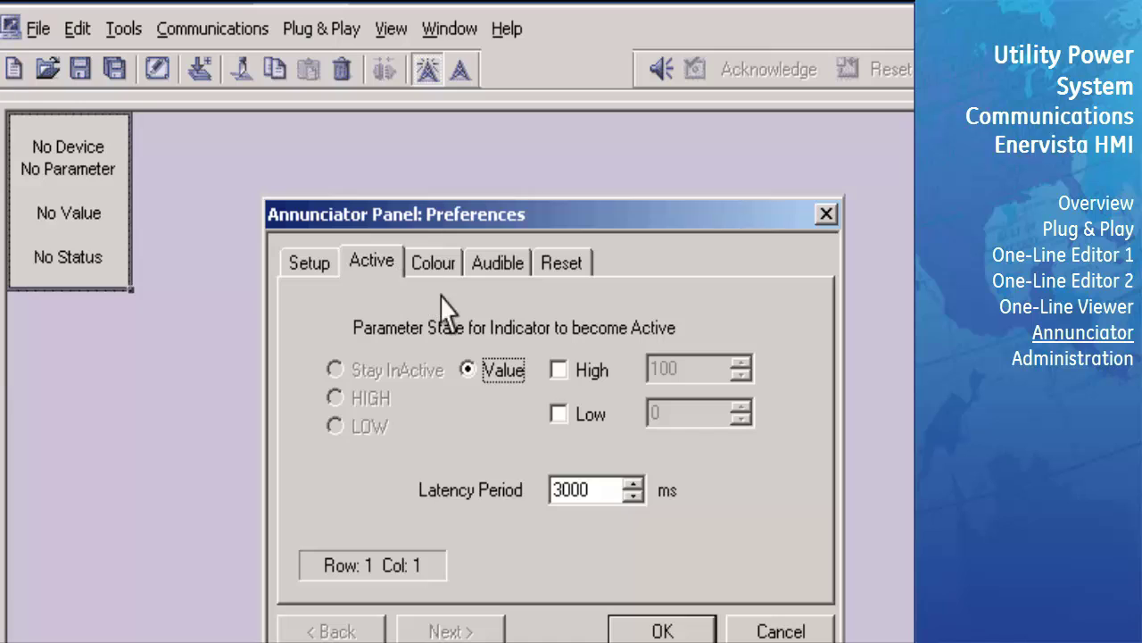
{"action": "left_click", "coordinate": [560, 371]}
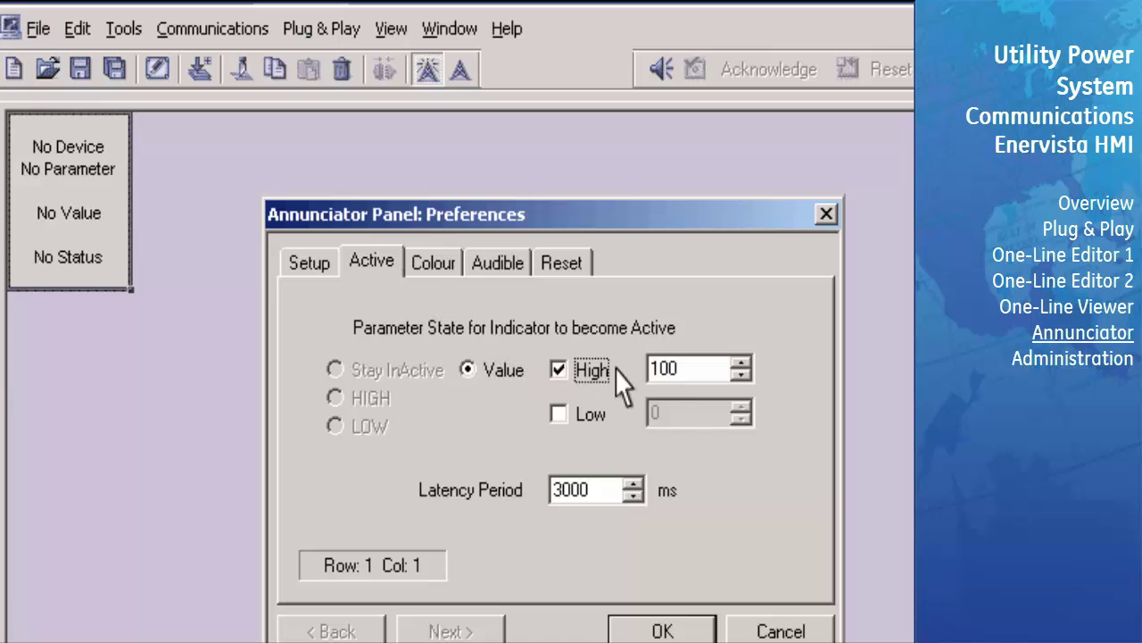
{"action": "double_click", "coordinate": [678, 370]}
{"action": "type", "text": "90"}
{"action": "left_click", "coordinate": [451, 264]}
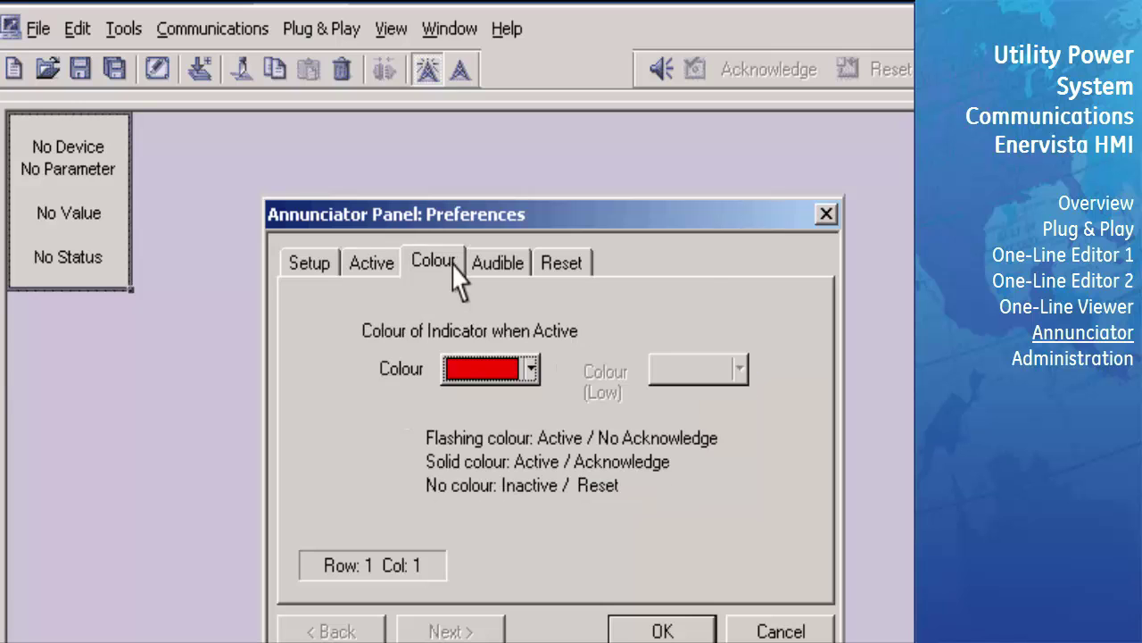
Set the indicator's active colour to red.
{"action": "left_click", "coordinate": [532, 370]}
{"action": "left_click", "coordinate": [557, 400]}
Make the indicator play sound2.wav once when active, with manual reset after acknowledgement, and apply the preferences.
{"action": "left_click", "coordinate": [516, 282]}
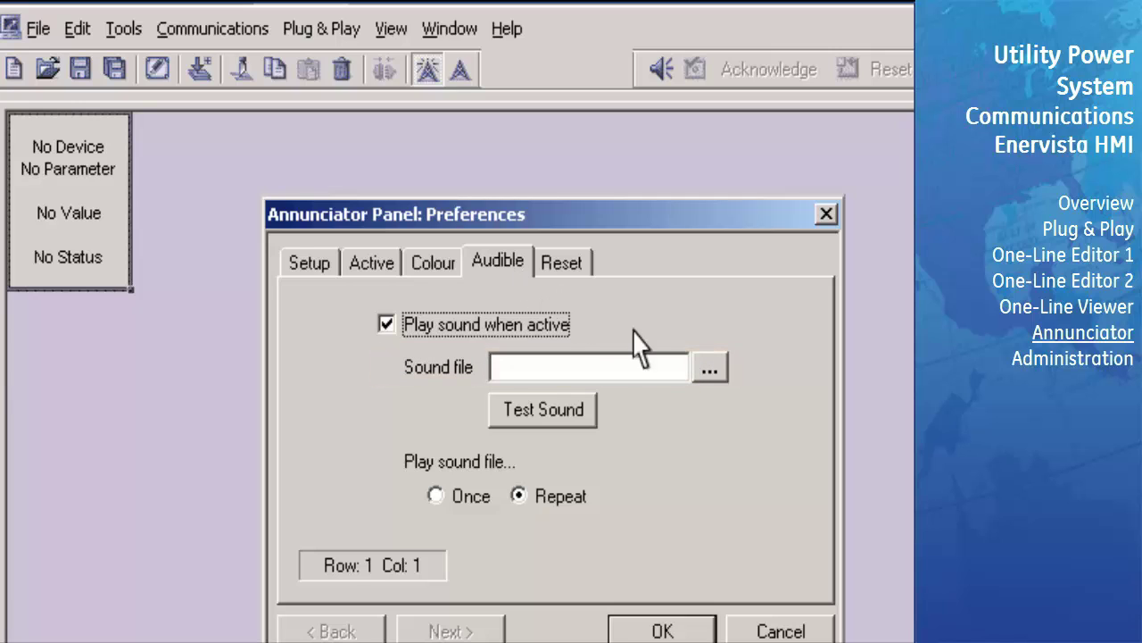
{"action": "left_click", "coordinate": [712, 373]}
{"action": "left_click", "coordinate": [321, 354]}
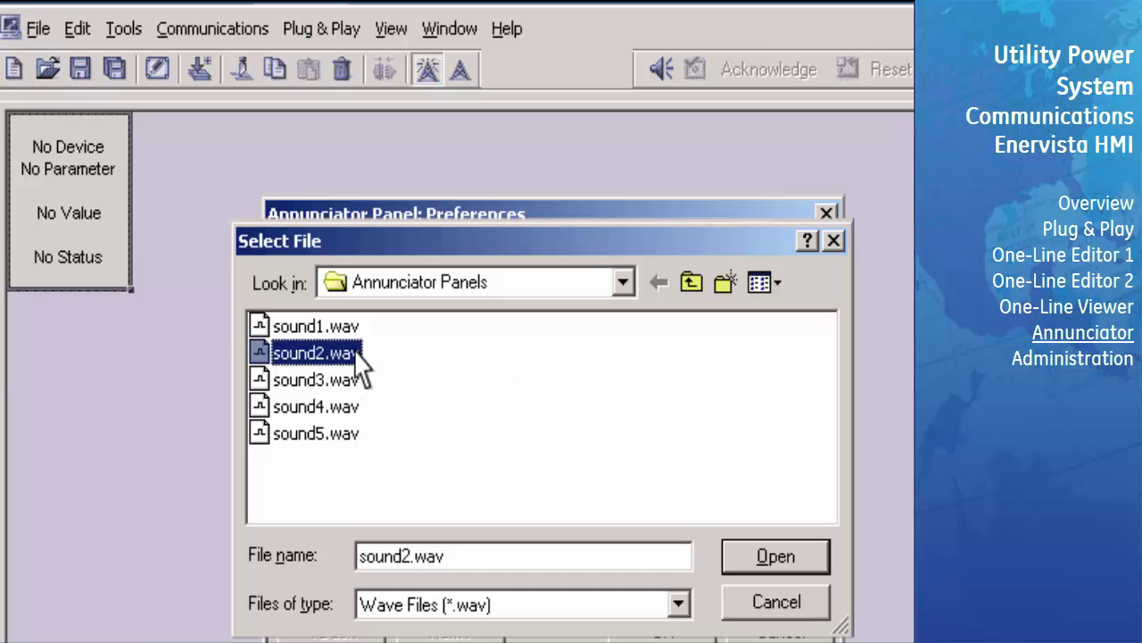
{"action": "left_click", "coordinate": [808, 562]}
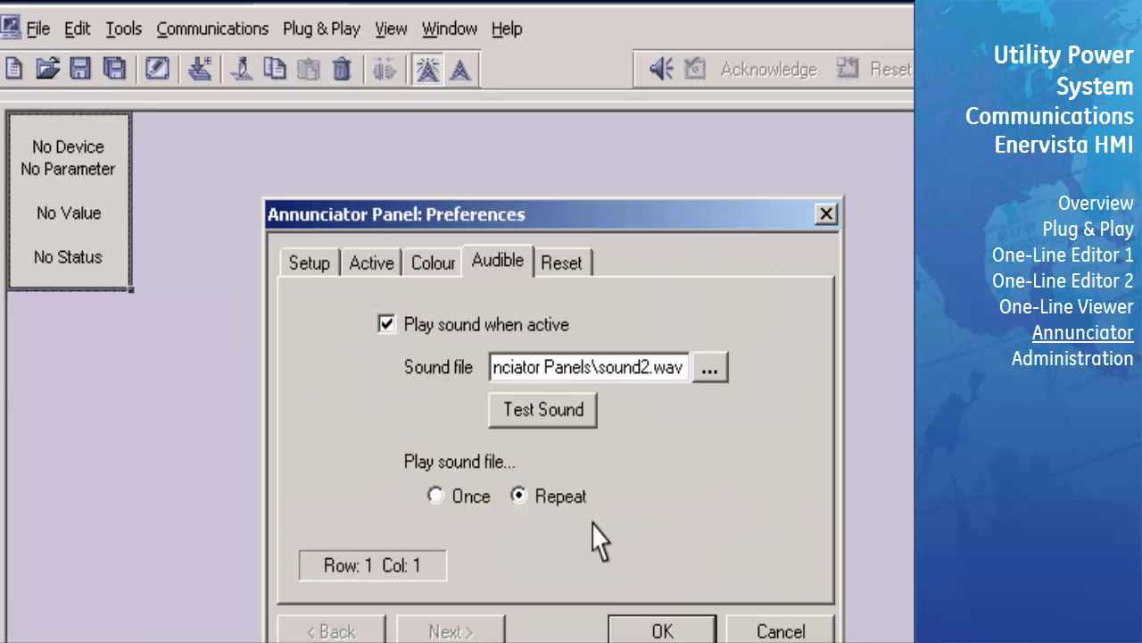
{"action": "left_click", "coordinate": [436, 497]}
{"action": "left_click", "coordinate": [586, 271]}
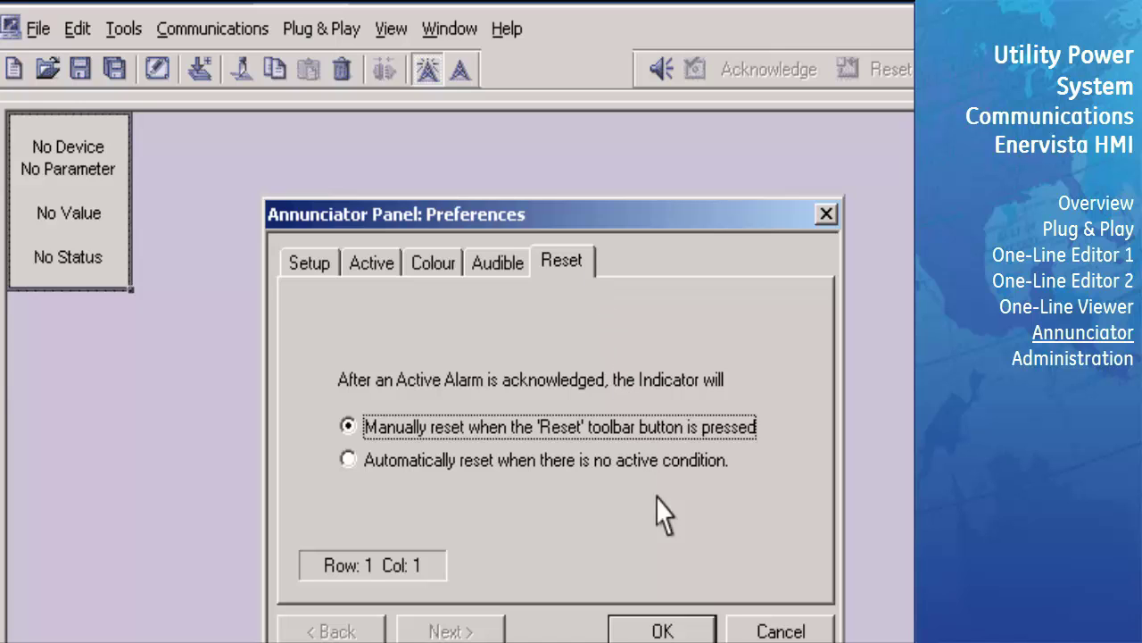
{"action": "left_click", "coordinate": [703, 633]}
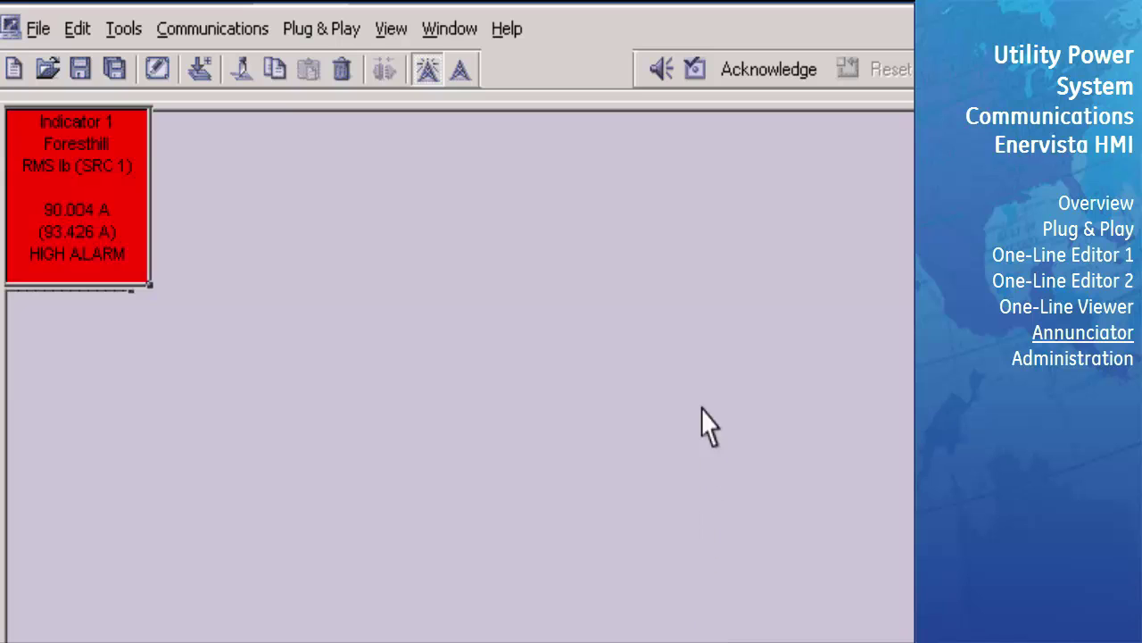
Acknowledge the active high alarm of Indicator 1 and reset it.
{"action": "left_click", "coordinate": [698, 72]}
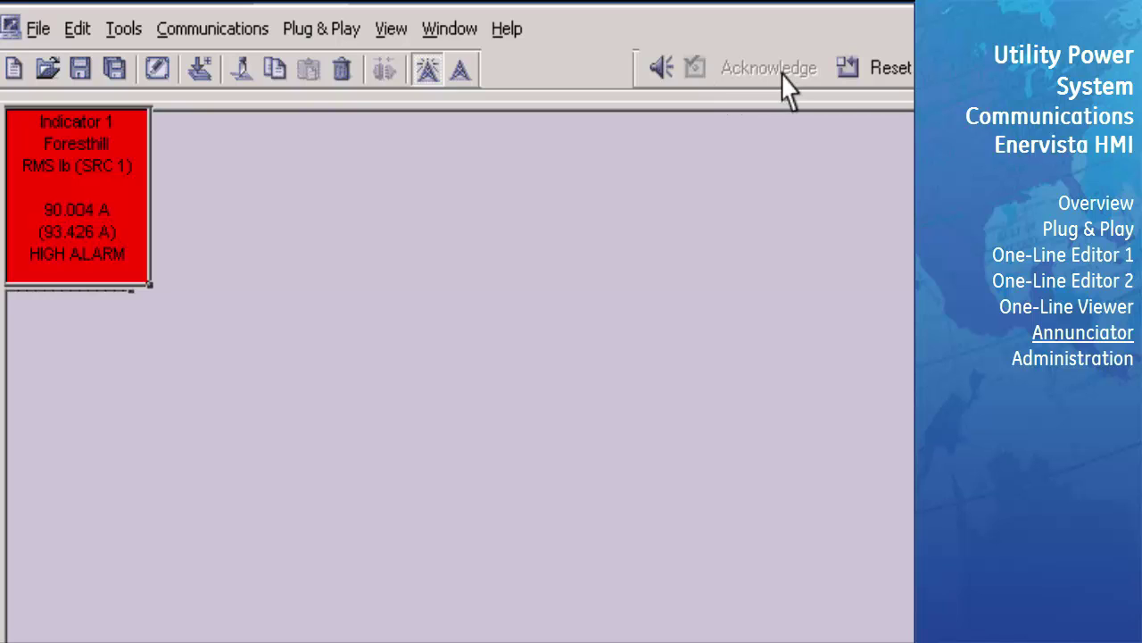
{"action": "left_click", "coordinate": [848, 70]}
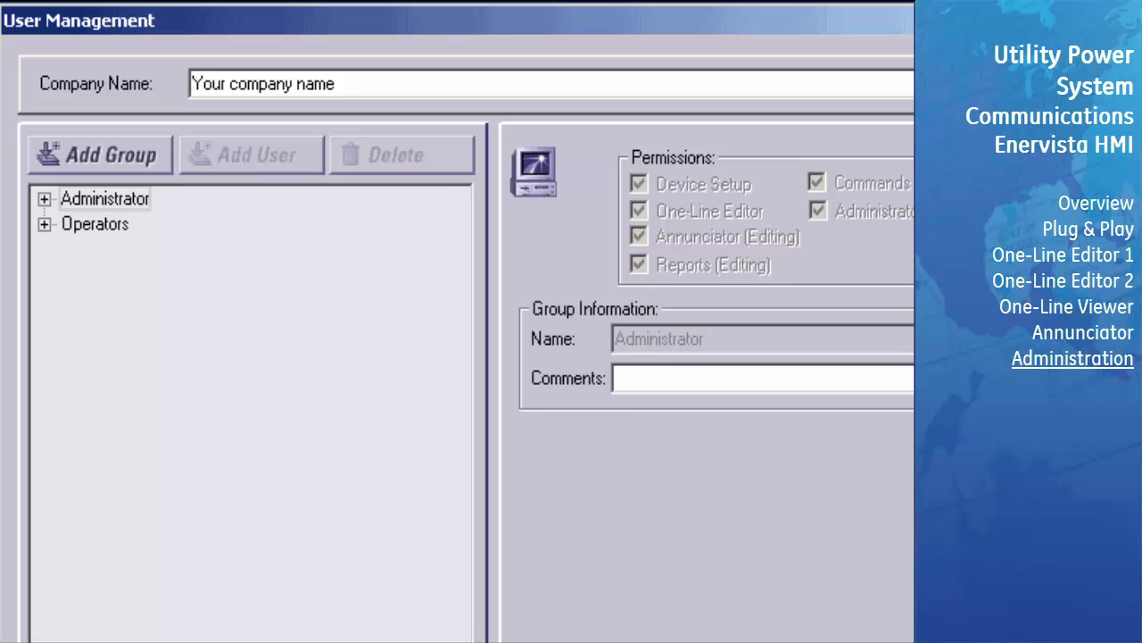
Check the members of the Administrator group in User Management and add a new user group named Engineers.
{"action": "left_click", "coordinate": [45, 200]}
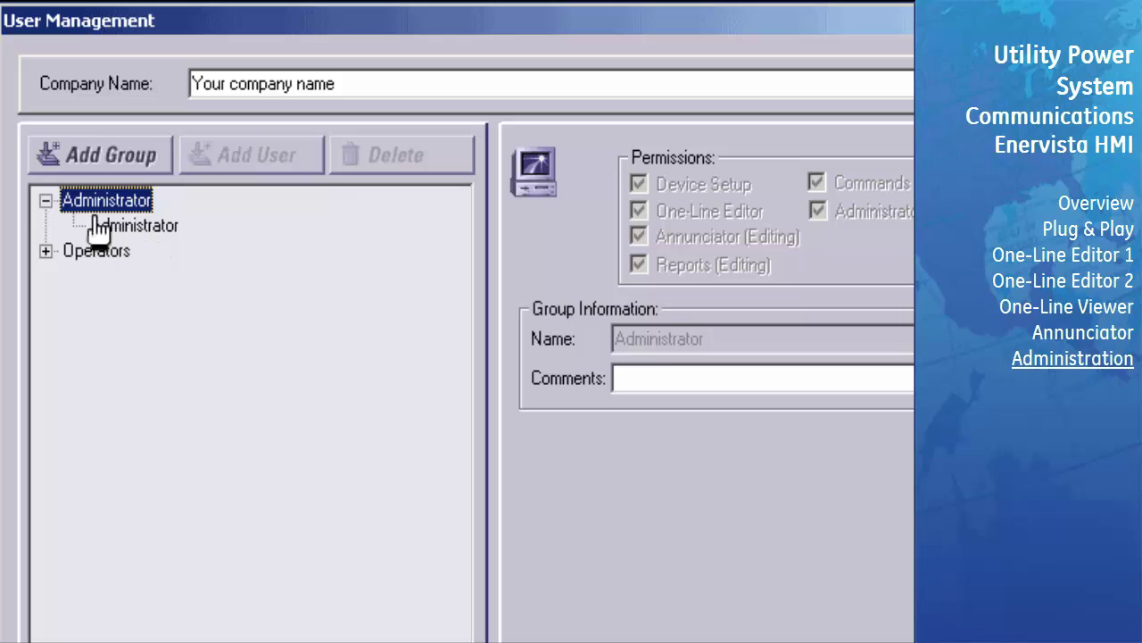
{"action": "left_click", "coordinate": [44, 200]}
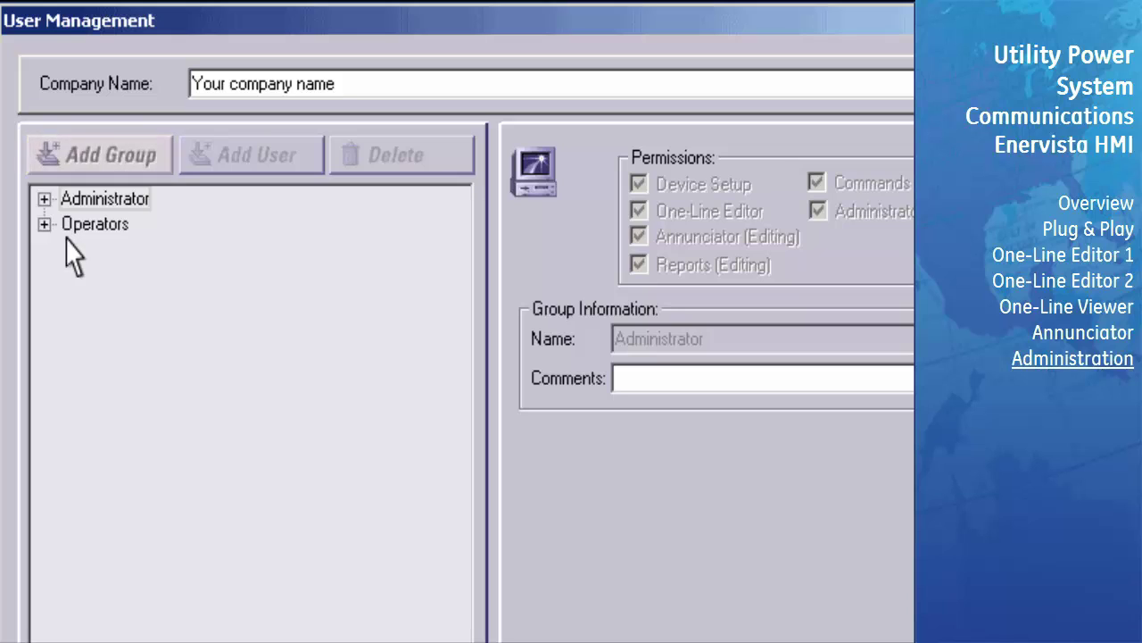
{"action": "left_click", "coordinate": [163, 170]}
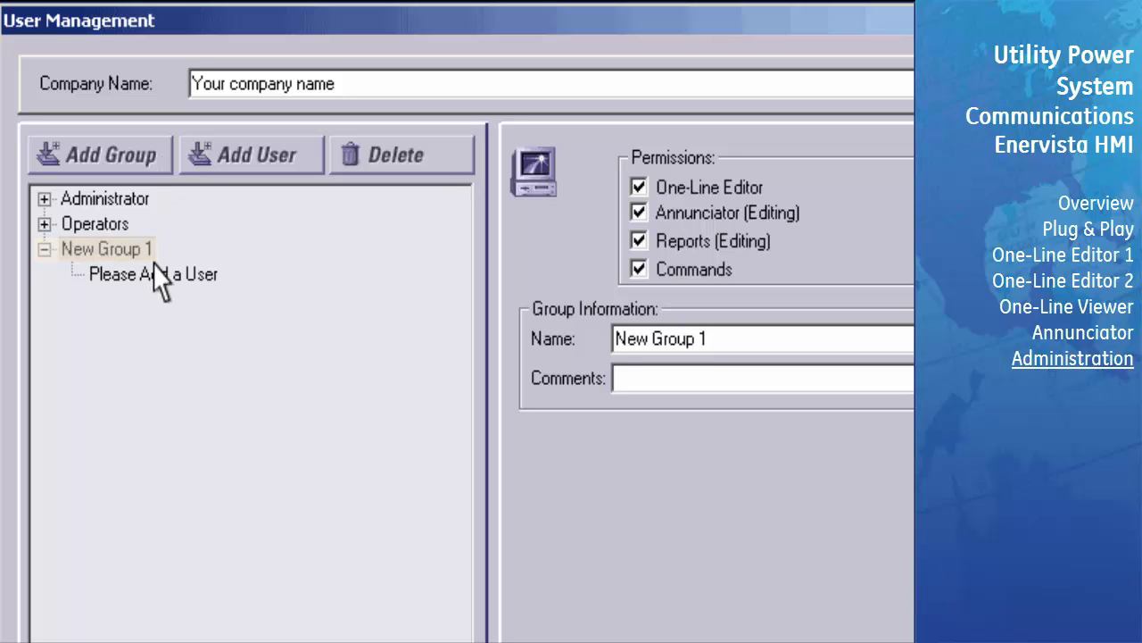
{"action": "triple_click", "coordinate": [710, 346]}
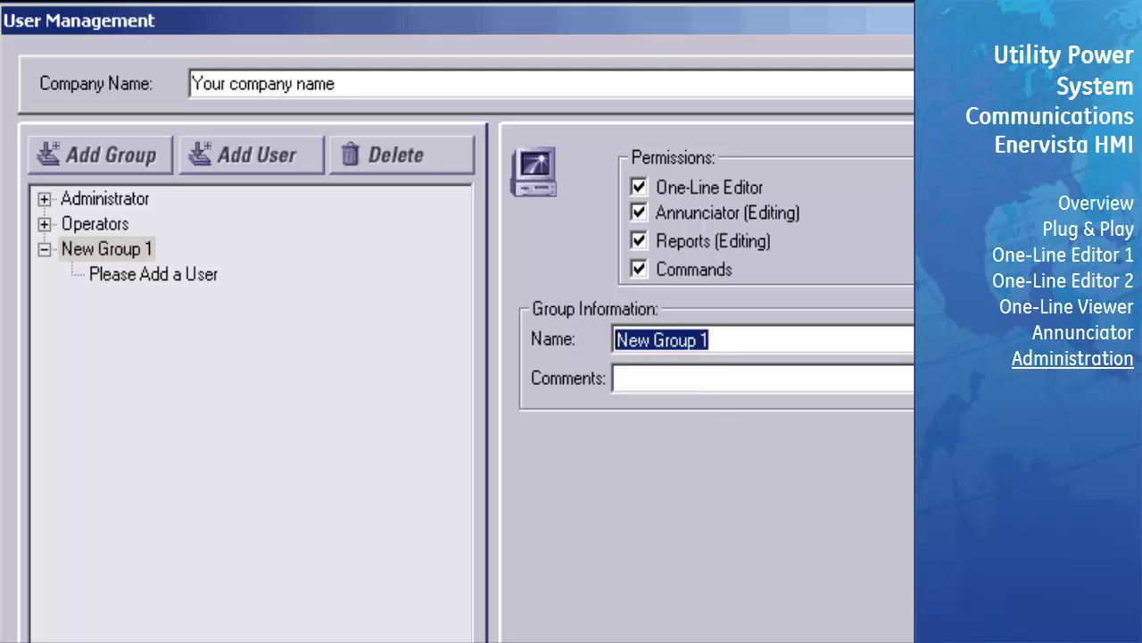
{"action": "type", "text": "Engineers"}
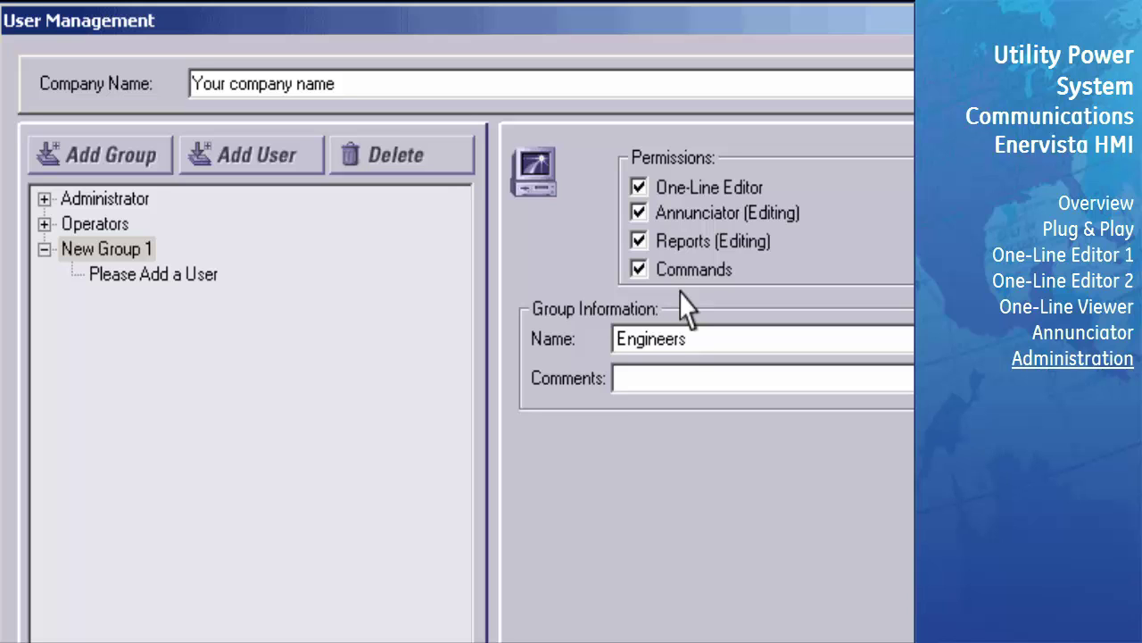
{"action": "left_click", "coordinate": [138, 254]}
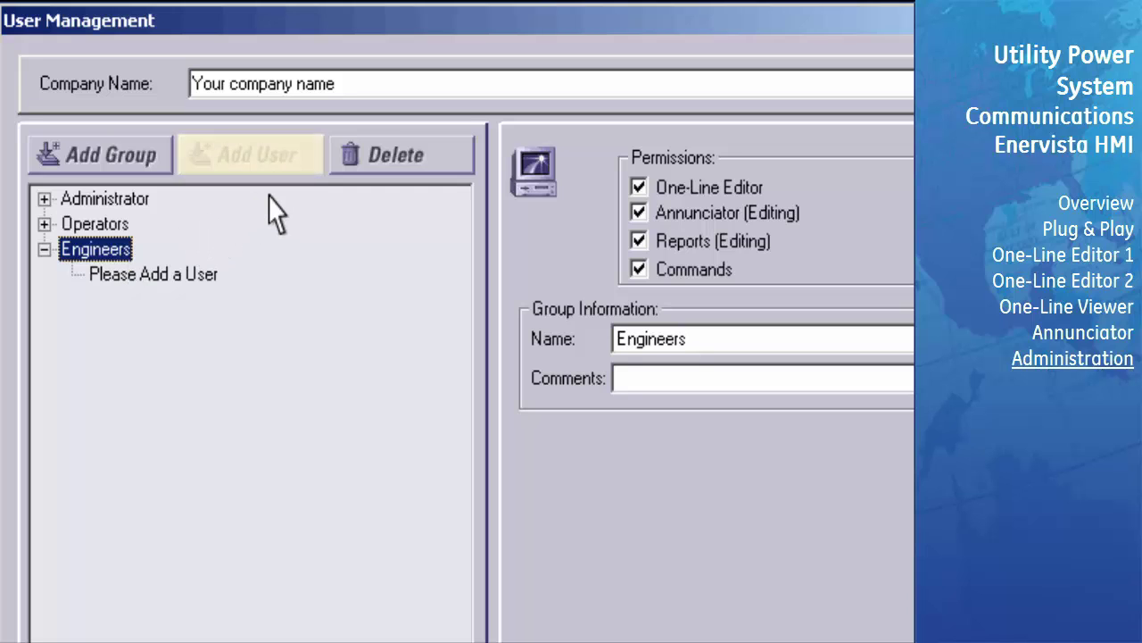
Add a user to the Engineers group and fill in the user's full name, e-mail address and phone number.
{"action": "left_click", "coordinate": [302, 163]}
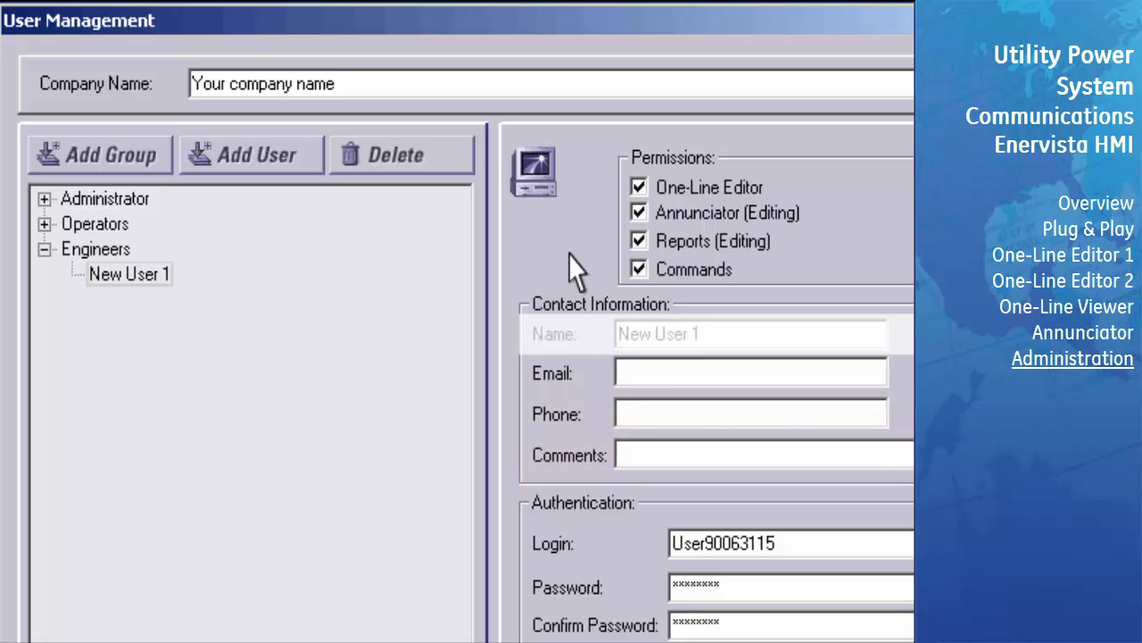
{"action": "triple_click", "coordinate": [694, 334]}
{"action": "type", "text": "John Smith"}
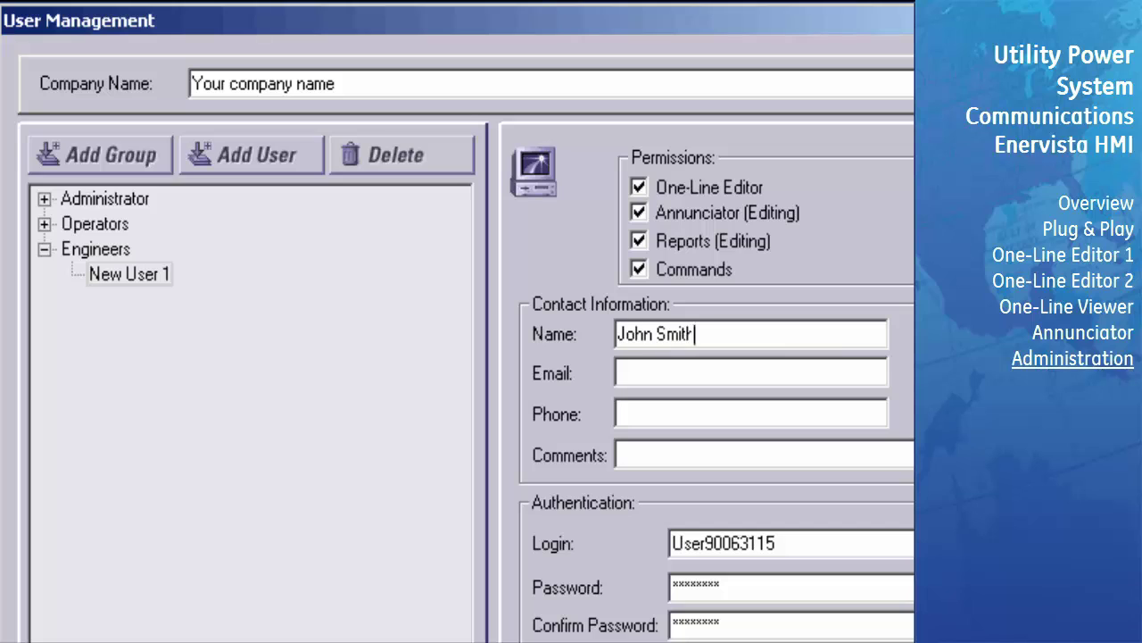
{"action": "left_click", "coordinate": [679, 372]}
{"action": "type", "text": "JSmith@test.com"}
{"action": "left_click", "coordinate": [625, 413]}
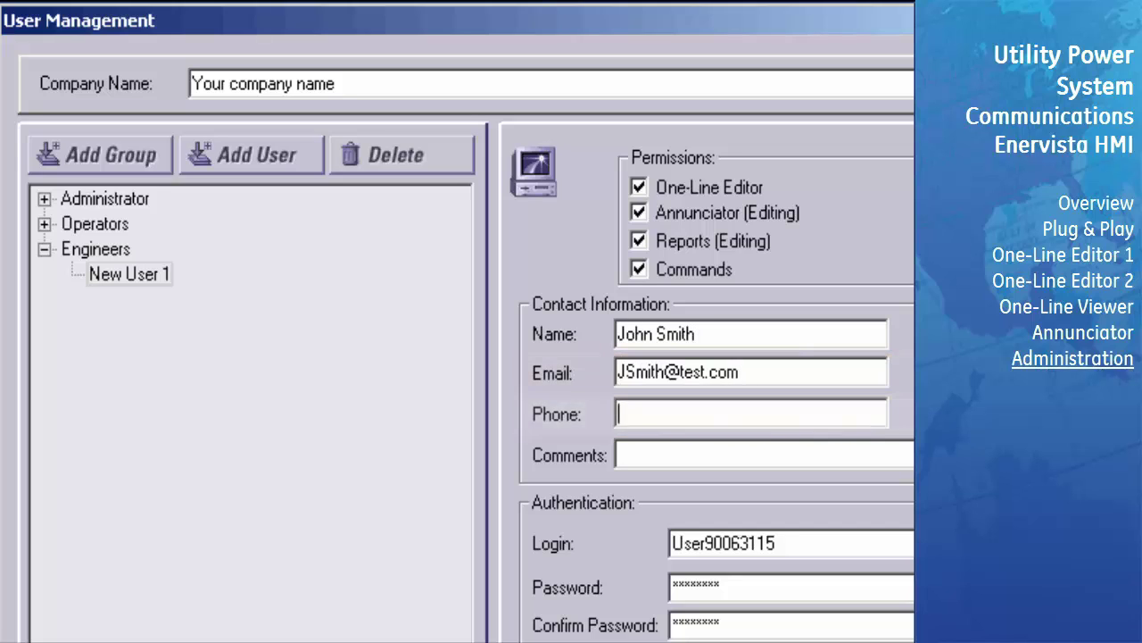
{"action": "type", "text": "555-555-5555"}
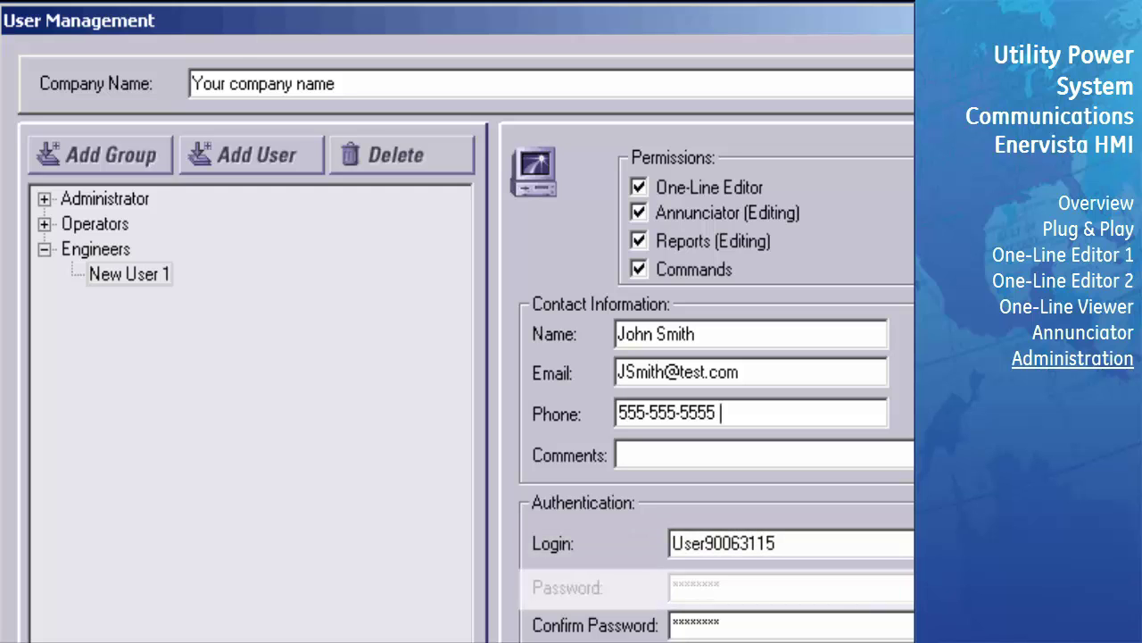
Replace the new user's default login with a personal login name, enter and confirm the account password, and commit the entries.
{"action": "left_click", "coordinate": [781, 544]}
{"action": "double_click", "coordinate": [725, 544]}
{"action": "type", "text": "JSmith"}
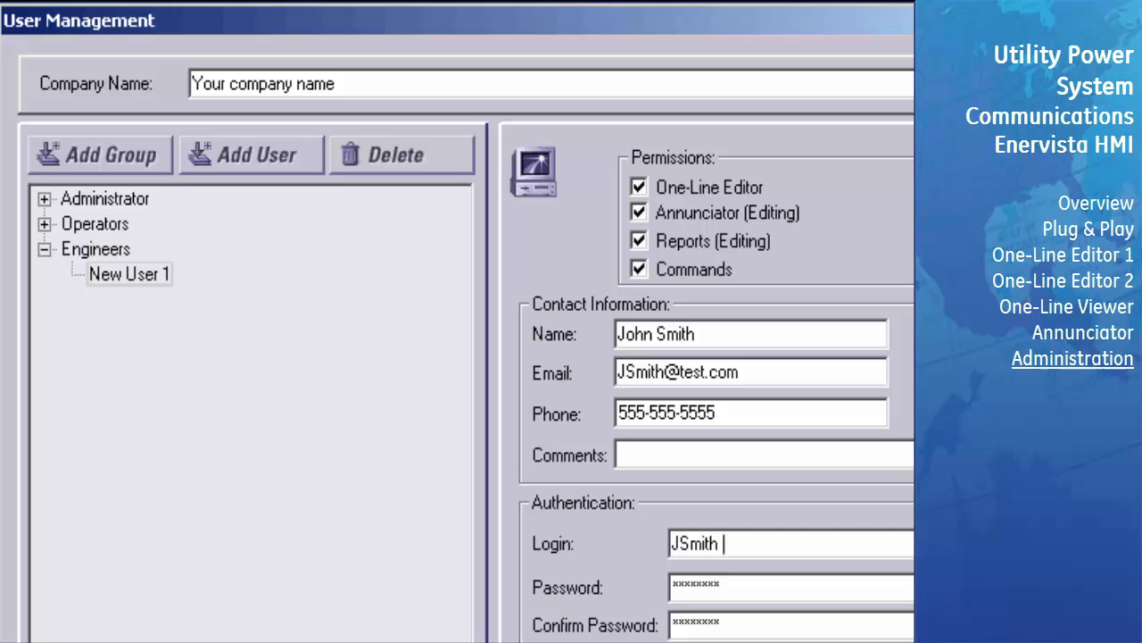
{"action": "key", "text": "Tab"}
{"action": "type", "text": "*********"}
{"action": "key", "text": "Tab"}
{"action": "type", "text": "*********"}
{"action": "left_click", "coordinate": [134, 274]}
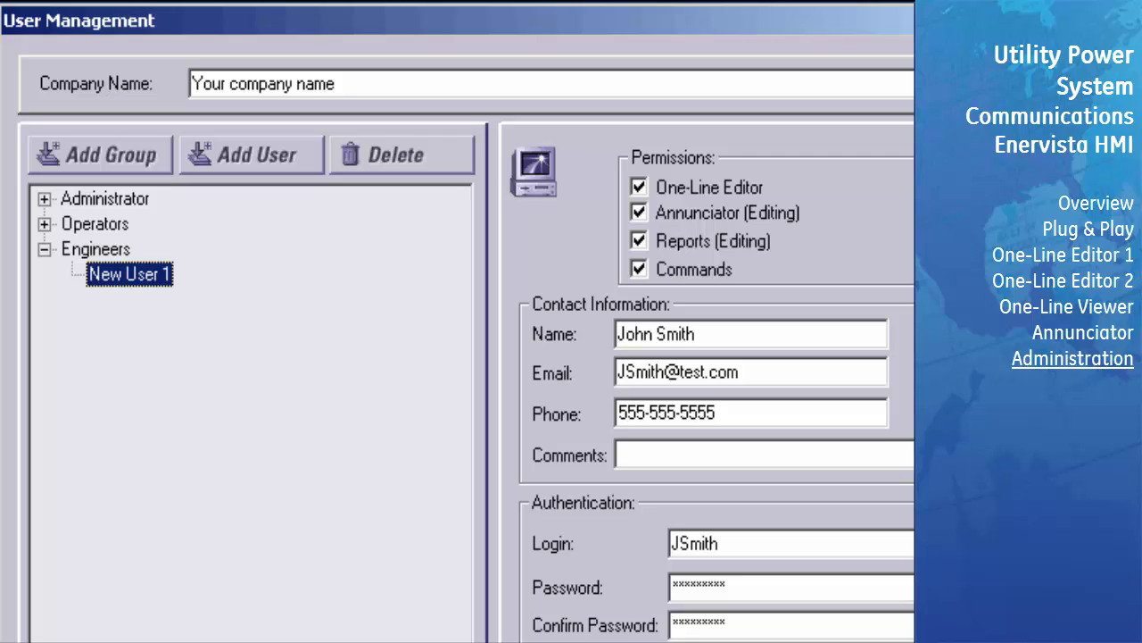
{"action": "key", "text": "Tab"}
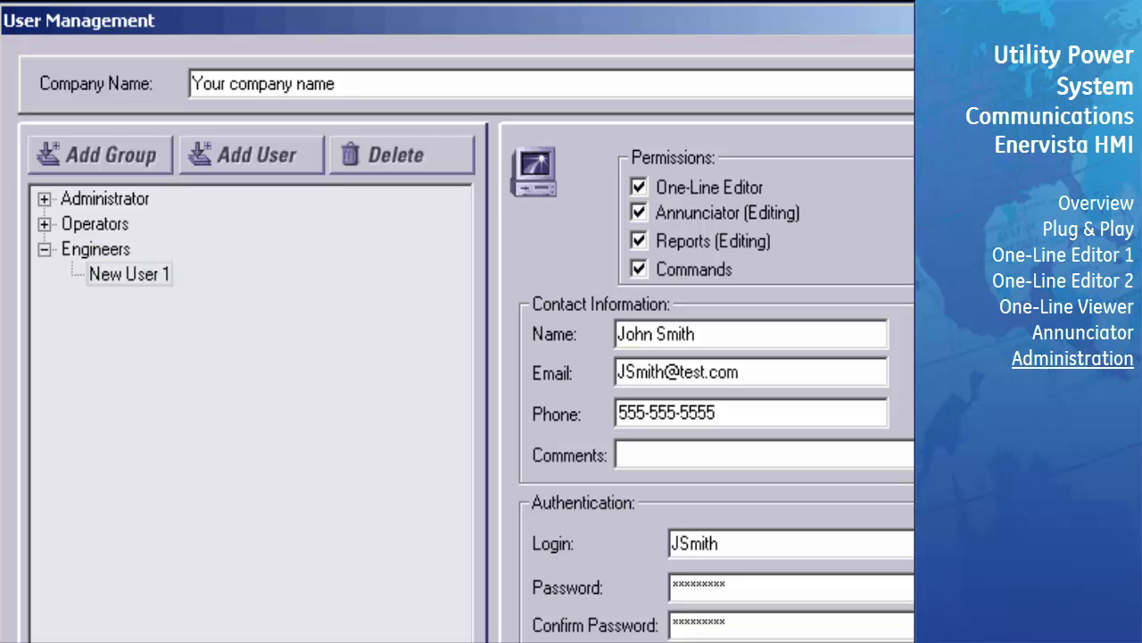